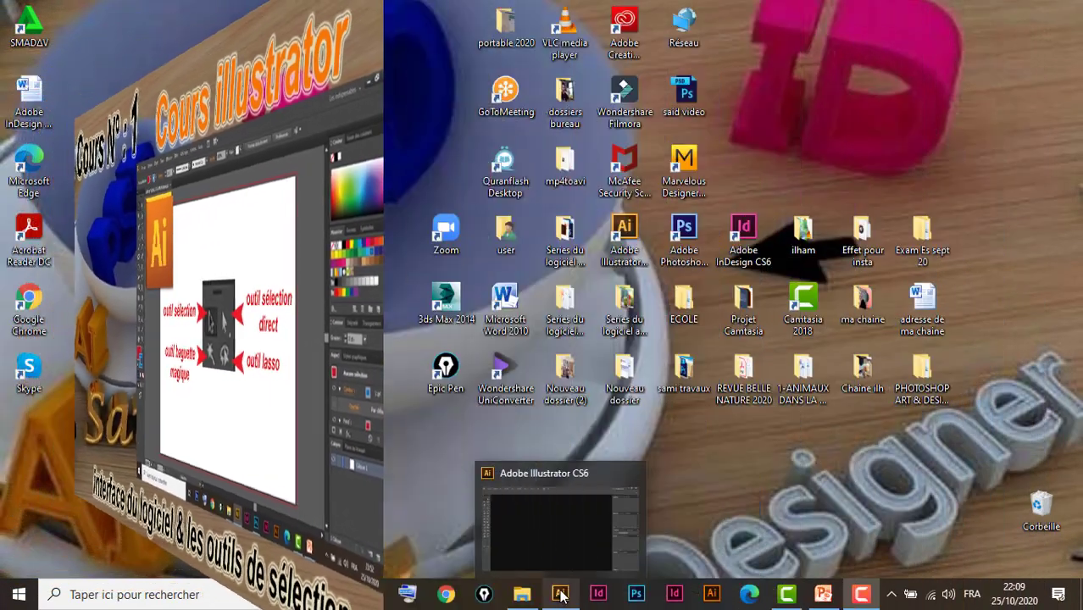
# Restore the Adobe Illustrator CS6 window from the taskbar.
pyautogui.click(560, 593)
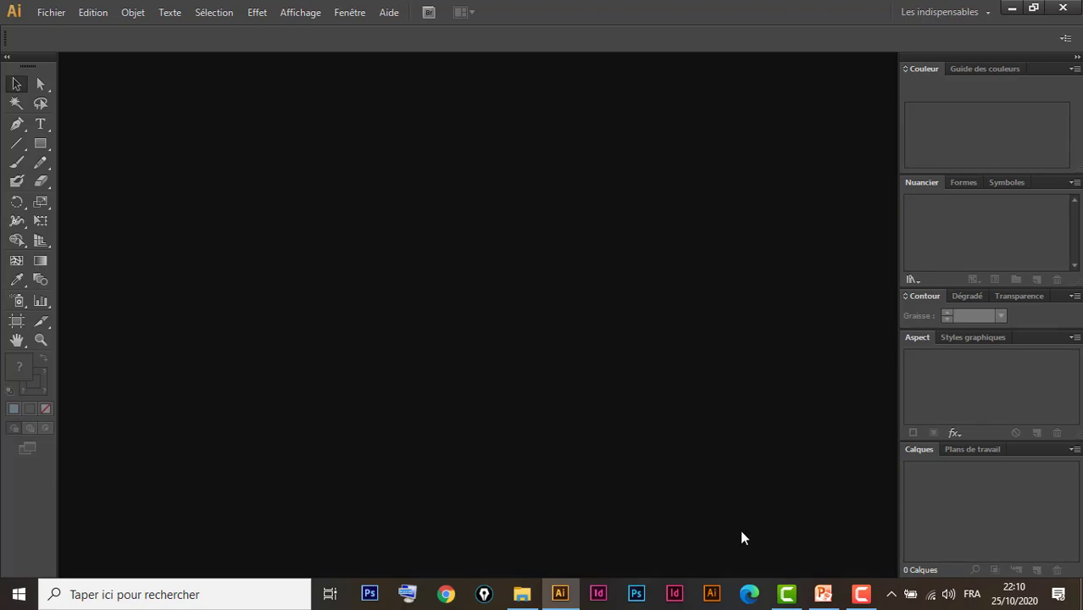
# Switch to the PowerPoint training presentation showing slide 15 on vector documents.
pyautogui.click(823, 594)
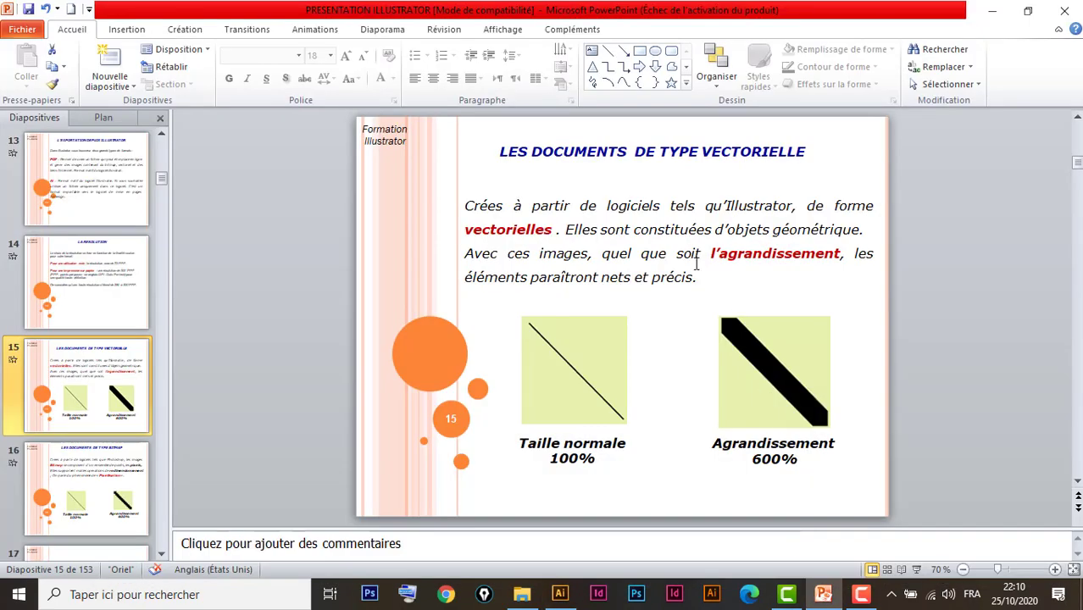
# Present from slide 15 to slide 16 on bitmap documents, then return to normal view.
pyautogui.click(917, 570)
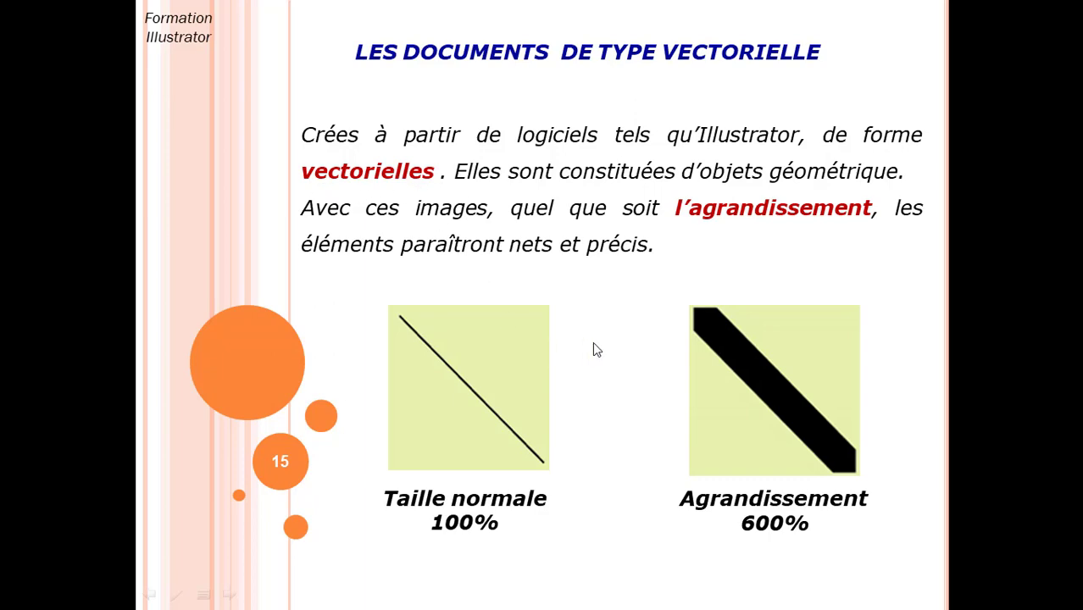
pyautogui.scroll(-5, 593, 341)
pyautogui.scroll(-5, 594, 345)
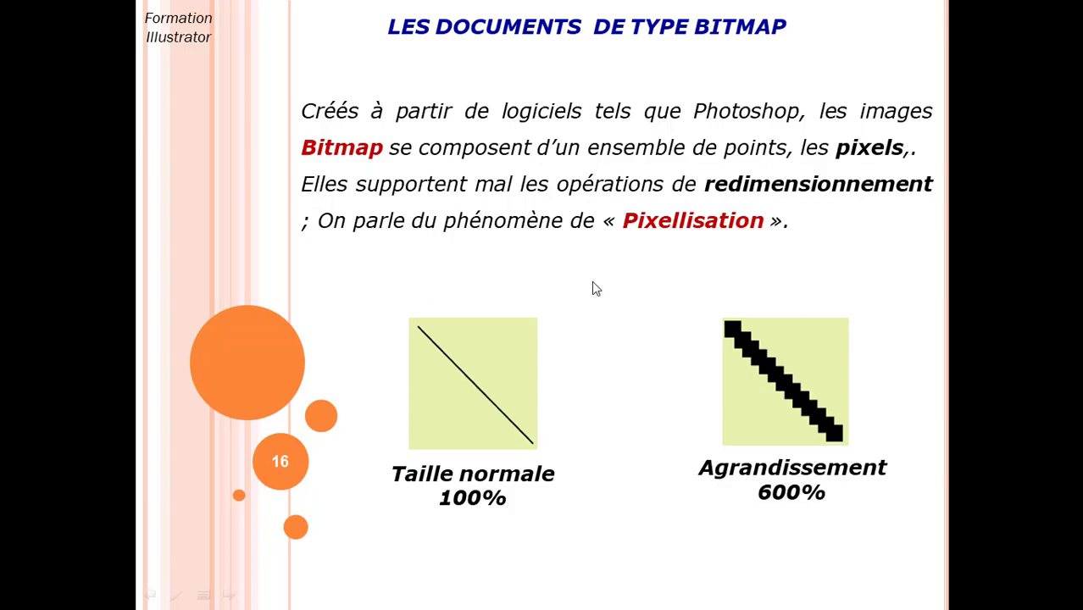
pyautogui.press('Escape')
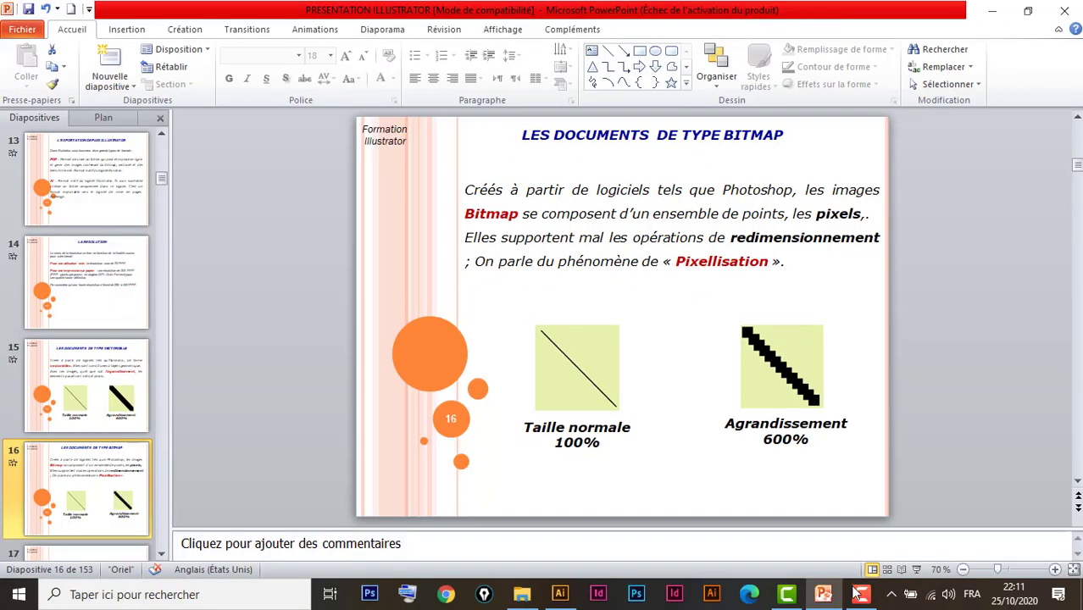
# Back in Illustrator, start a new document from Fichier > Nouveau.
pyautogui.click(559, 594)
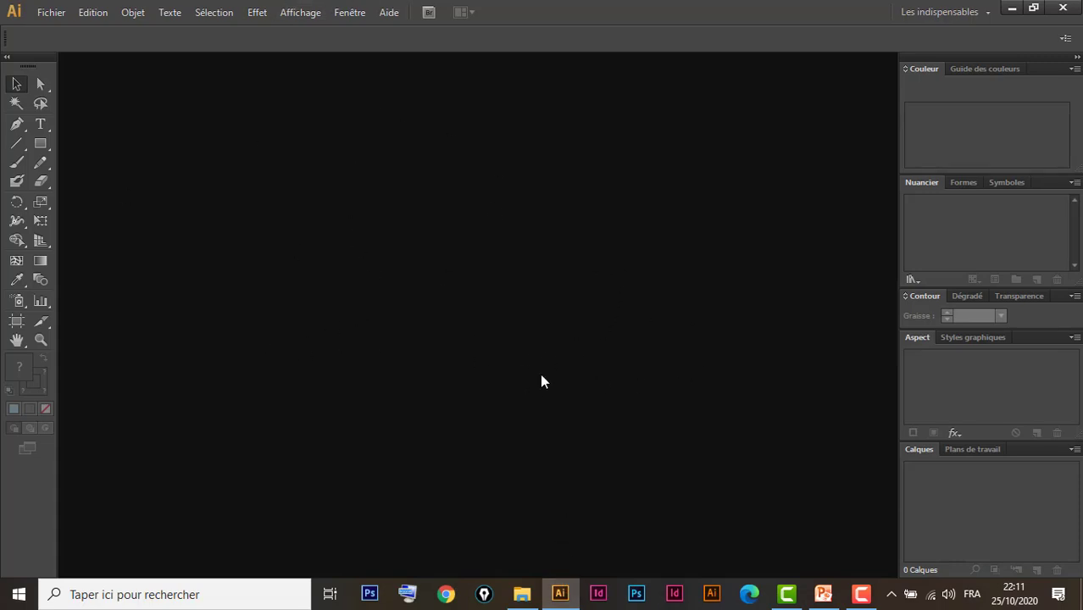
pyautogui.click(51, 14)
pyautogui.click(76, 45)
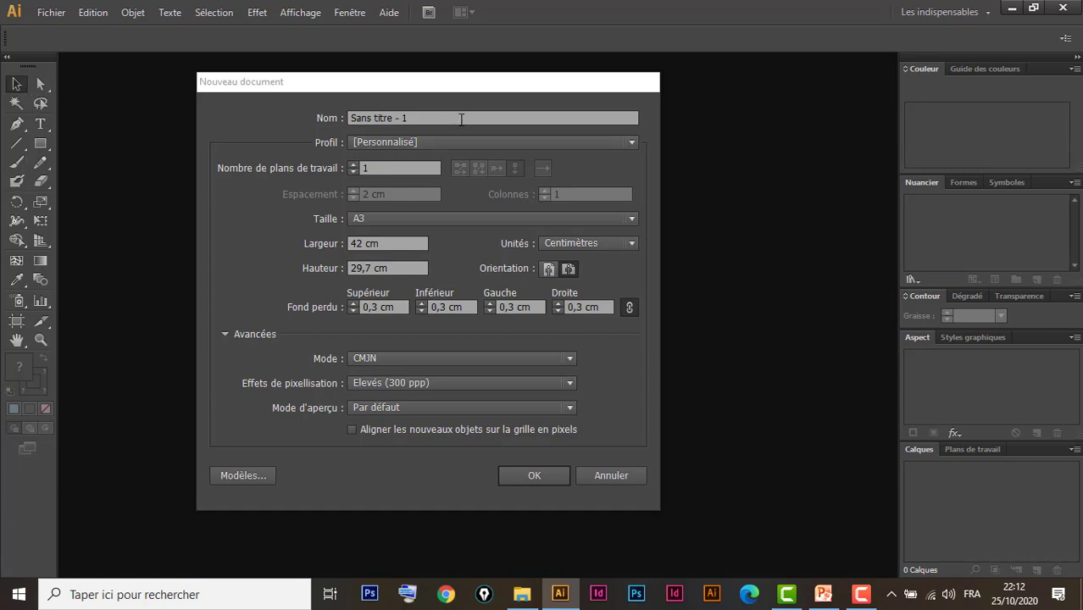
# Name the new document 'affiche'.
pyautogui.click(462, 119)
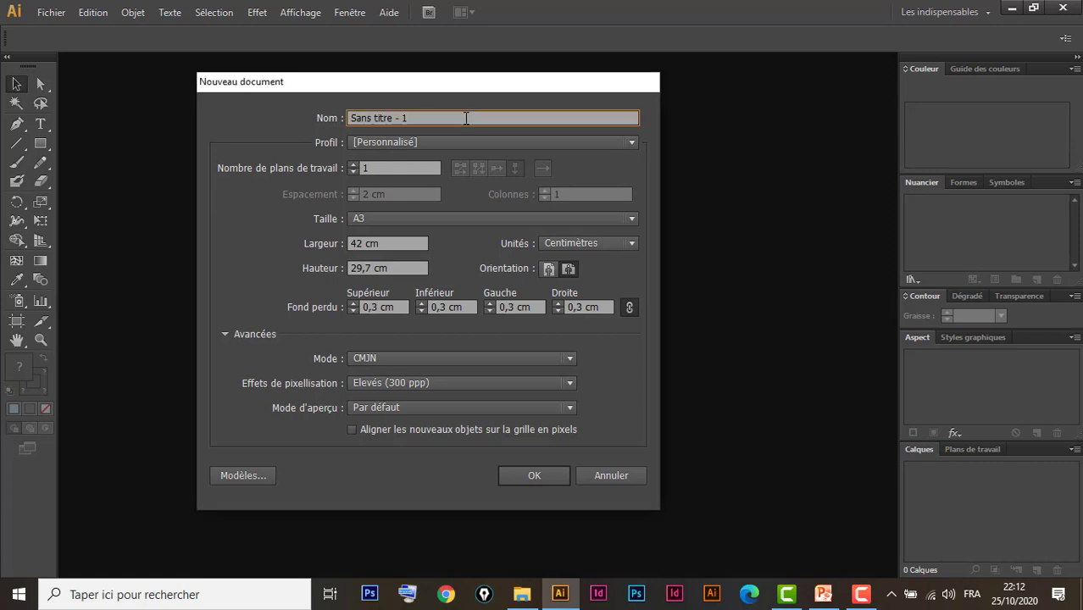
pyautogui.press('BackSpace')
pyautogui.press('BackSpace')
pyautogui.press('BackSpace')
pyautogui.press('BackSpace')
pyautogui.press('BackSpace')
pyautogui.press('BackSpace')
pyautogui.press('BackSpace')
pyautogui.write('aff')
pyautogui.write('iche')
# Keep A3 as the page size and raise the artboard count to 2.
pyautogui.click(391, 219)
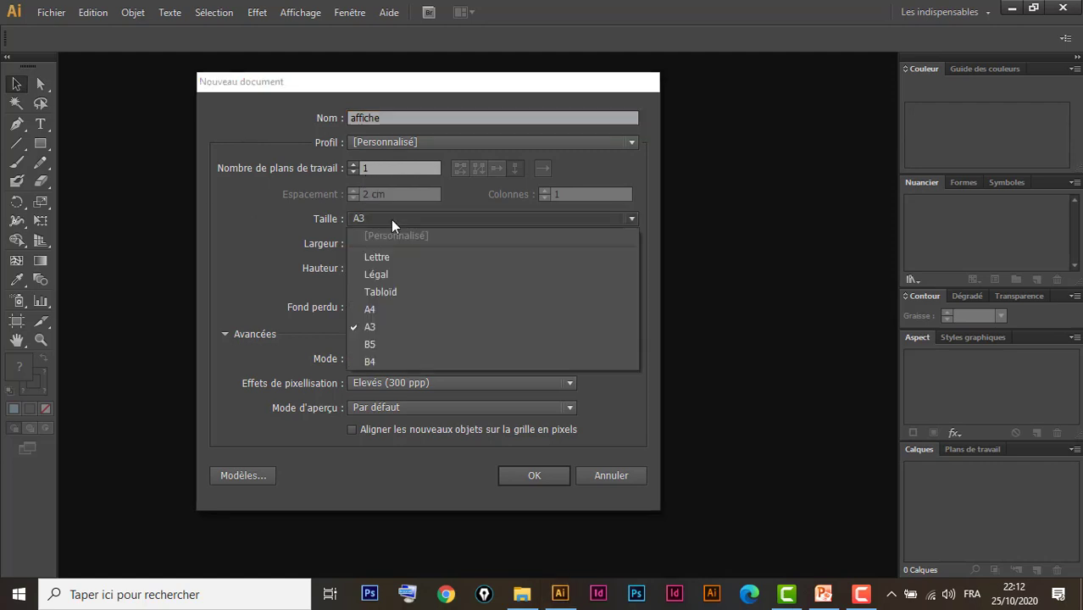
pyautogui.click(392, 236)
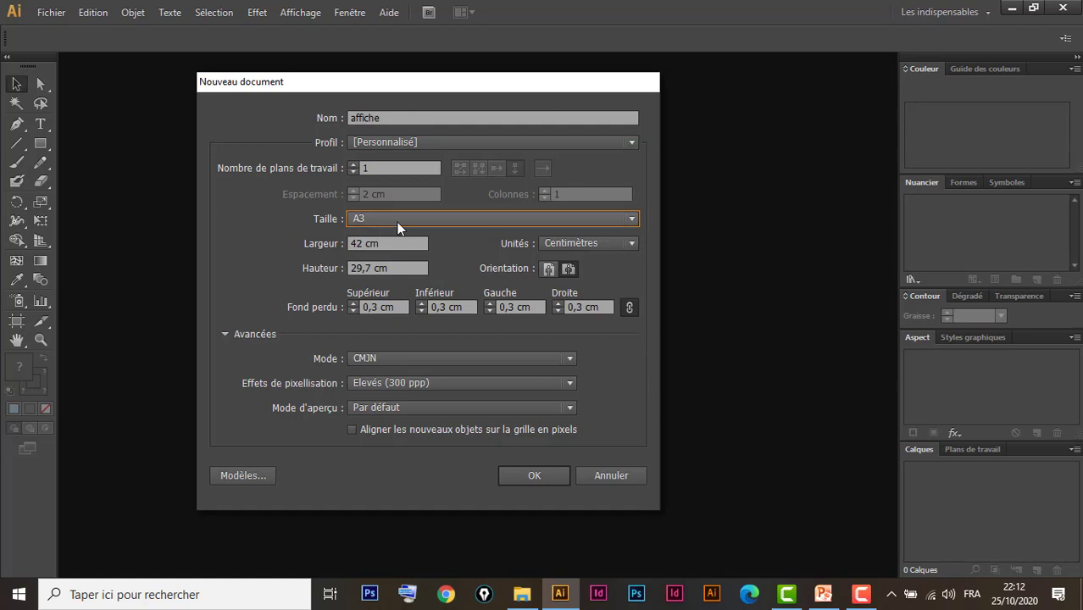
pyautogui.click(397, 222)
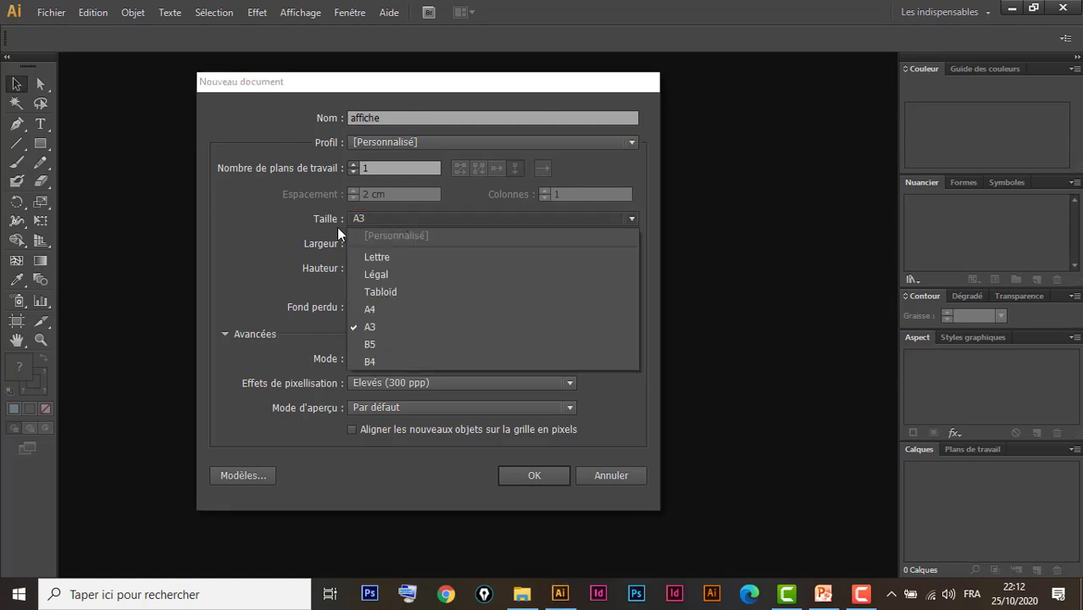
pyautogui.click(423, 219)
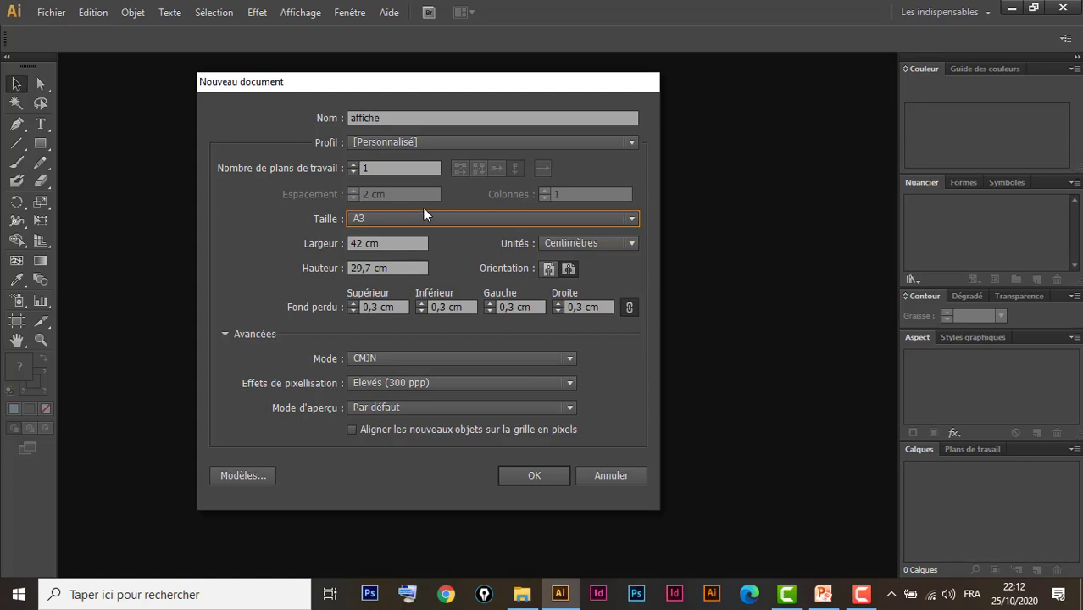
pyautogui.click(355, 165)
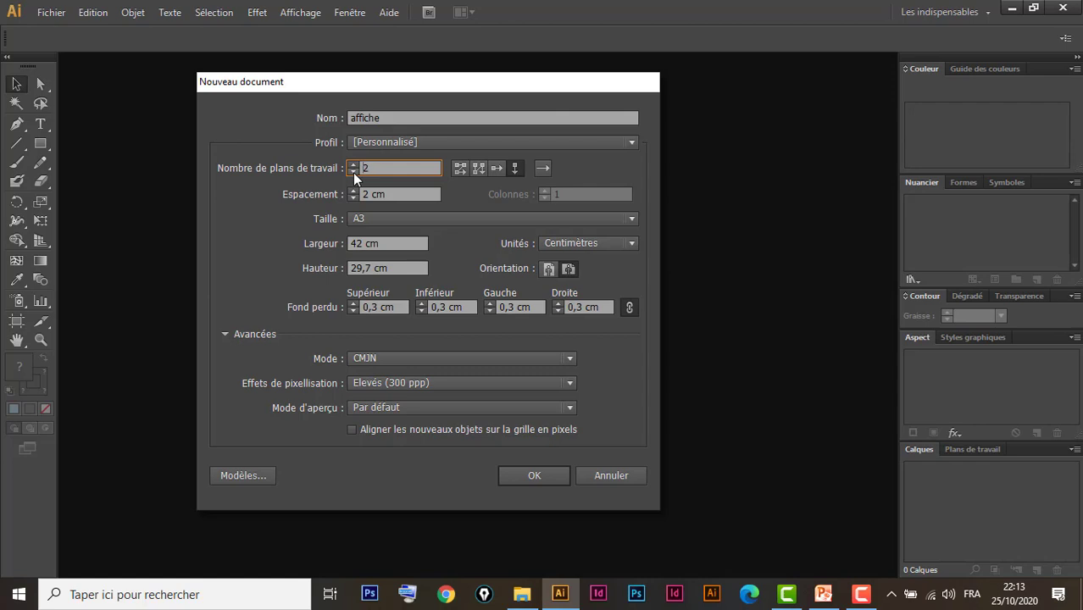
# Set 1 artboard, Centimètres, landscape orientation, 0,3 cm bleed and CMJN colour mode.
pyautogui.click(353, 172)
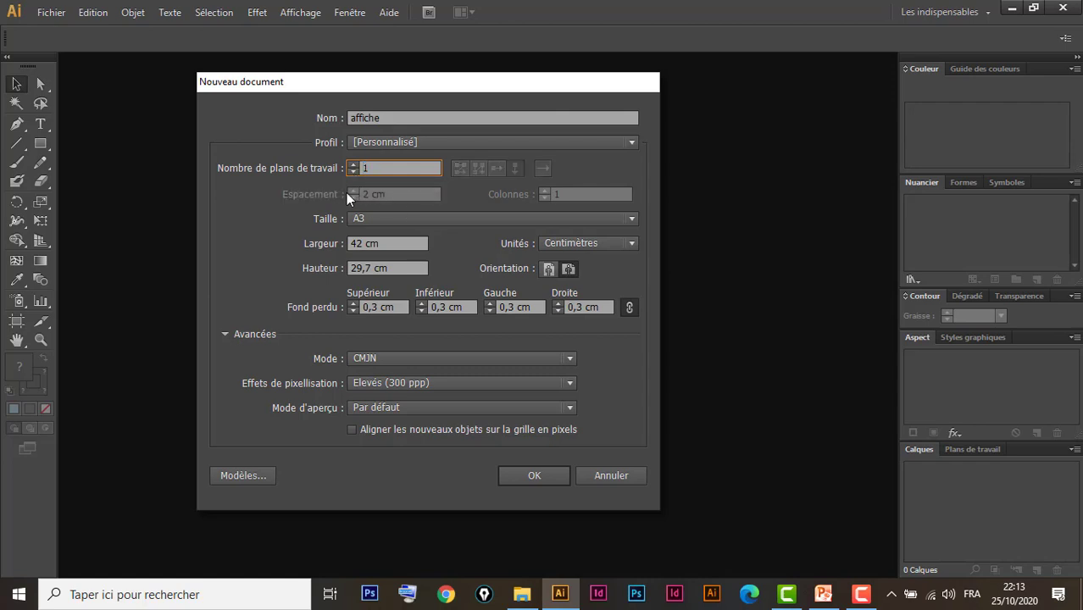
pyautogui.click(609, 246)
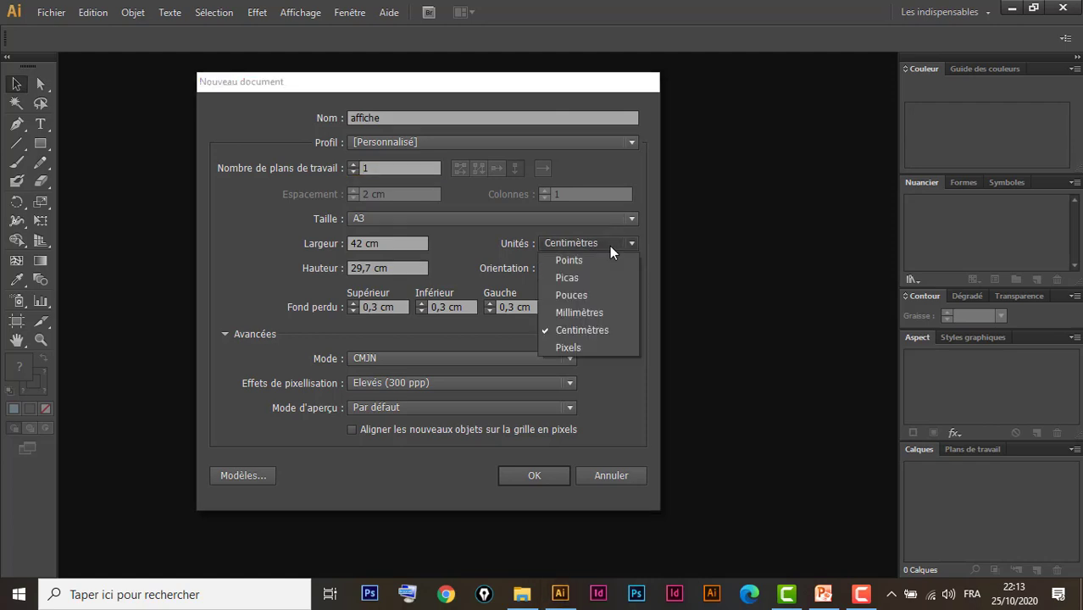
pyautogui.click(597, 330)
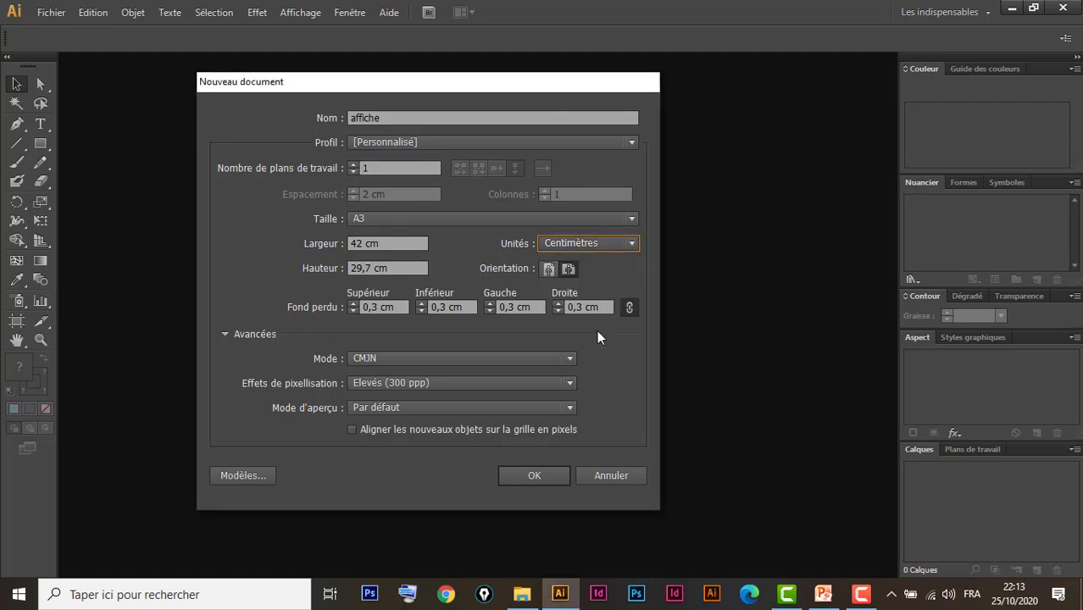
pyautogui.click(613, 246)
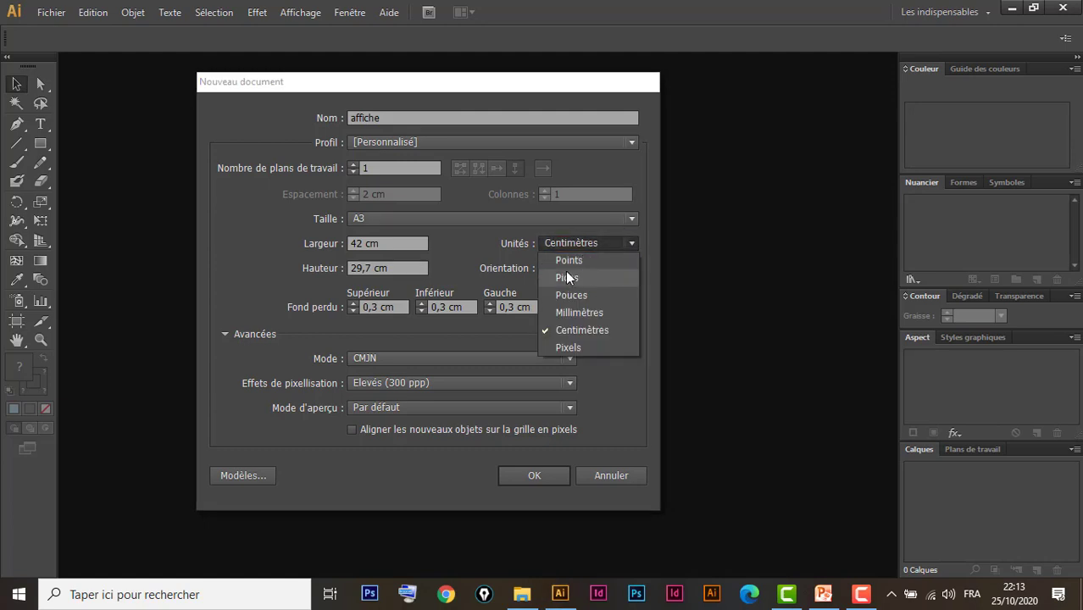
pyautogui.click(597, 333)
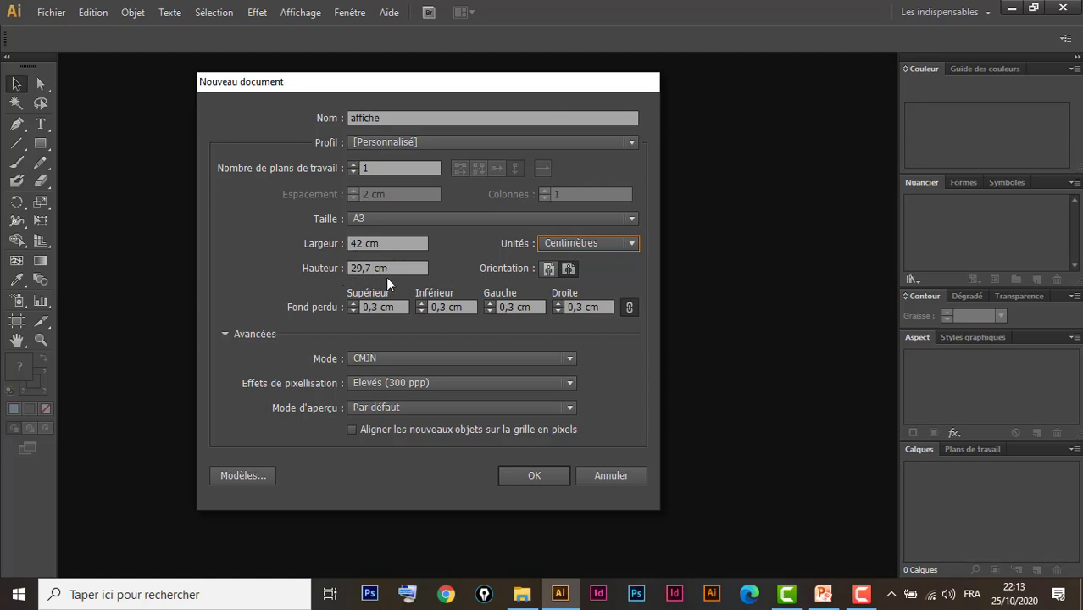
pyautogui.click(548, 269)
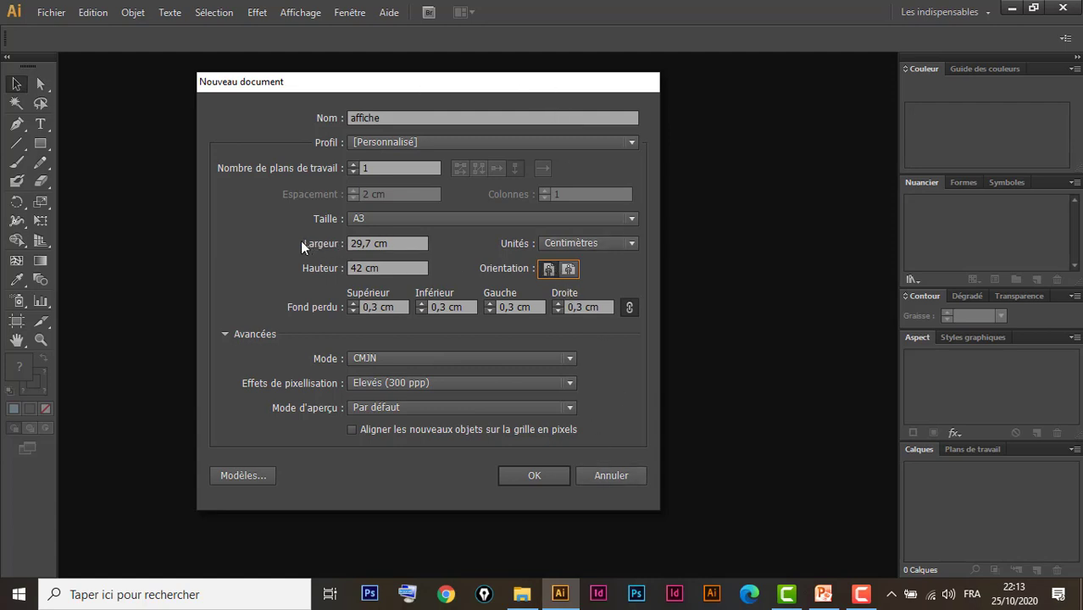
pyautogui.click(568, 271)
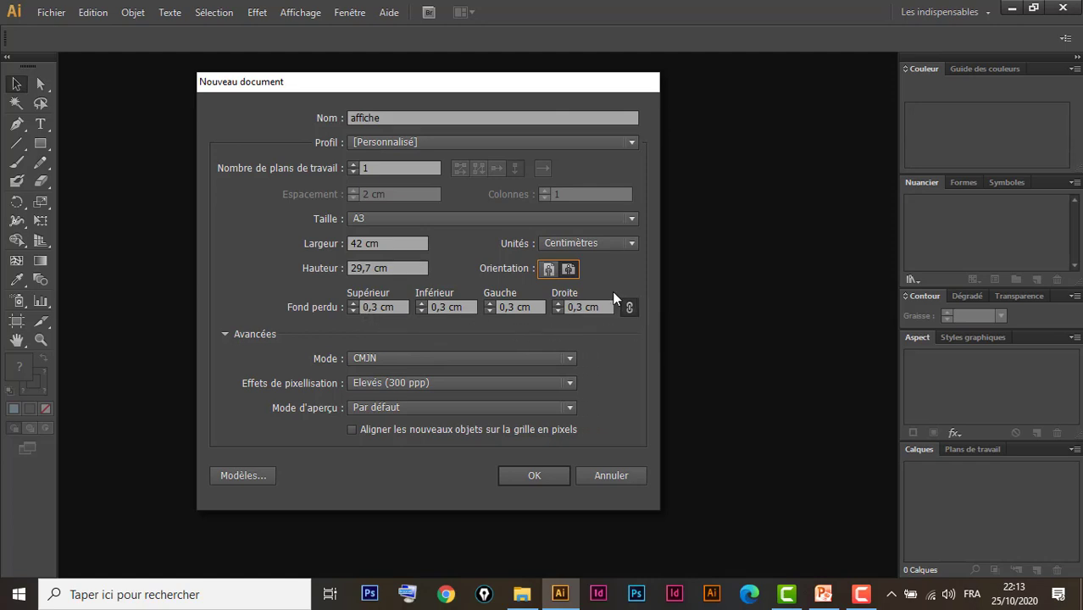
pyautogui.click(354, 303)
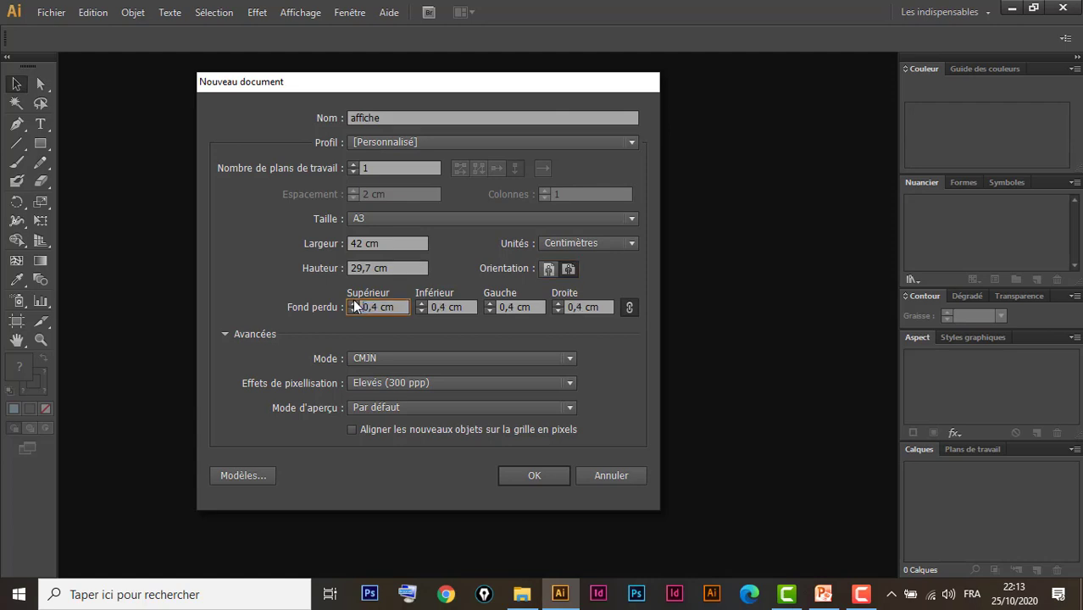
pyautogui.click(353, 310)
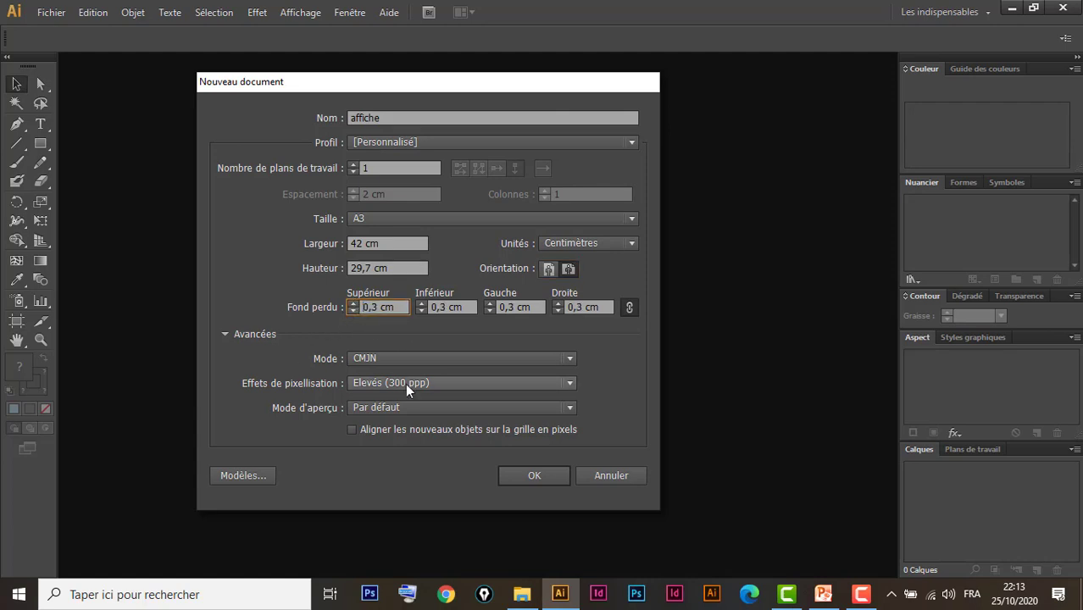
pyautogui.click(465, 358)
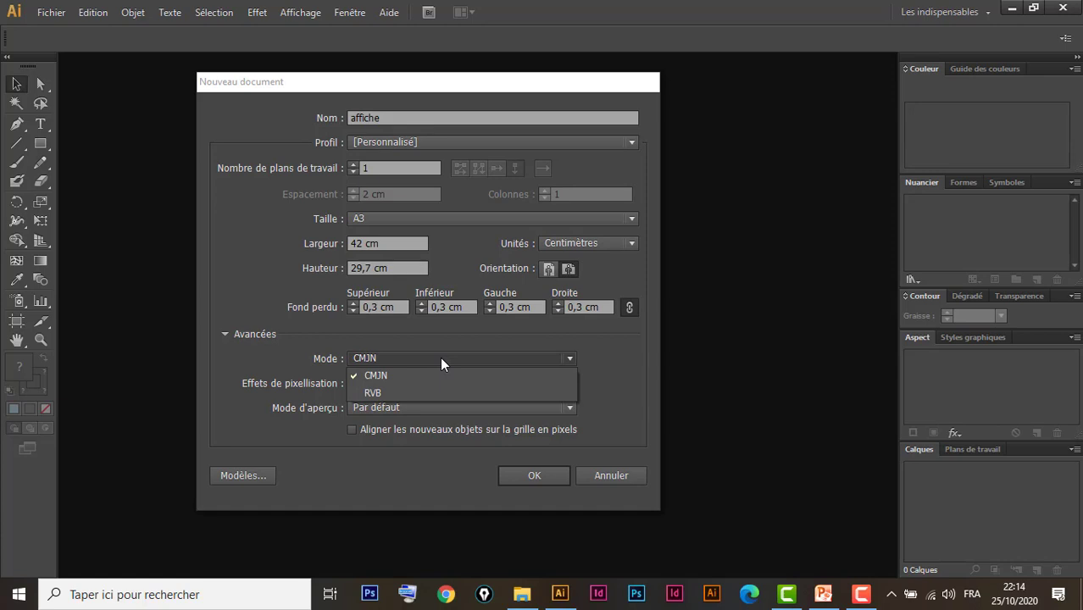
pyautogui.click(441, 358)
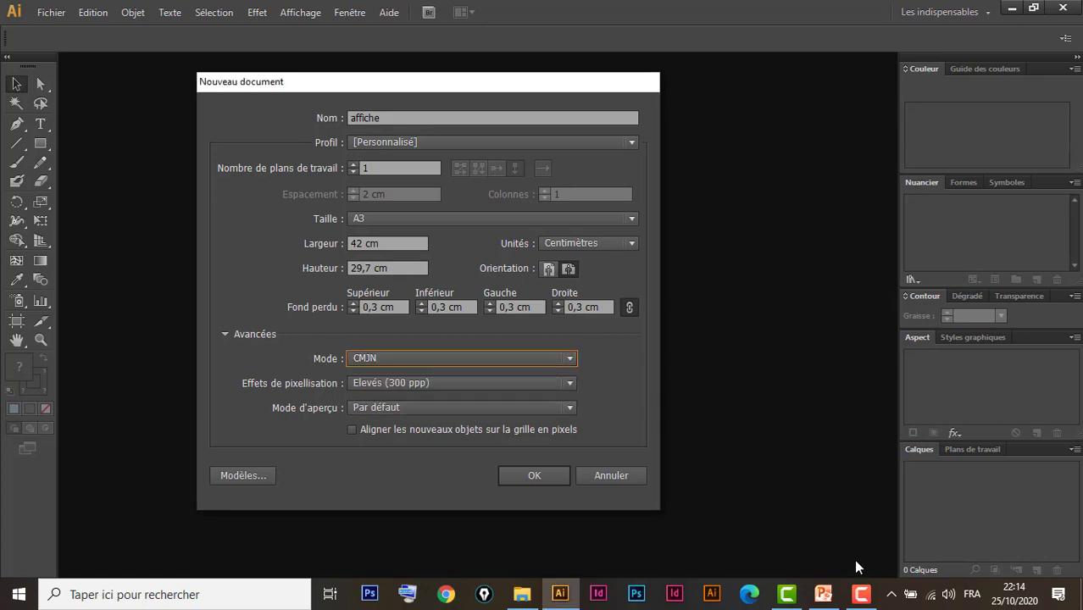
# In PowerPoint, go to slide 7 explaining the RVB and CMJN colour modes.
pyautogui.click(822, 596)
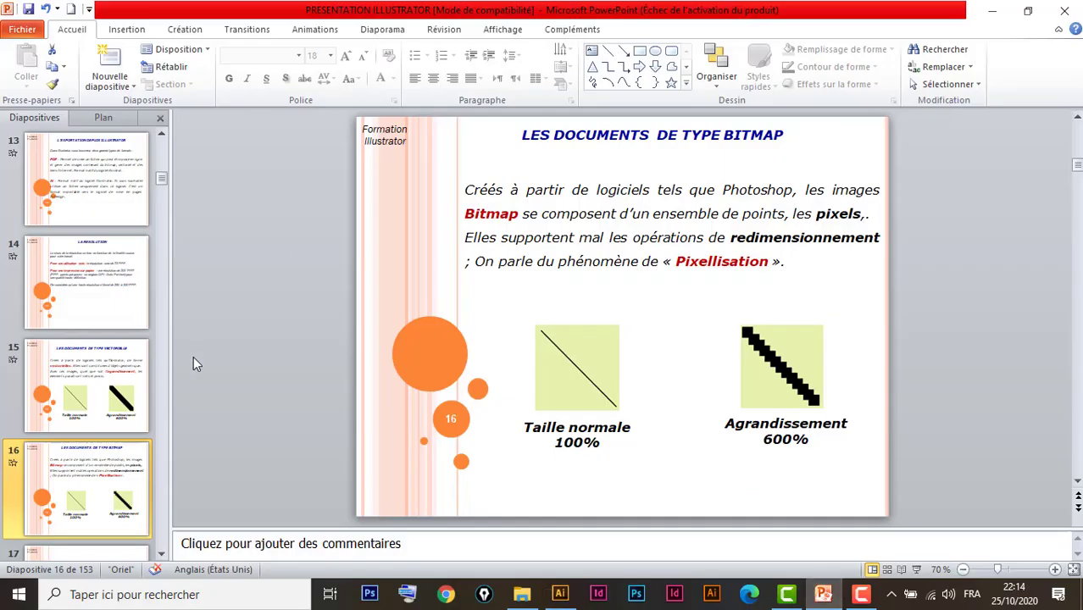
pyautogui.scroll(-2, 90, 306)
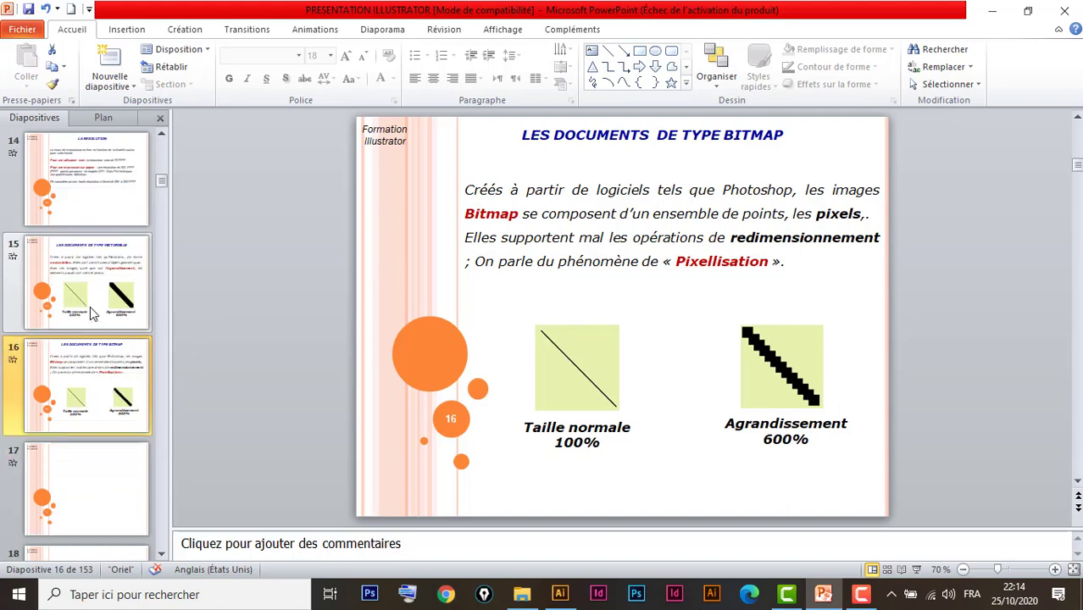
pyautogui.scroll(-3, 90, 306)
pyautogui.scroll(3, 90, 306)
pyautogui.scroll(2, 90, 306)
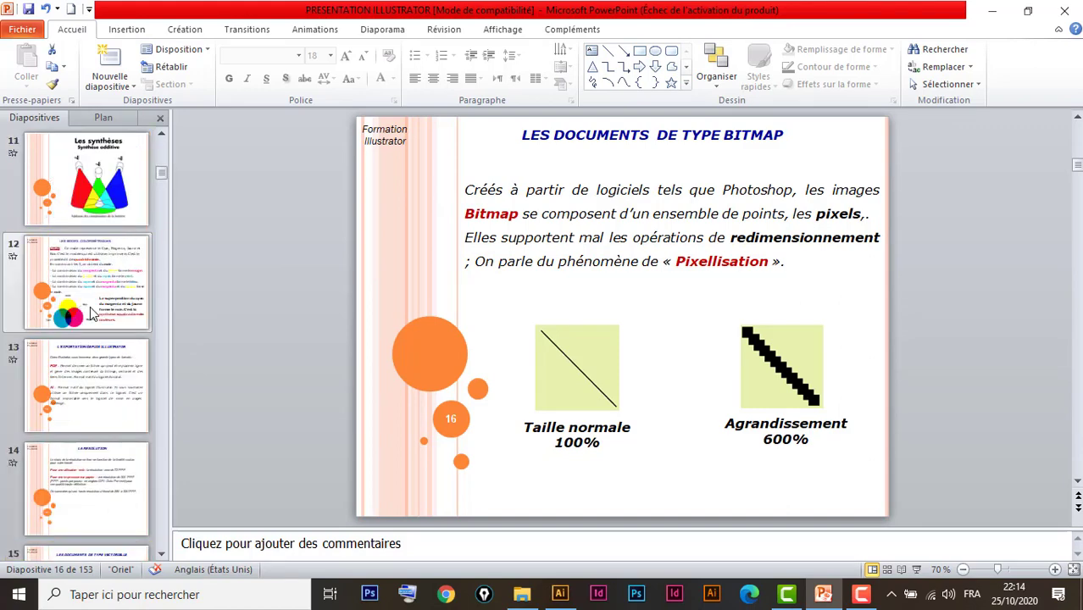
pyautogui.scroll(1, 90, 306)
pyautogui.scroll(2, 90, 306)
pyautogui.scroll(2, 89, 307)
pyautogui.scroll(2, 89, 306)
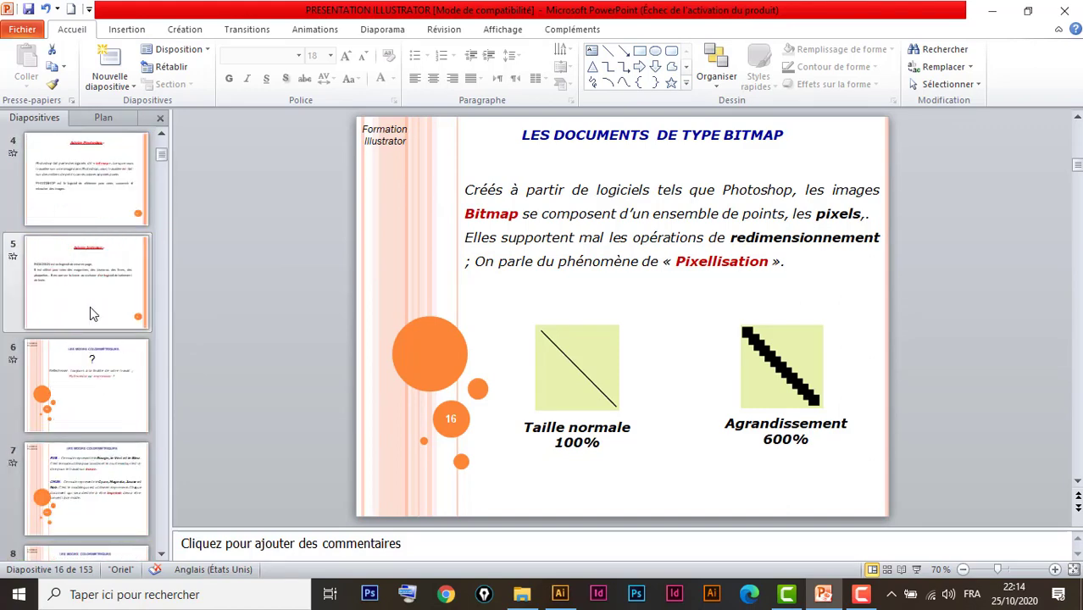
pyautogui.scroll(-2, 90, 306)
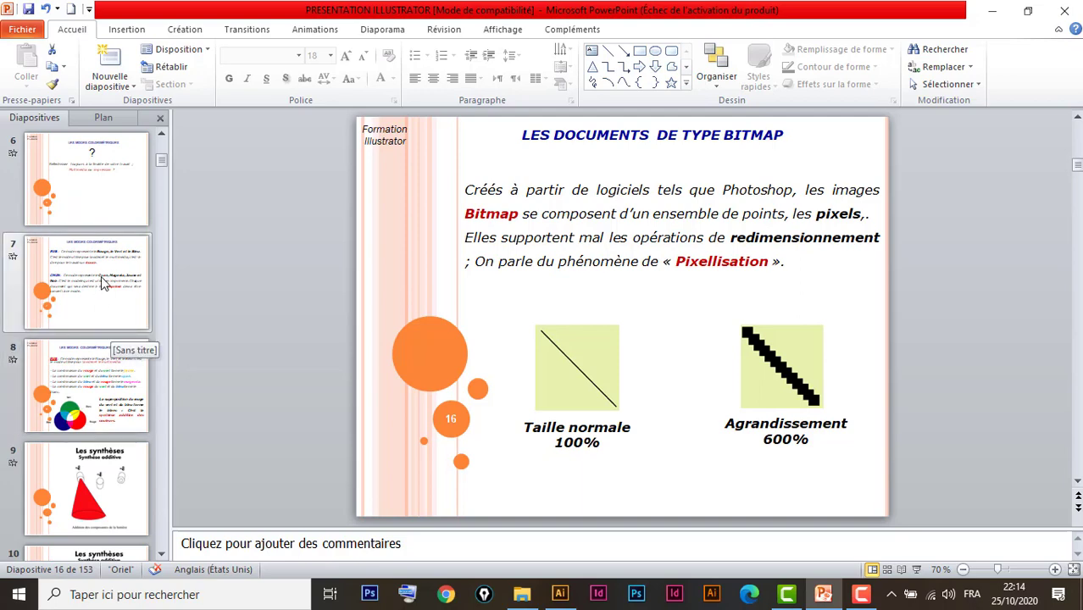
pyautogui.click(102, 280)
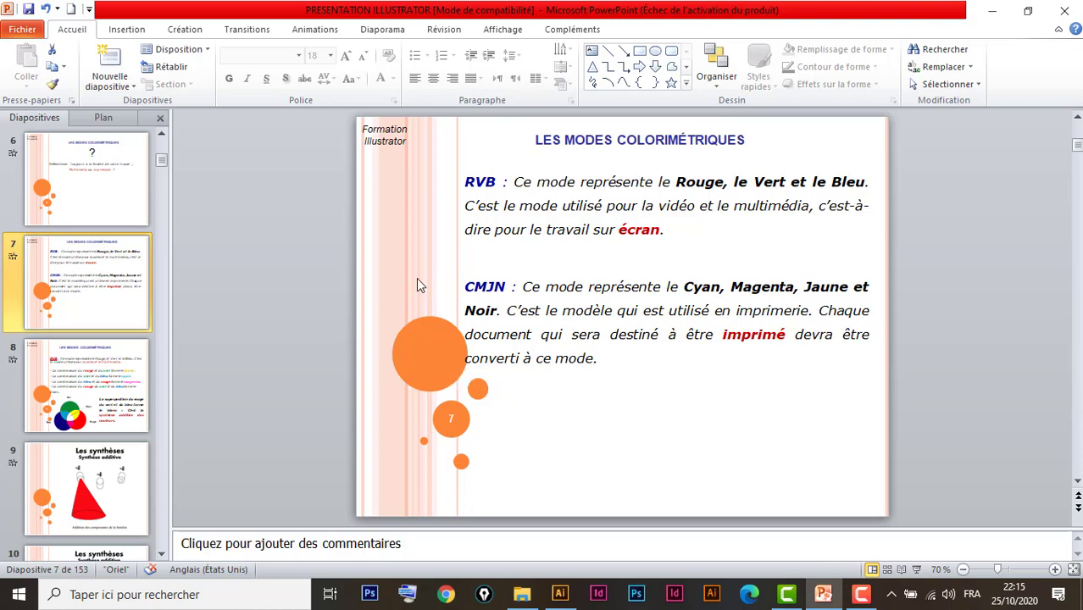
# Present from slide 7 through the Synthèse additive animations to slide 12's red frame.
pyautogui.click(916, 569)
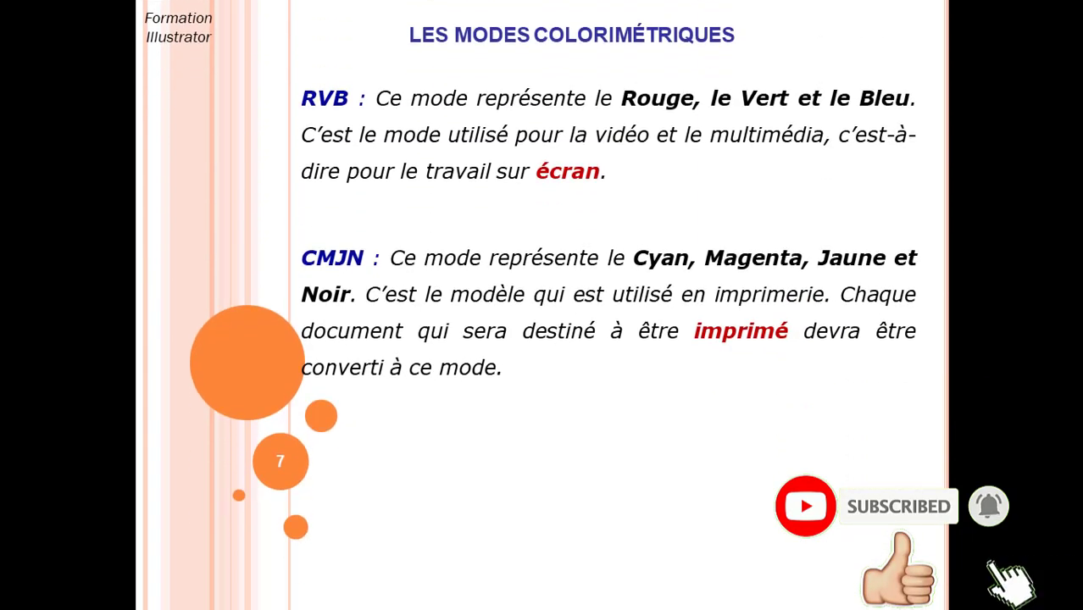
pyautogui.press('Right')
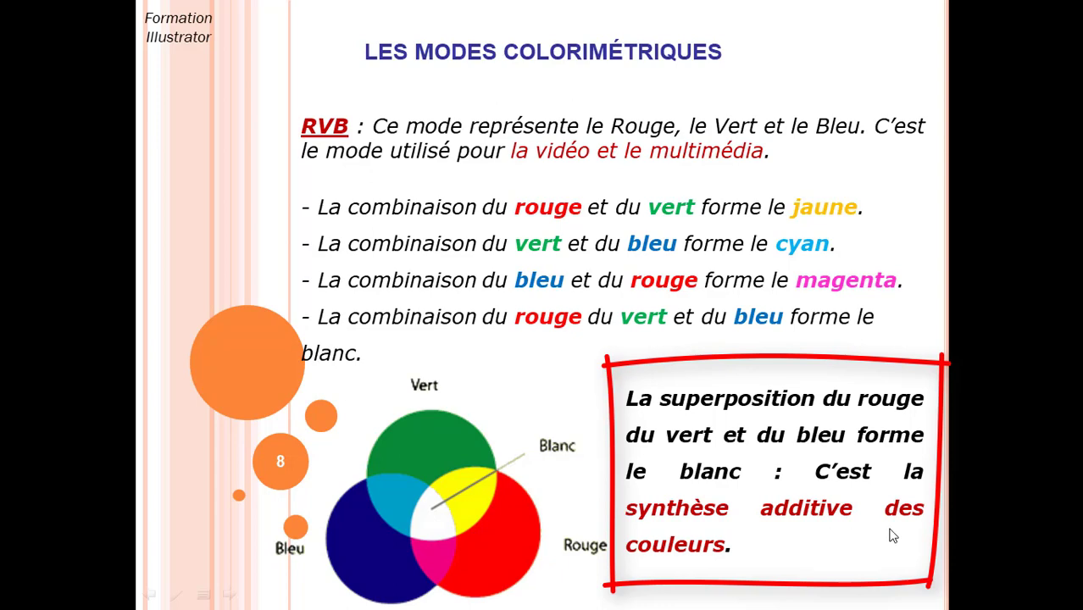
pyautogui.click(700, 547)
pyautogui.click(555, 360)
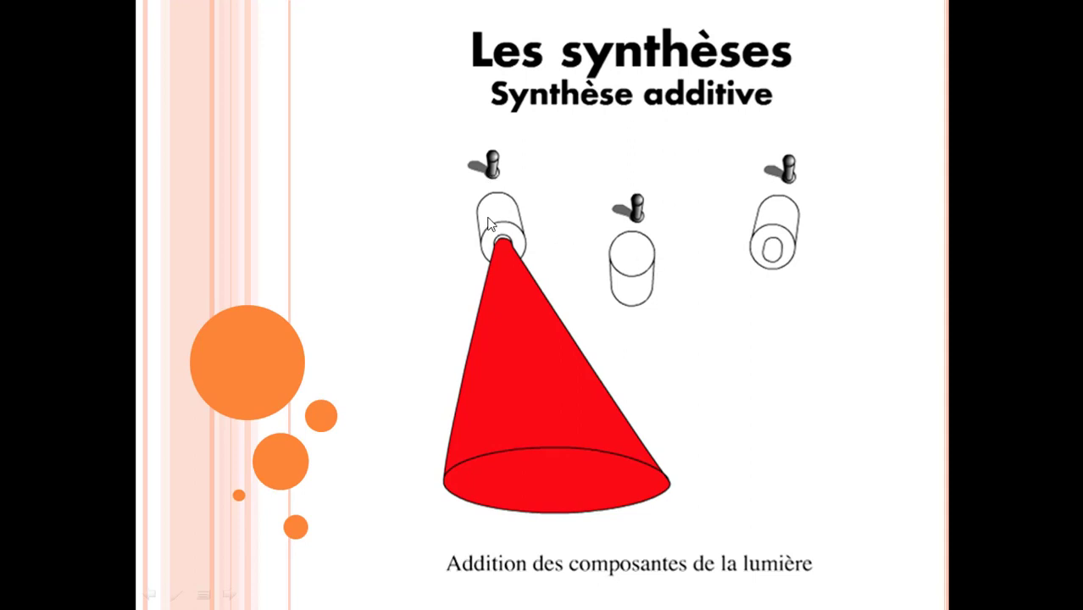
pyautogui.click(516, 251)
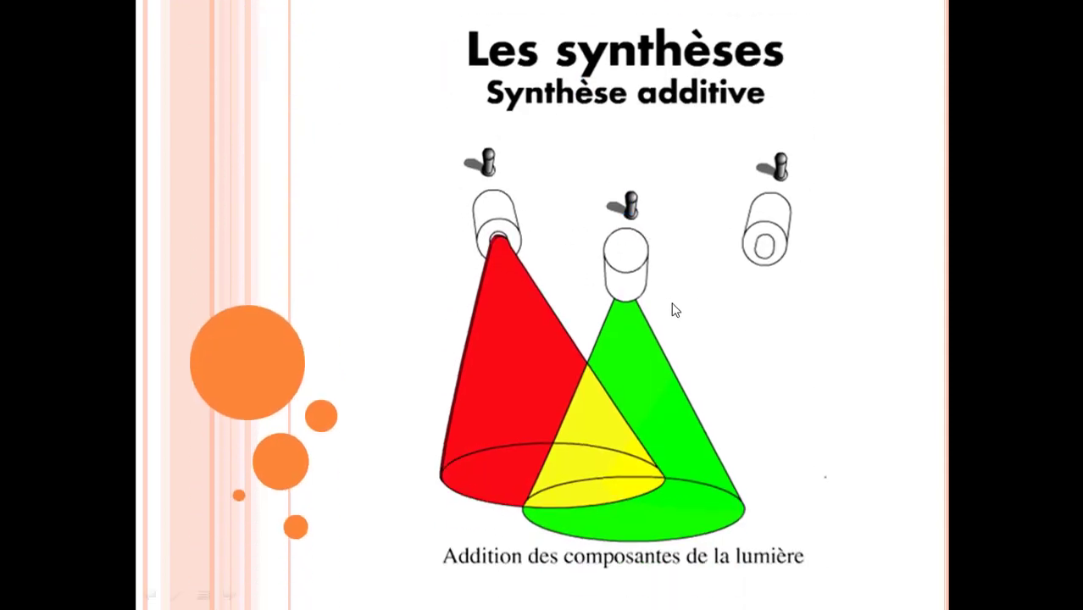
pyautogui.click(687, 305)
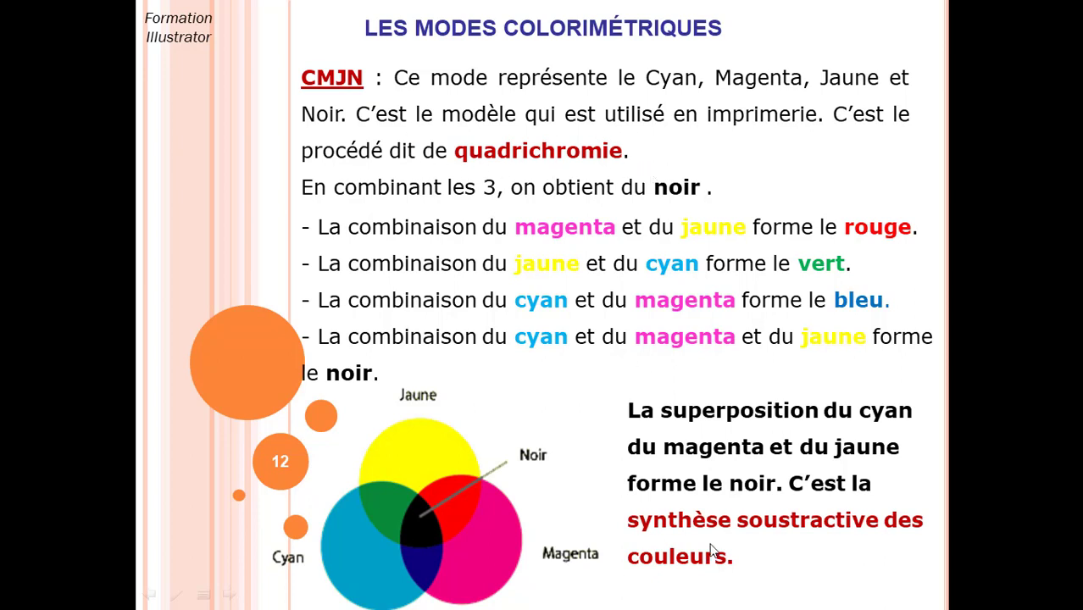
pyautogui.click(806, 461)
# Advance to slide 13 on exporting from Illustrator and end the slideshow.
pyautogui.press('Down')
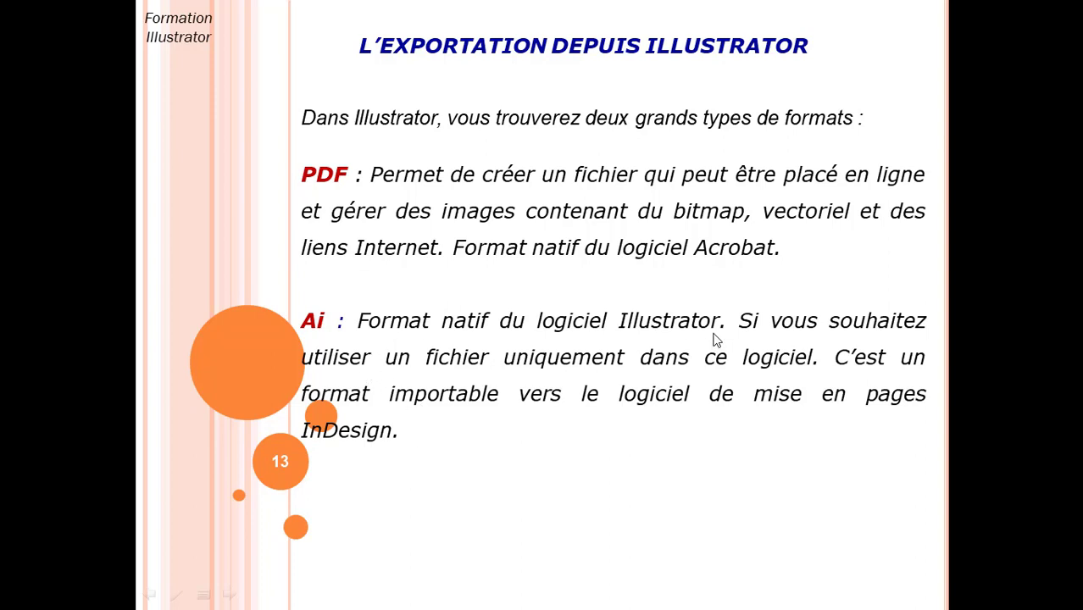
pyautogui.press('Escape')
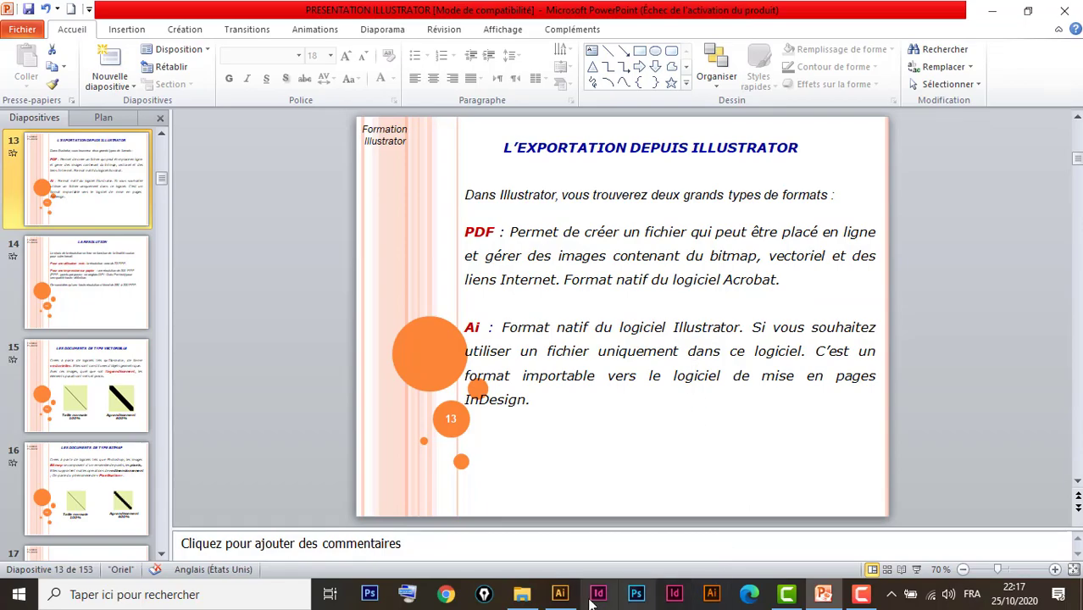
# Check the rasterization resolution setting and create the A3 landscape affiche document.
pyautogui.click(561, 595)
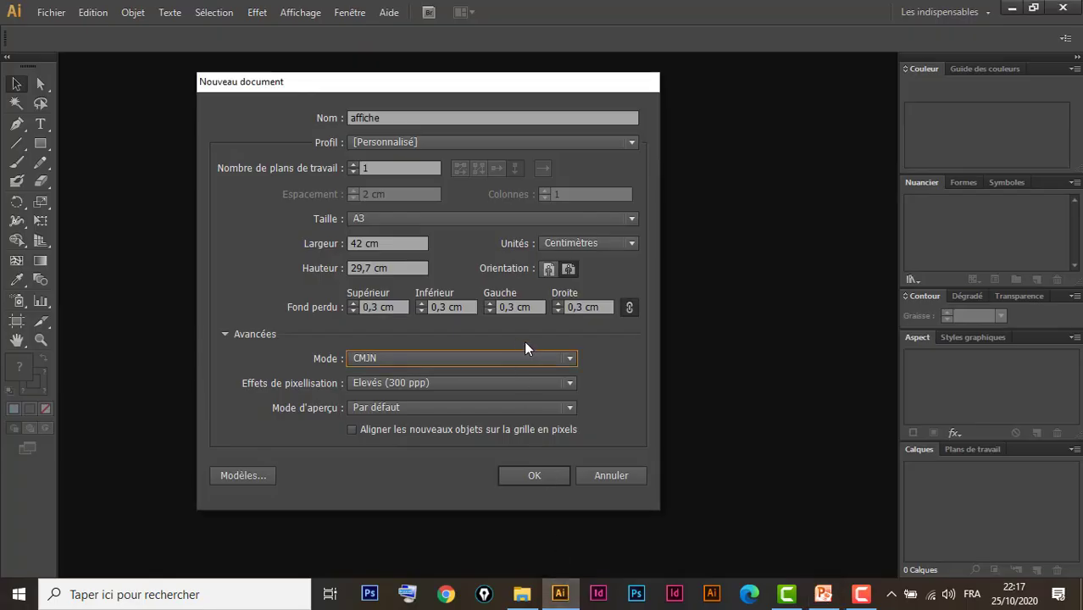
pyautogui.click(472, 386)
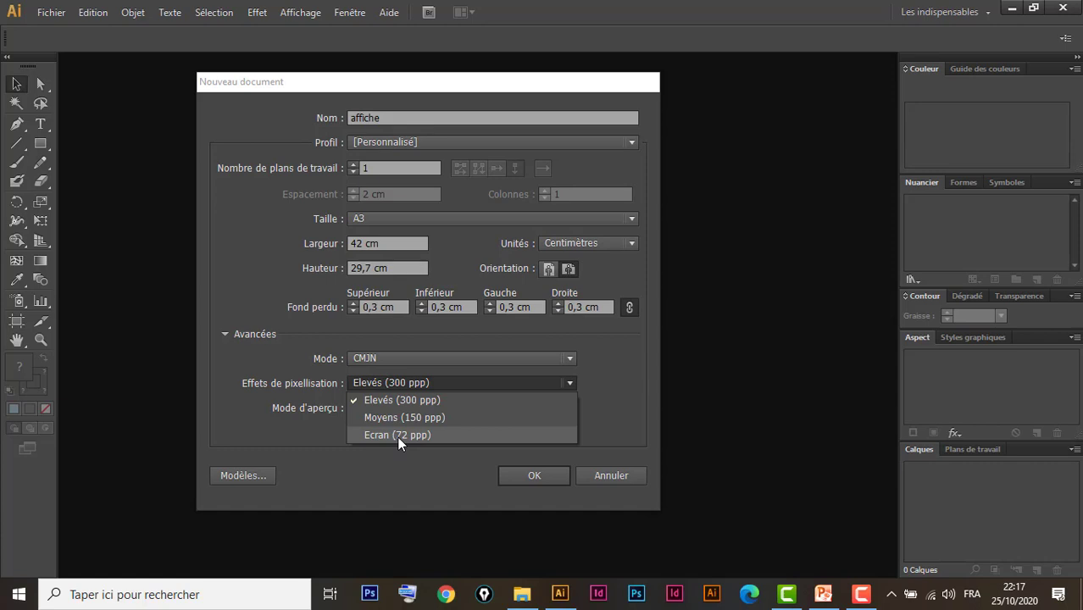
pyautogui.click(533, 473)
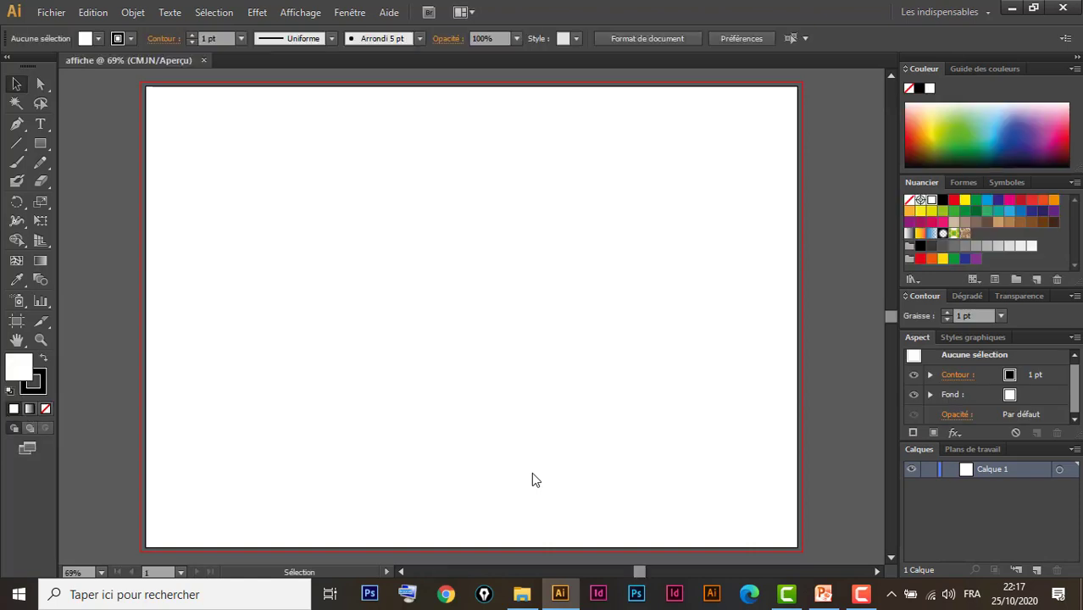
pyautogui.hotkey('ctrl', '-')
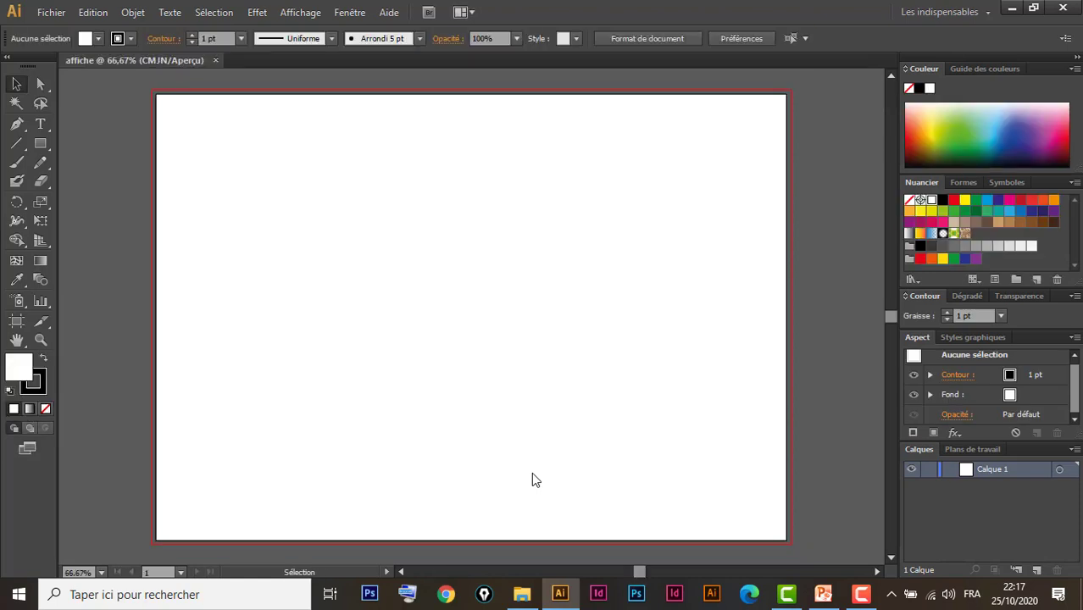
pyautogui.hotkey('ctrl', '-')
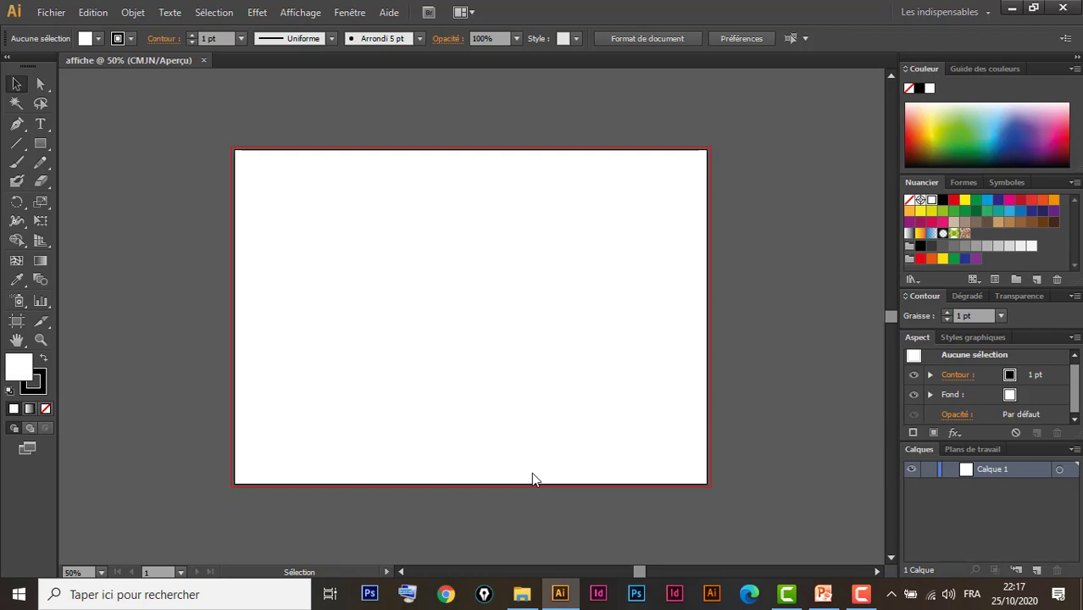
pyautogui.hotkey('ctrl', '-')
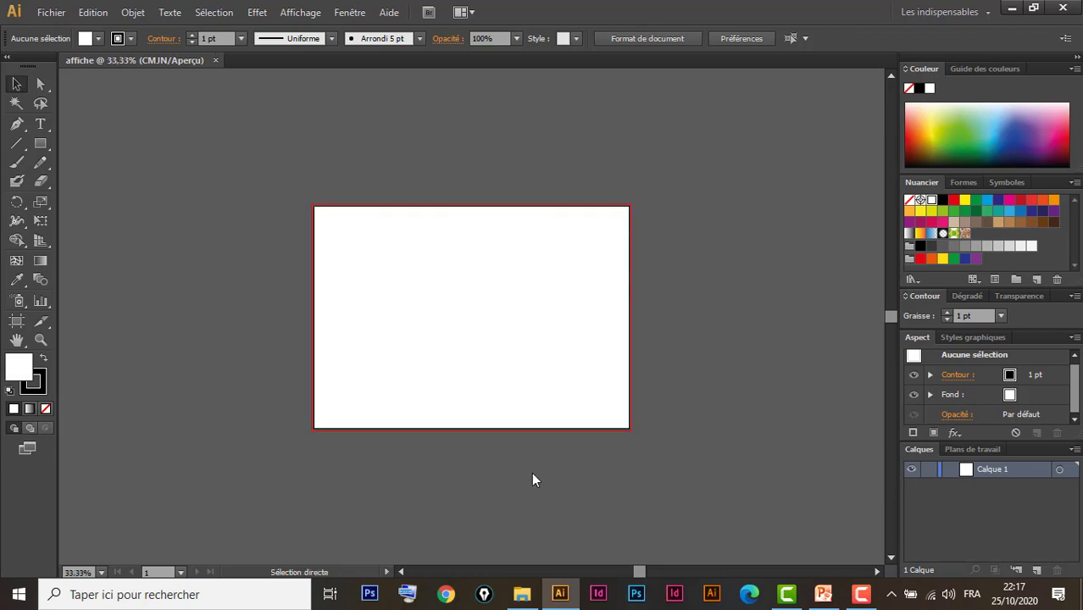
pyautogui.hotkey('ctrl', '-')
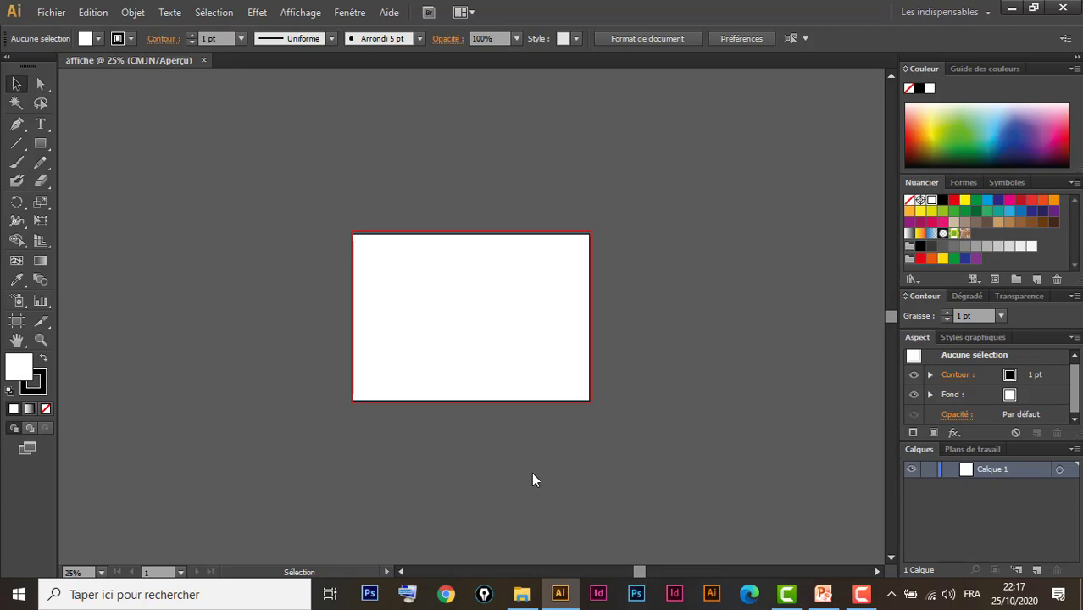
pyautogui.press('ctrl')
pyautogui.hotkey('ctrl', '+')
pyautogui.hotkey('ctrl', '+')
pyautogui.hotkey('ctrl', '+')
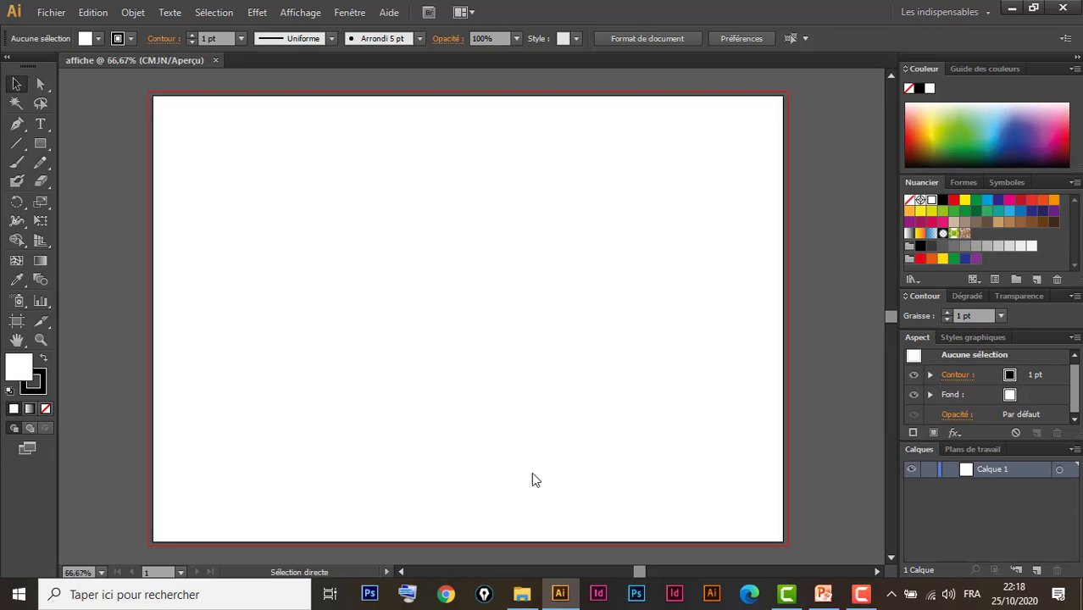
pyautogui.hotkey('ctrl', '-')
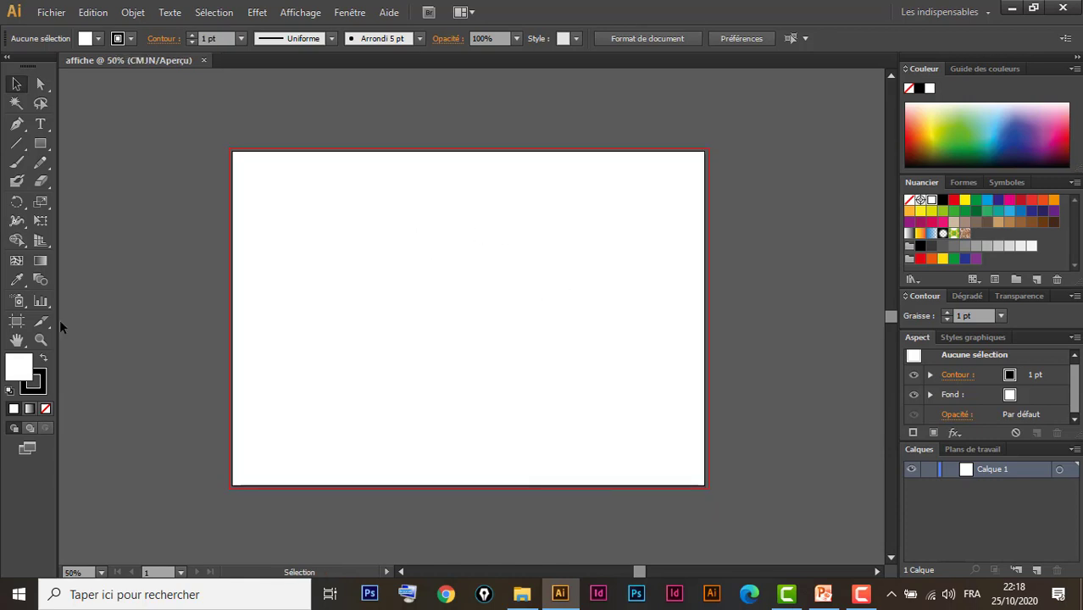
# Resize the artboard with the Artboard tool, then set it to the A3 preset, 42 × 29,7 cm.
pyautogui.click(16, 321)
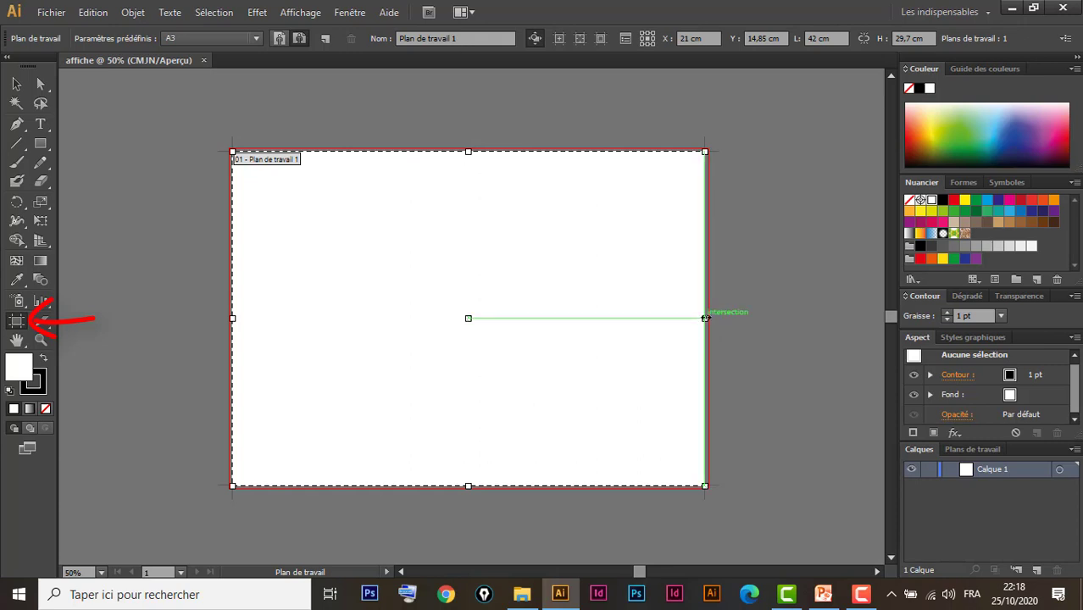
pyautogui.moveTo(705, 318); pyautogui.dragTo(480, 319)
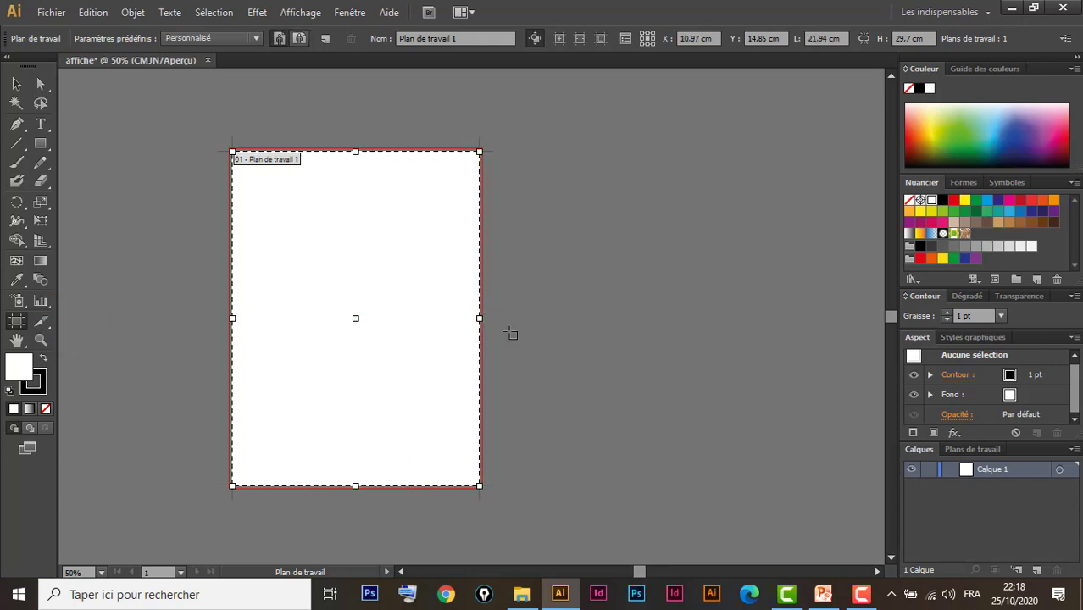
pyautogui.moveTo(480, 319); pyautogui.dragTo(708, 319)
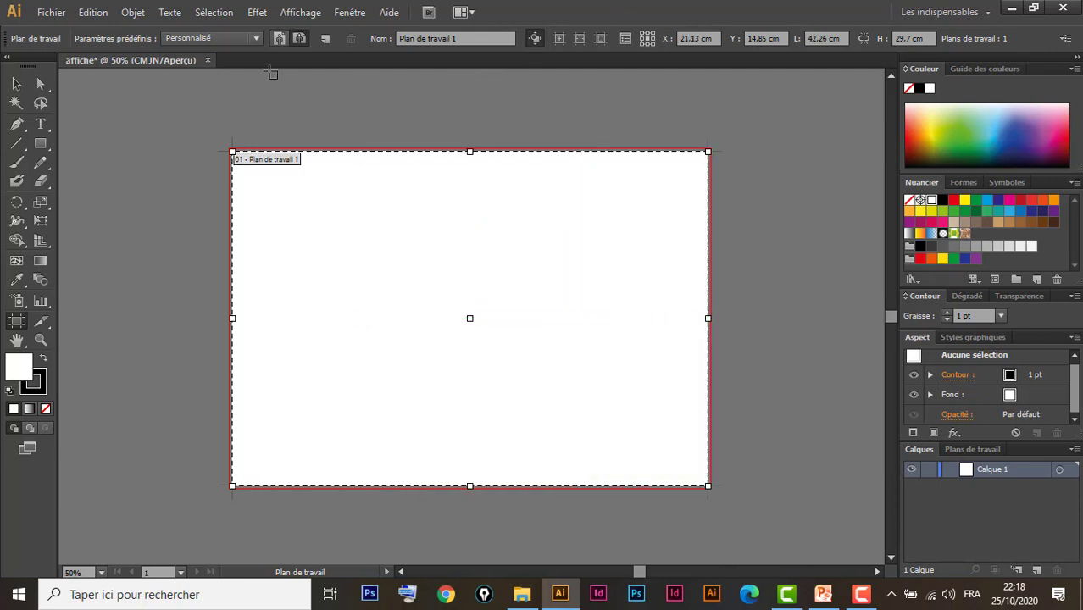
pyautogui.click(257, 38)
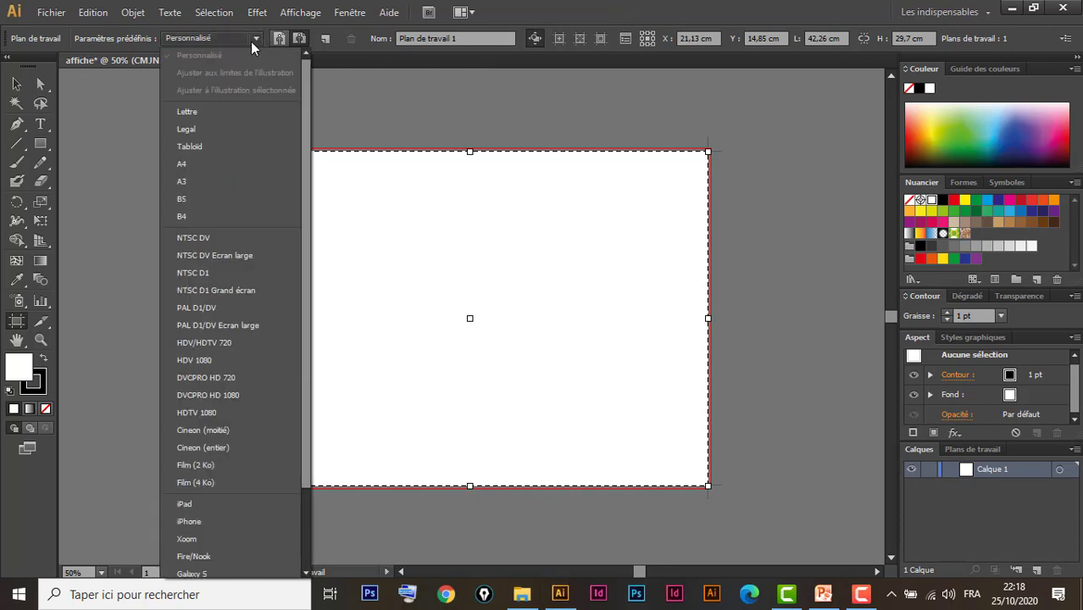
pyautogui.click(197, 182)
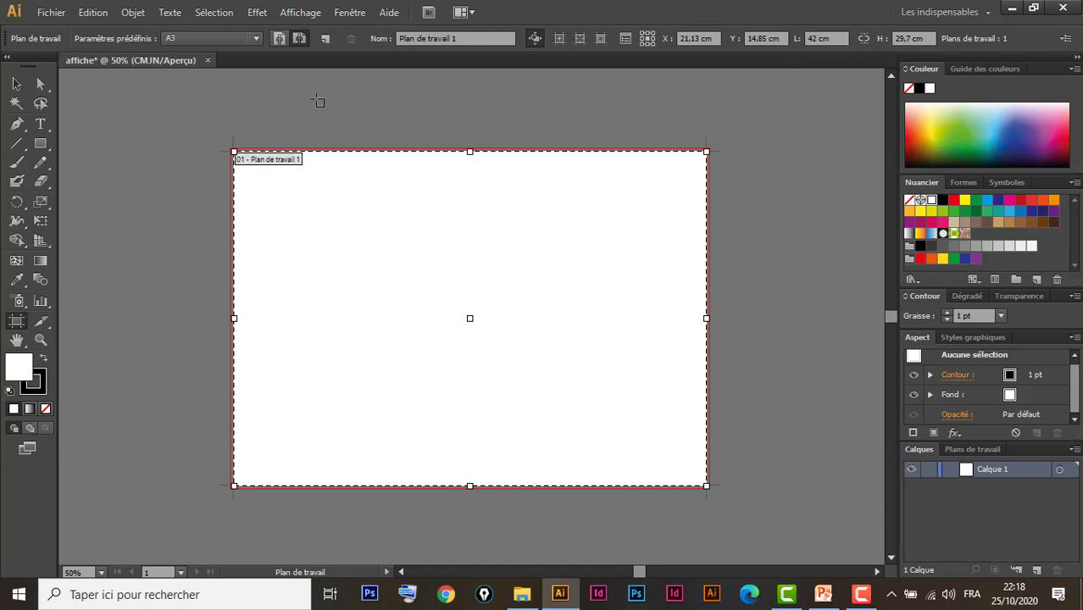
# Make the A3 artboard portrait, 29,7 × 42 cm, and zoom out to 33.33%.
pyautogui.click(278, 38)
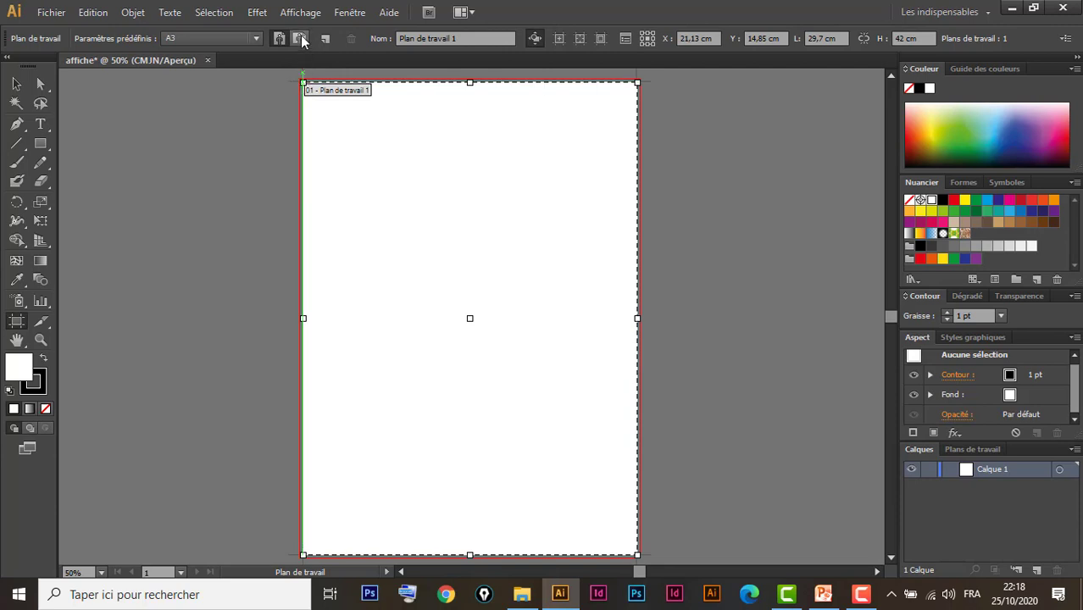
pyautogui.click(301, 38)
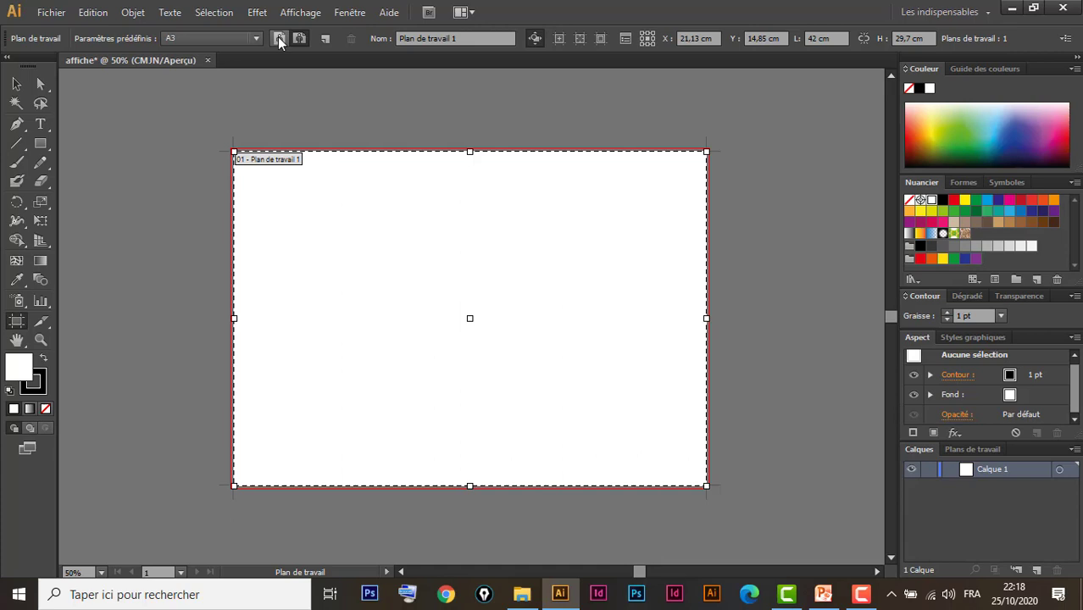
pyautogui.click(278, 38)
pyautogui.hotkey('ctrl', '-')
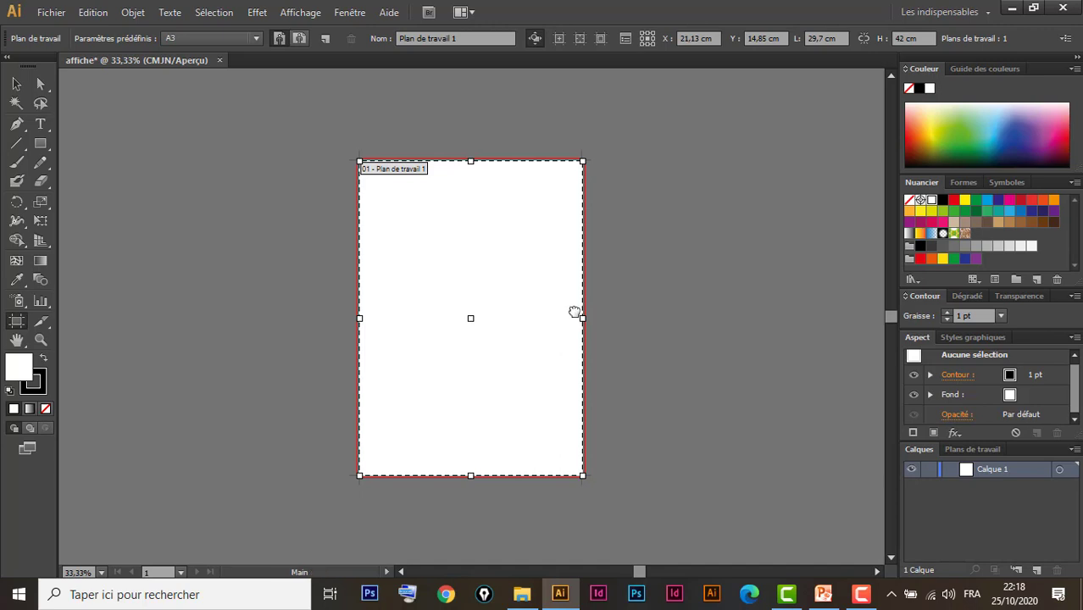
pyautogui.moveTo(576, 310); pyautogui.dragTo(366, 320)
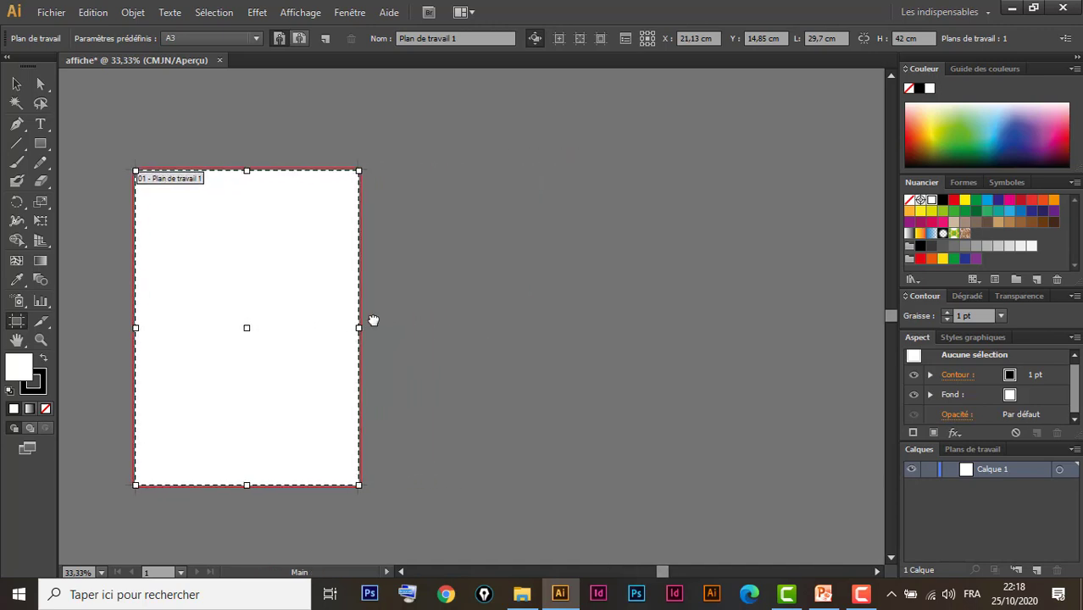
pyautogui.click(325, 40)
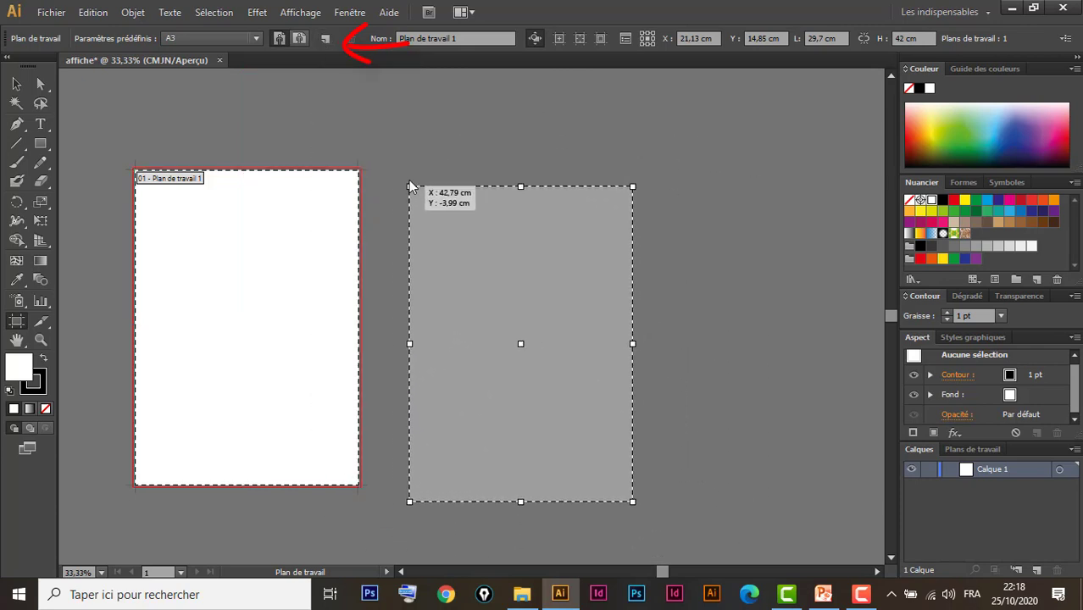
pyautogui.click(403, 175)
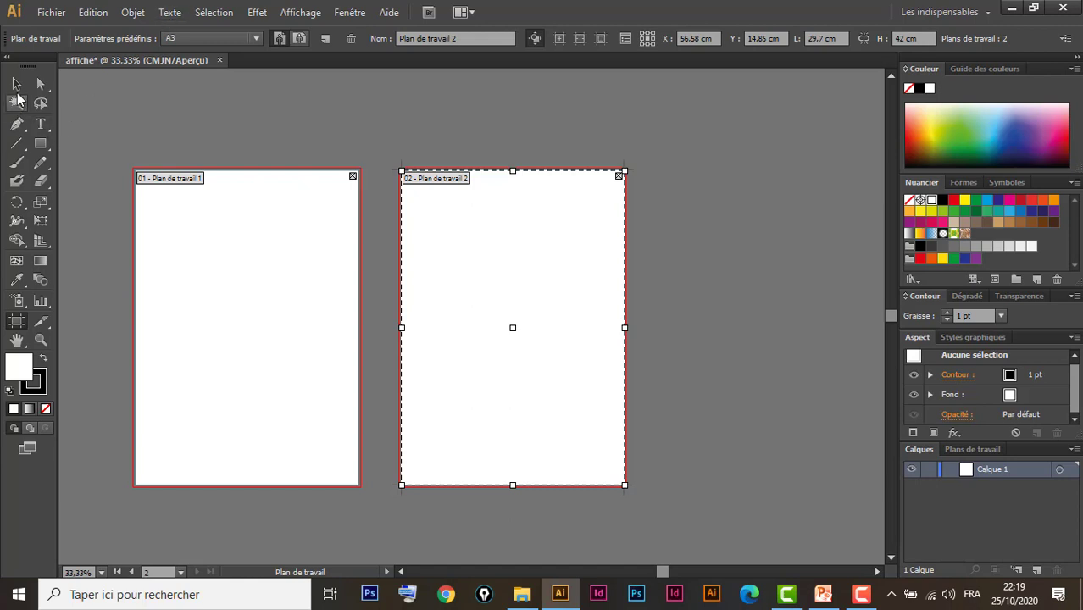
pyautogui.click(17, 85)
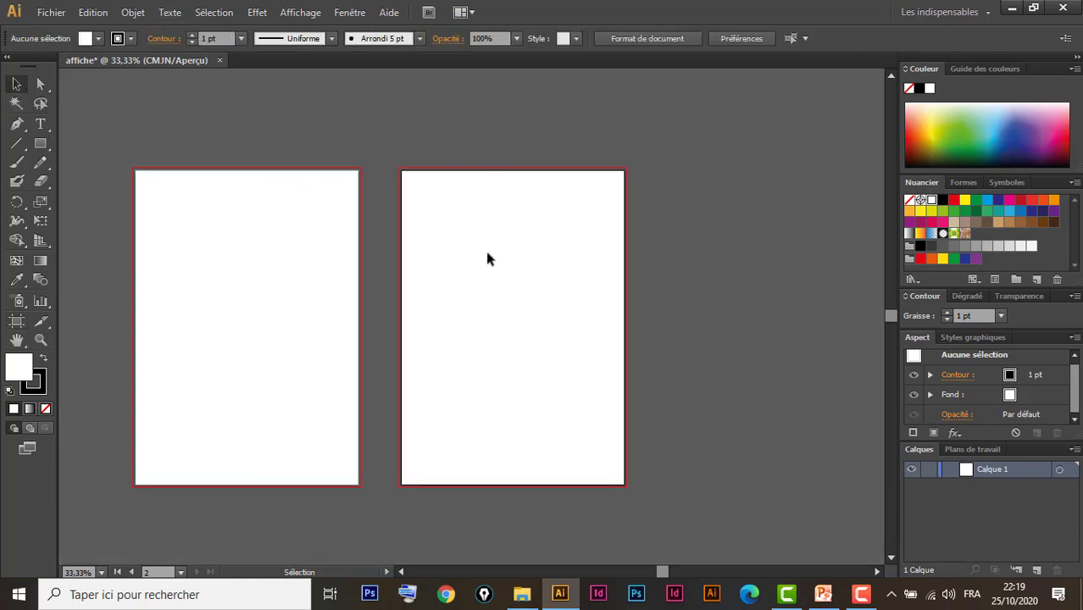
pyautogui.click(17, 321)
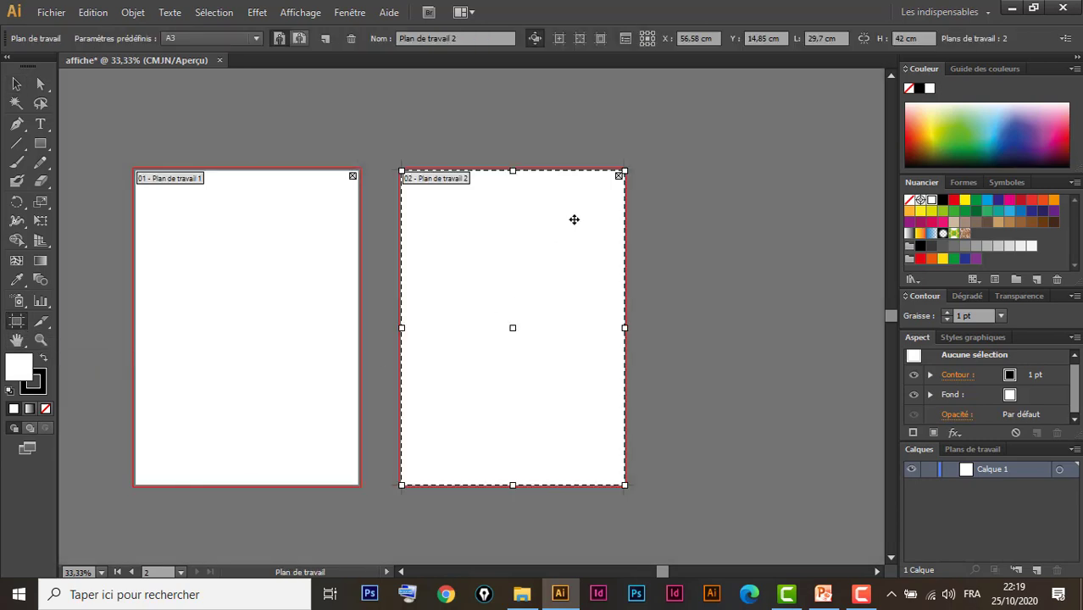
pyautogui.press('Delete')
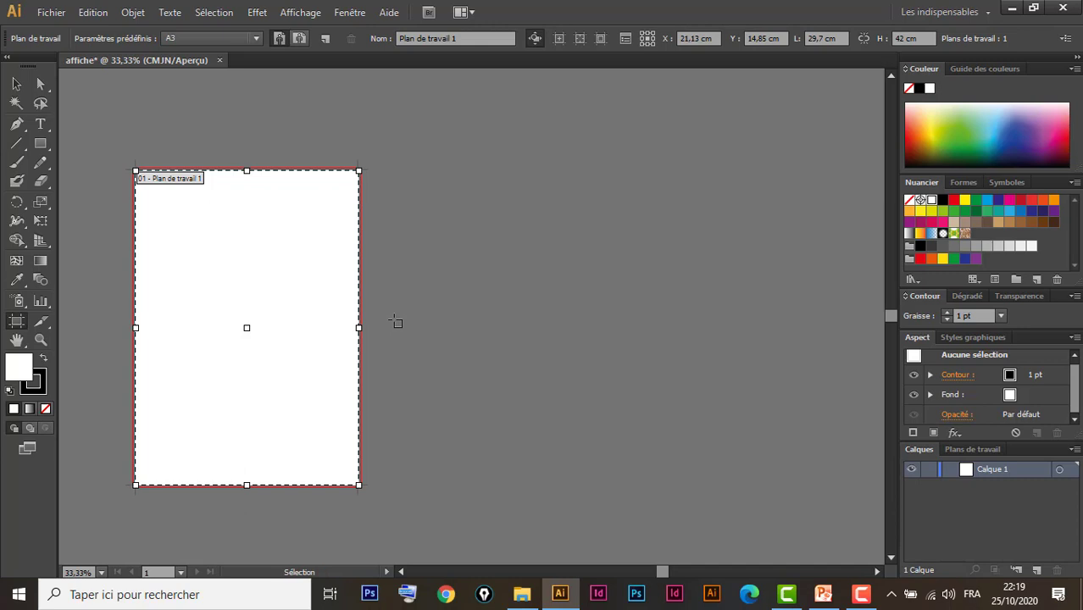
pyautogui.hotkey('ctrl', '-')
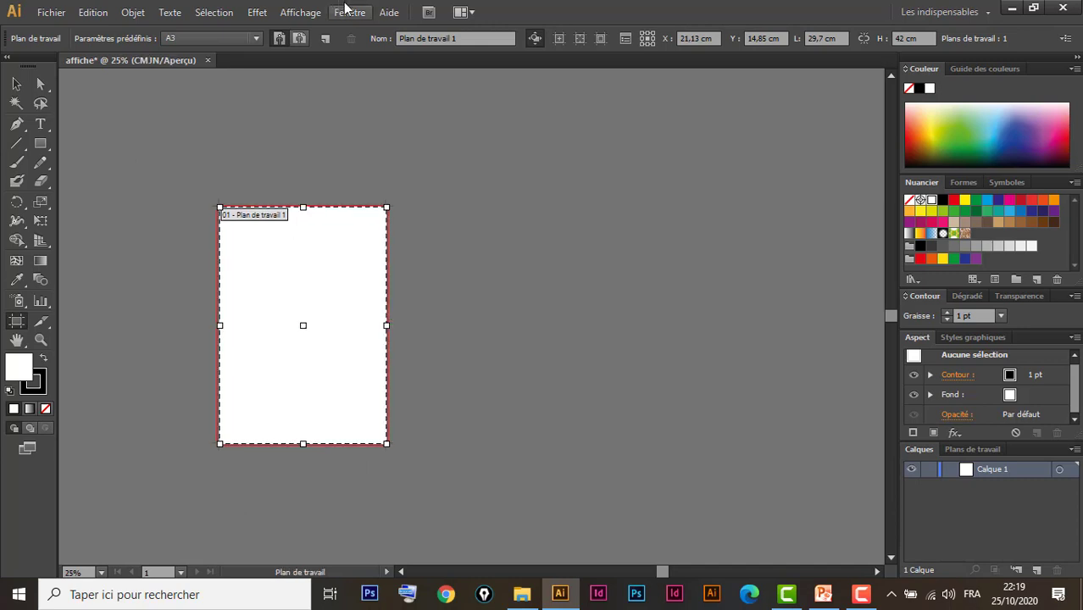
# Switch the artboard to landscape, 42 × 29,7 cm, zoomed to 66.67% and recentred.
pyautogui.click(299, 38)
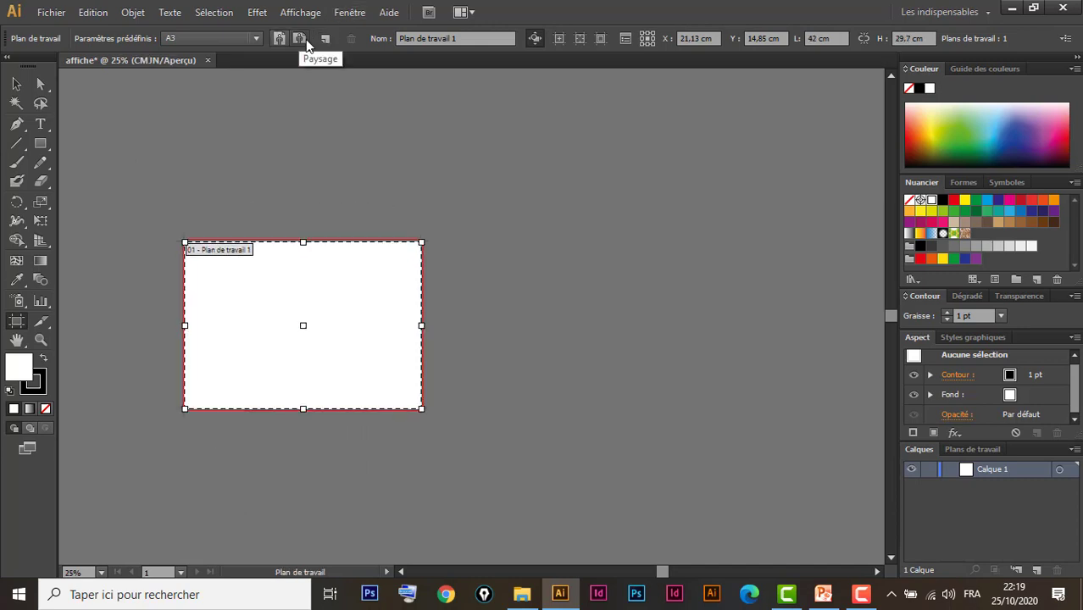
pyautogui.hotkey('ctrl', '+')
pyautogui.hotkey('ctrl', '+')
pyautogui.hotkey('ctrl', '+')
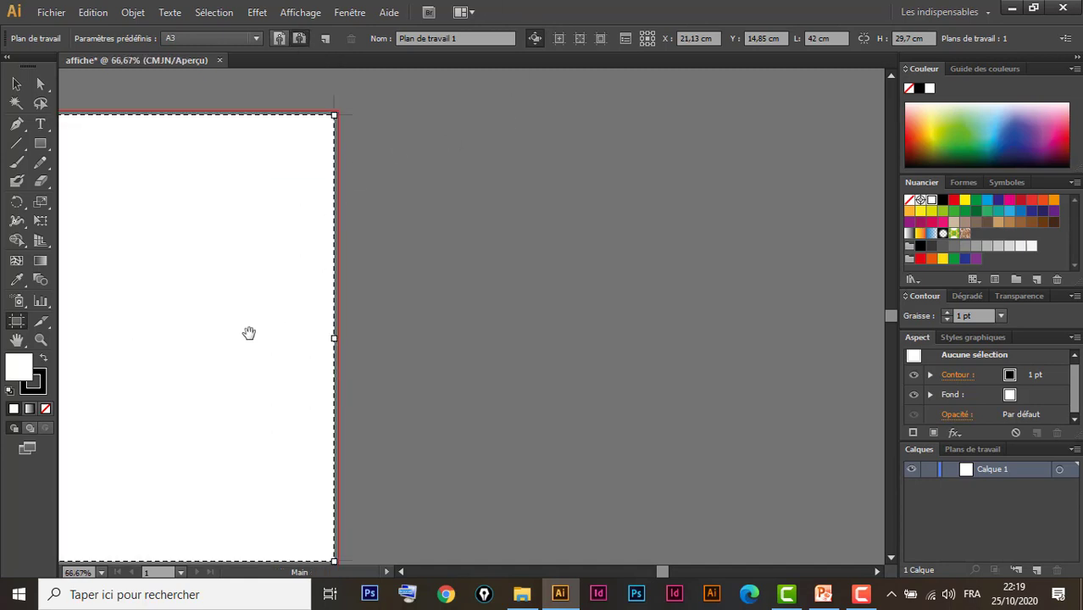
pyautogui.moveTo(249, 334); pyautogui.dragTo(593, 305)
pyautogui.moveTo(423, 321); pyautogui.dragTo(517, 324)
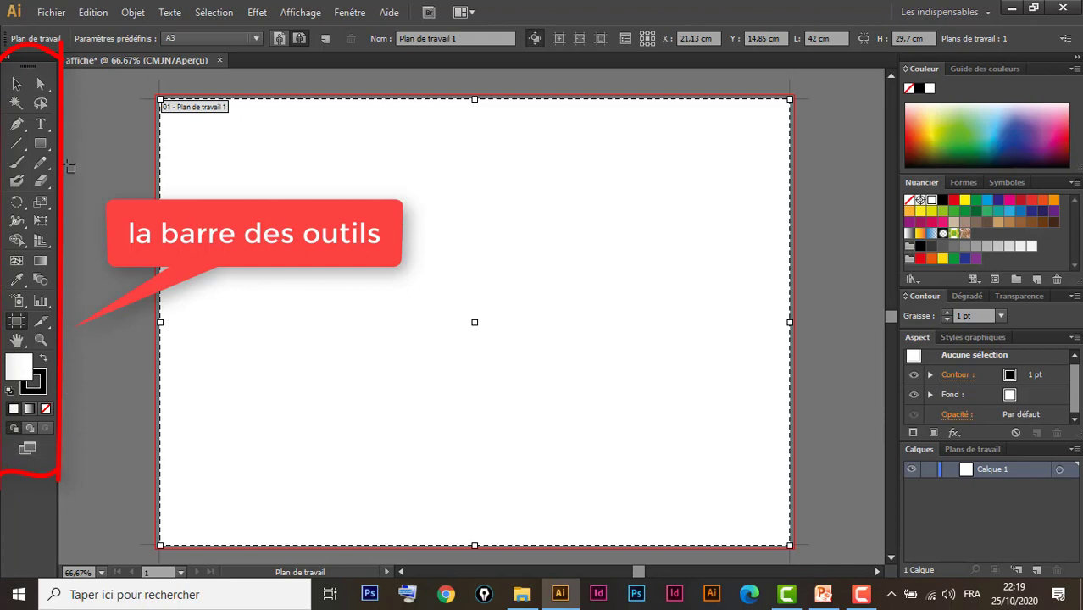
# Save the affiche document, browse the Edition, Affichage, Effet and Fenêtre menus, and exit artboard editing.
pyautogui.hotkey('ctrl', 's')
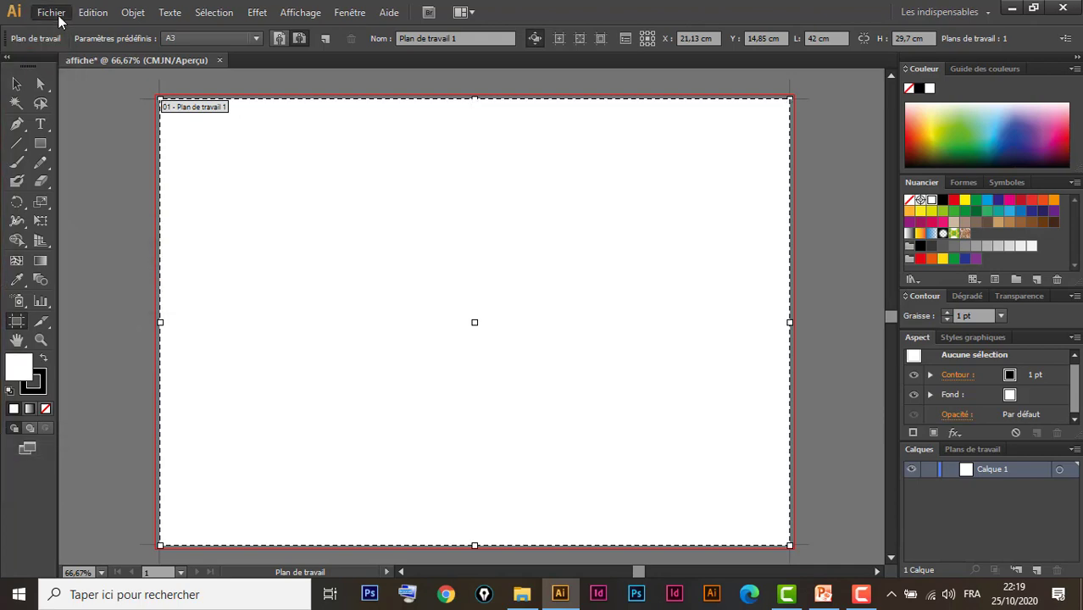
pyautogui.click(51, 12)
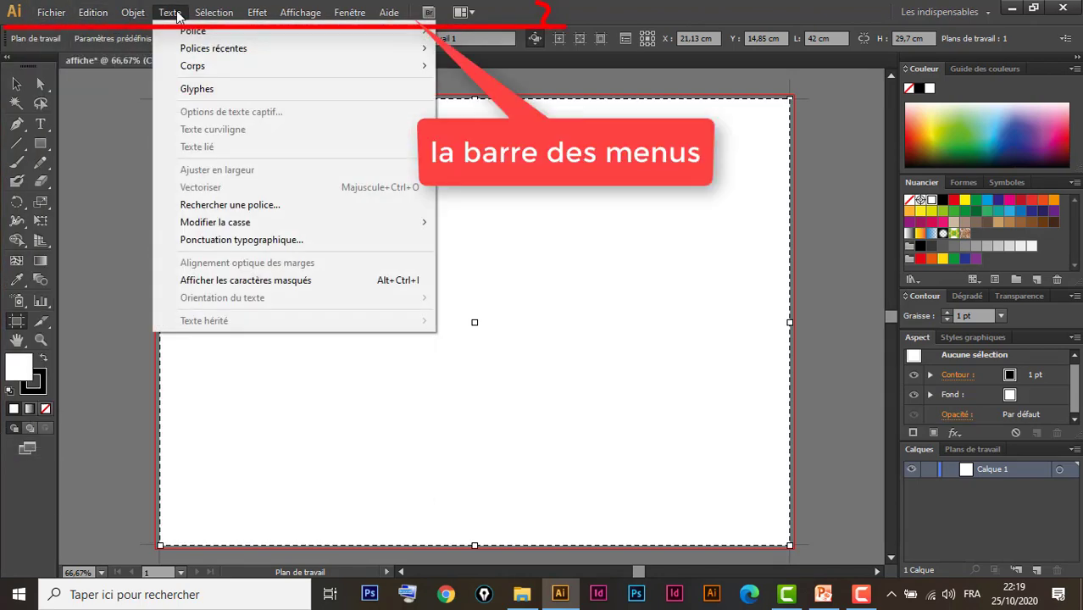
pyautogui.click(293, 13)
pyautogui.click(288, 15)
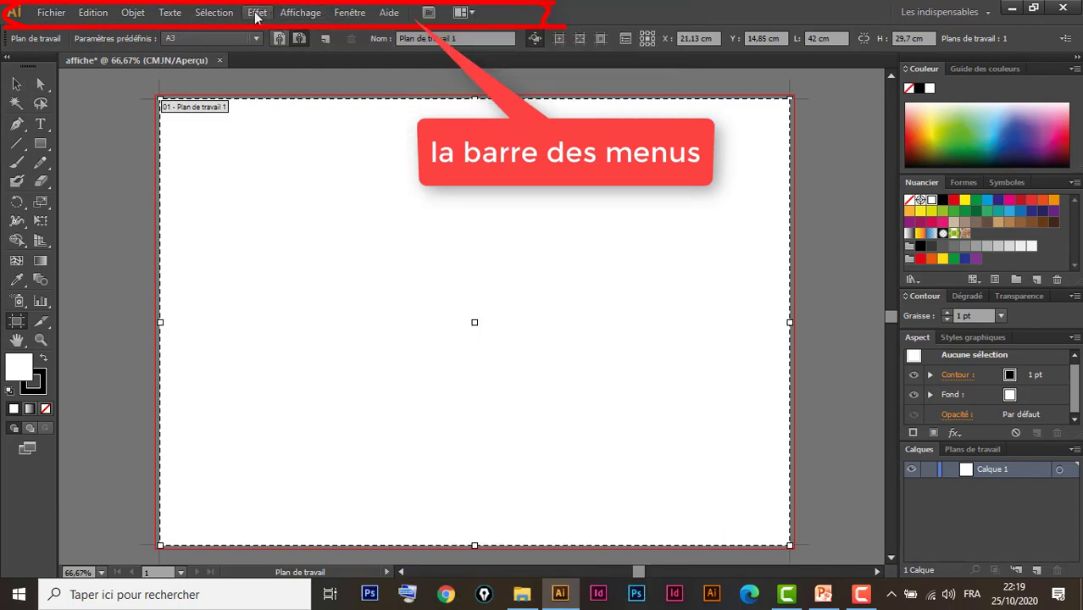
pyautogui.click(299, 12)
pyautogui.click(299, 13)
pyautogui.click(346, 13)
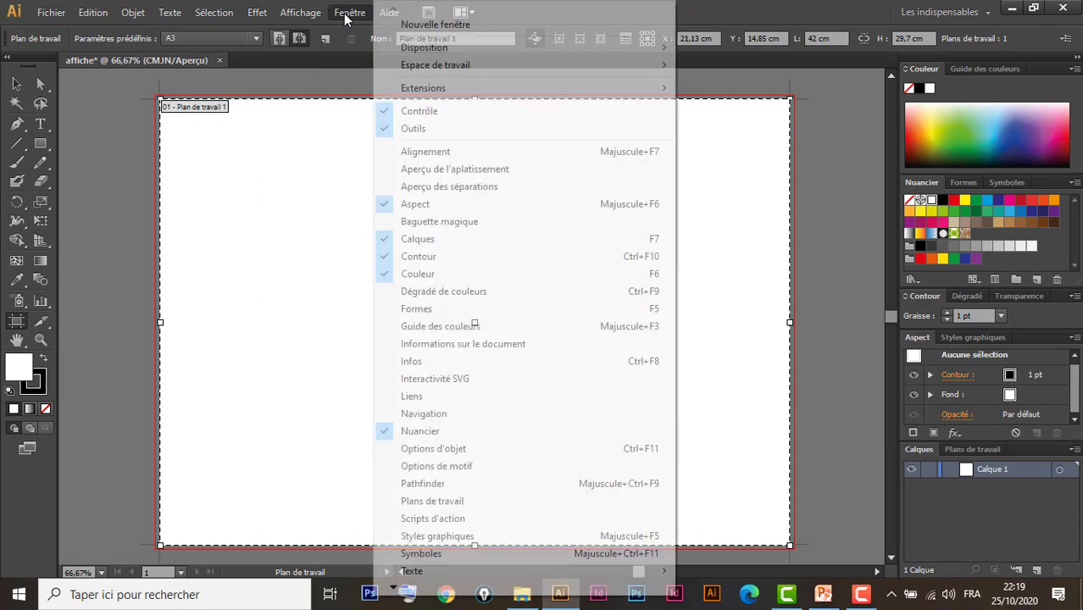
pyautogui.press('Escape')
pyautogui.press('Escape')
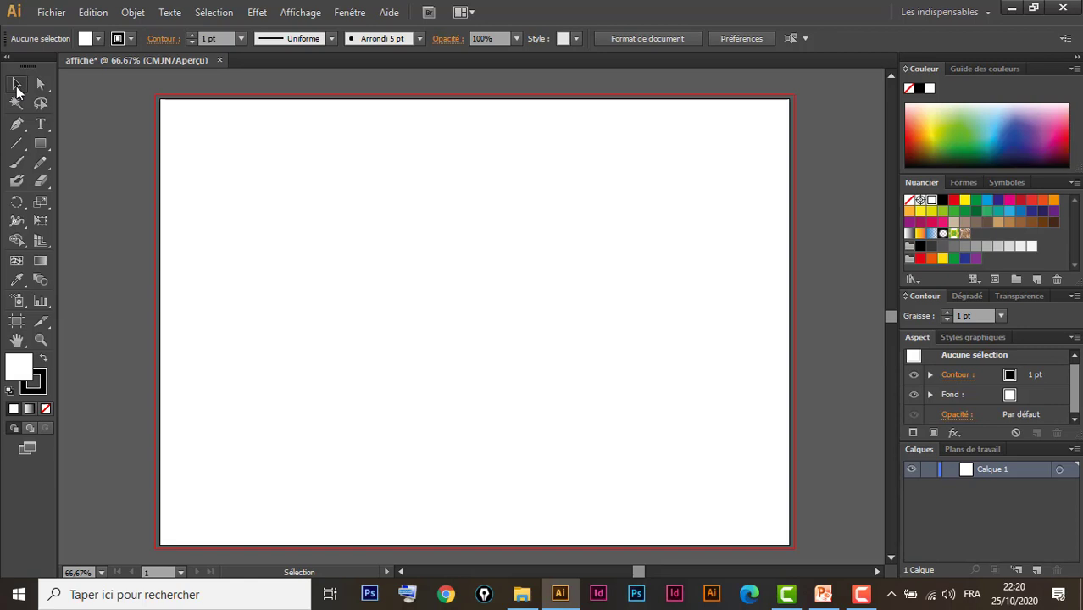
pyautogui.click(41, 125)
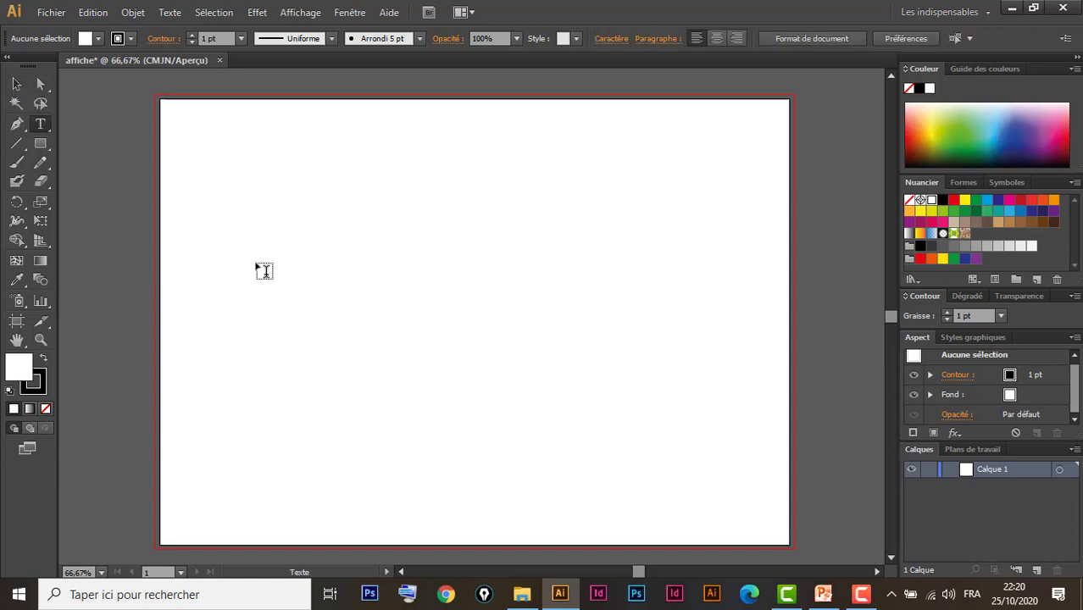
pyautogui.click(281, 214)
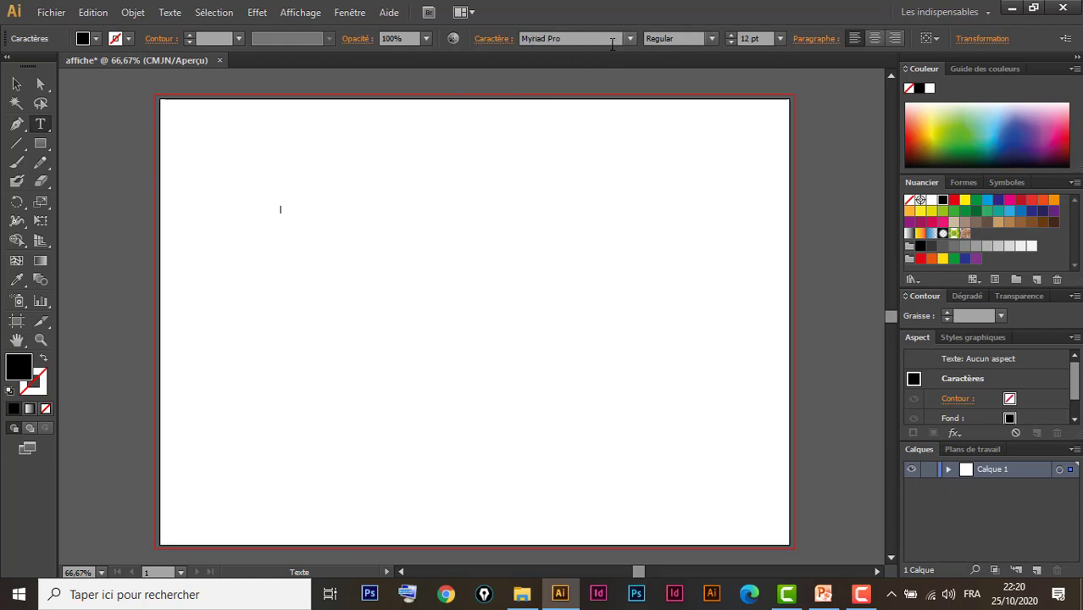
pyautogui.click(17, 86)
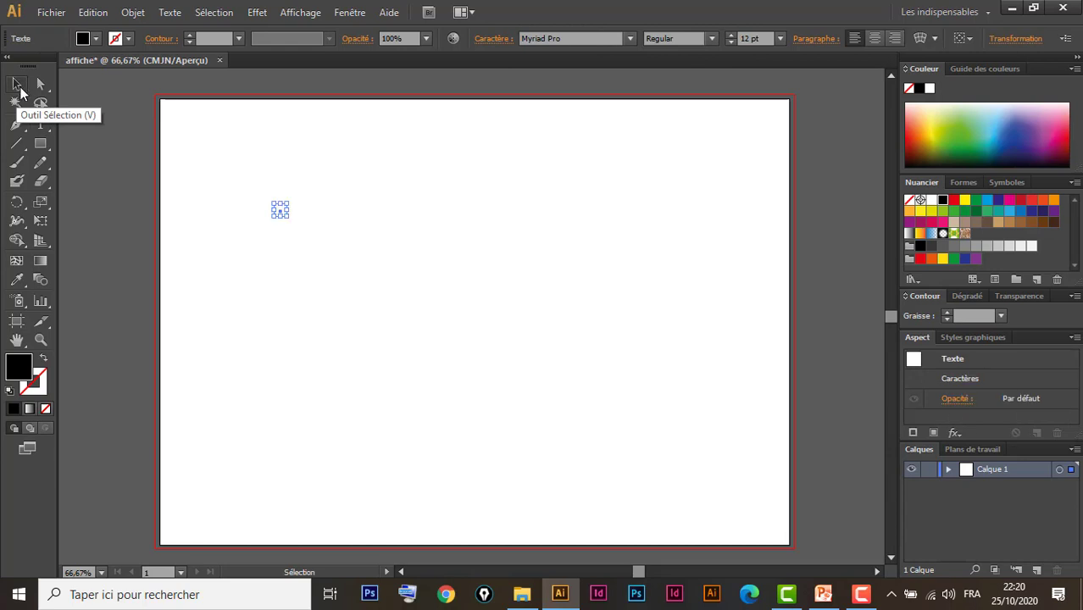
pyautogui.press('Delete')
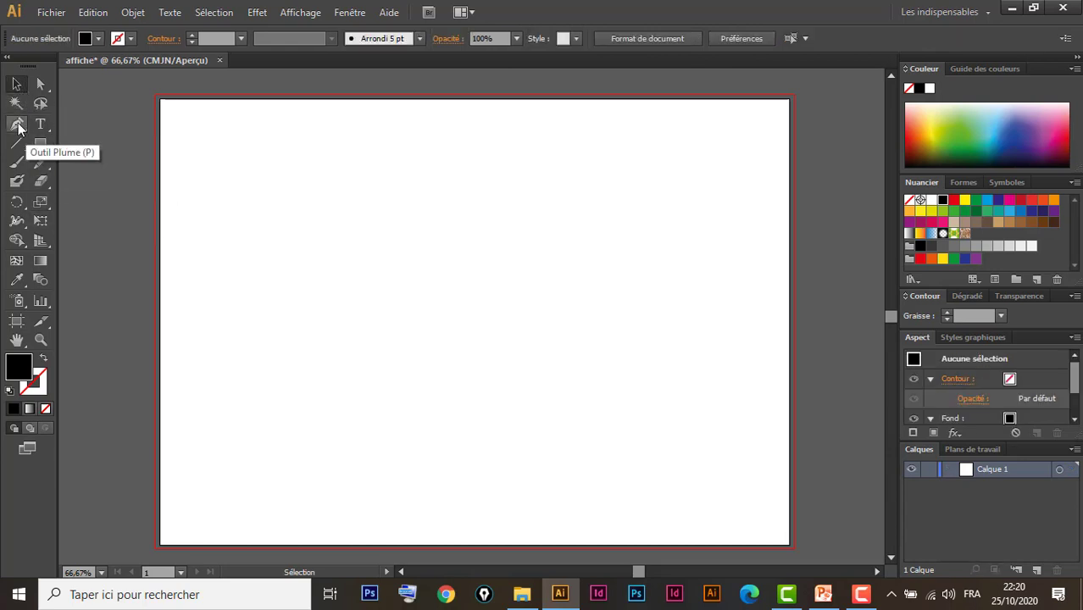
# Draw a closed black five-sided polygon point by point in the artboard's upper middle.
pyautogui.click(17, 125)
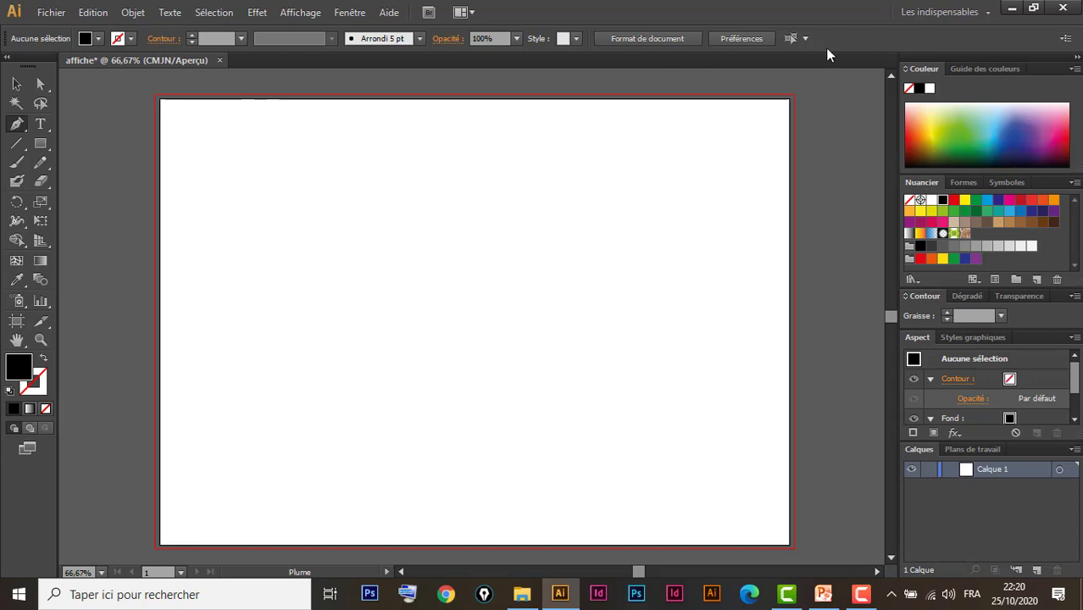
pyautogui.click(325, 215)
pyautogui.click(619, 238)
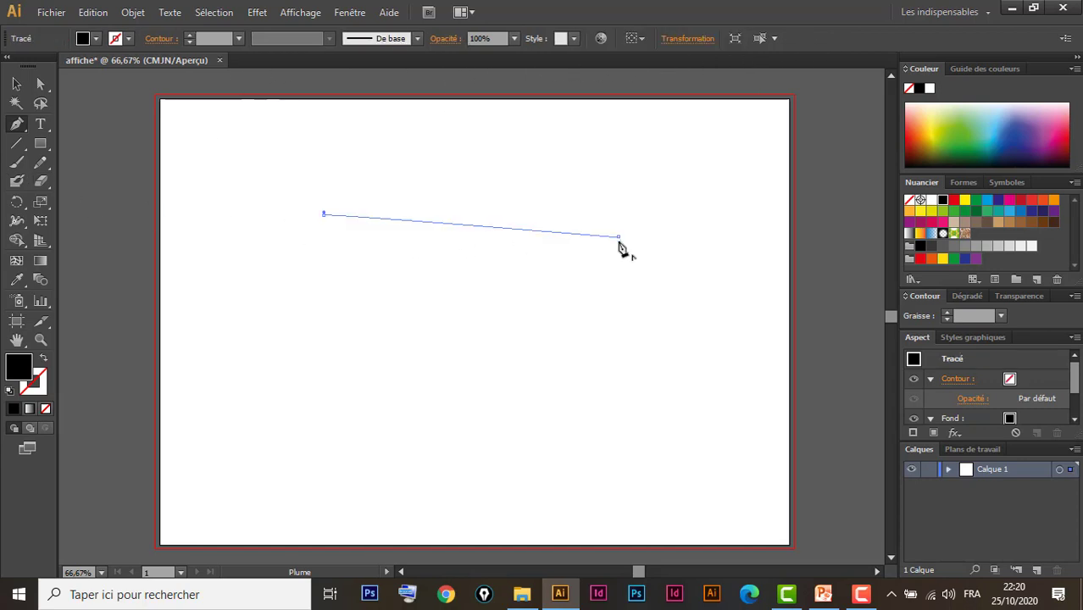
pyautogui.click(634, 376)
pyautogui.click(347, 419)
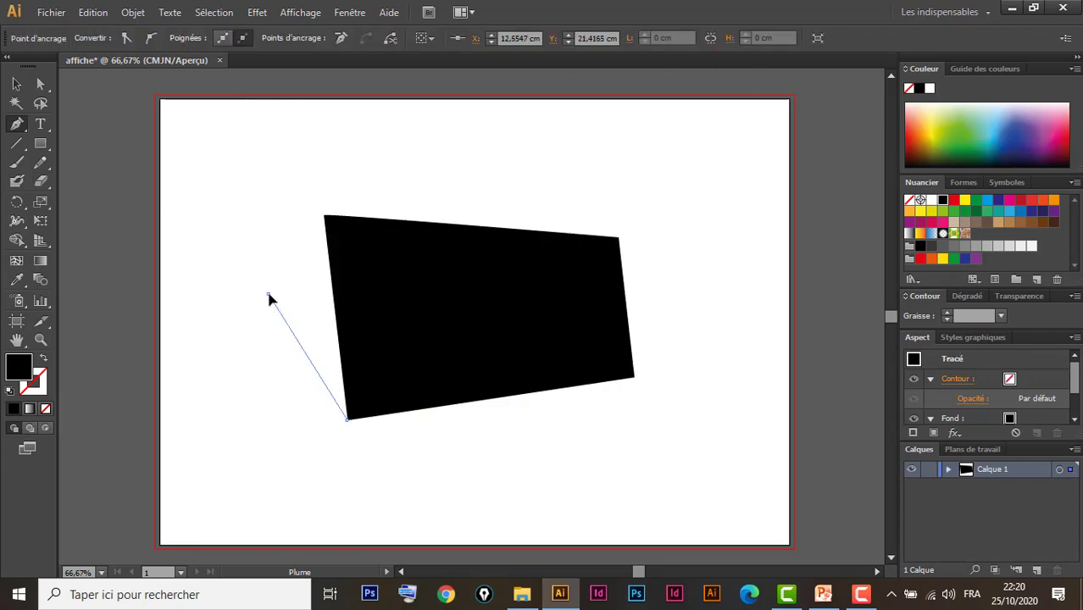
pyautogui.click(270, 295)
pyautogui.click(16, 84)
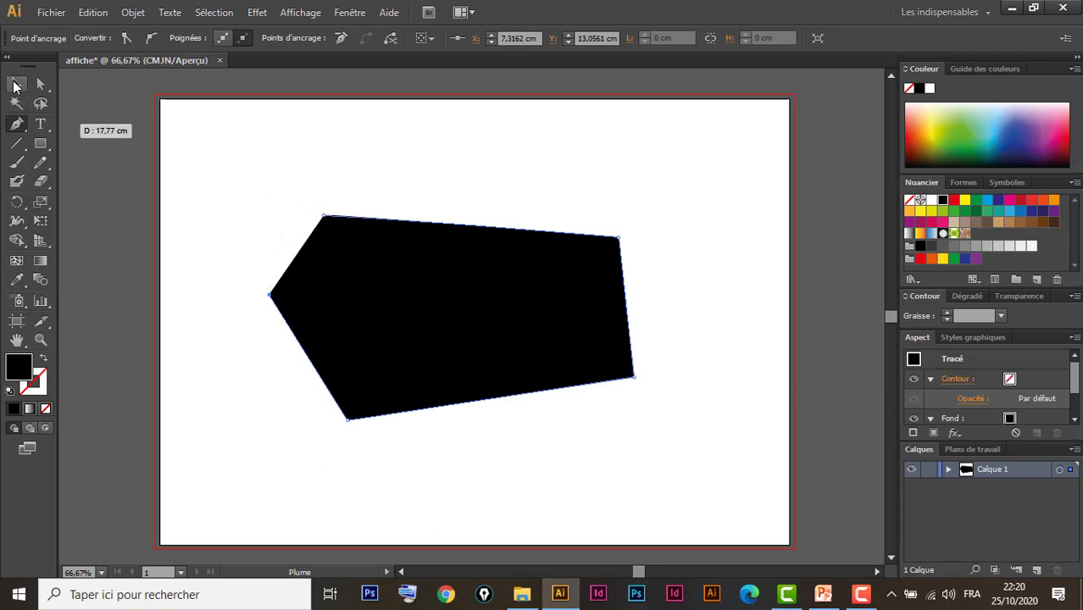
# Delete the pentagon and float the Formes, Nuancier and Symboles panels out of the dock.
pyautogui.click(496, 345)
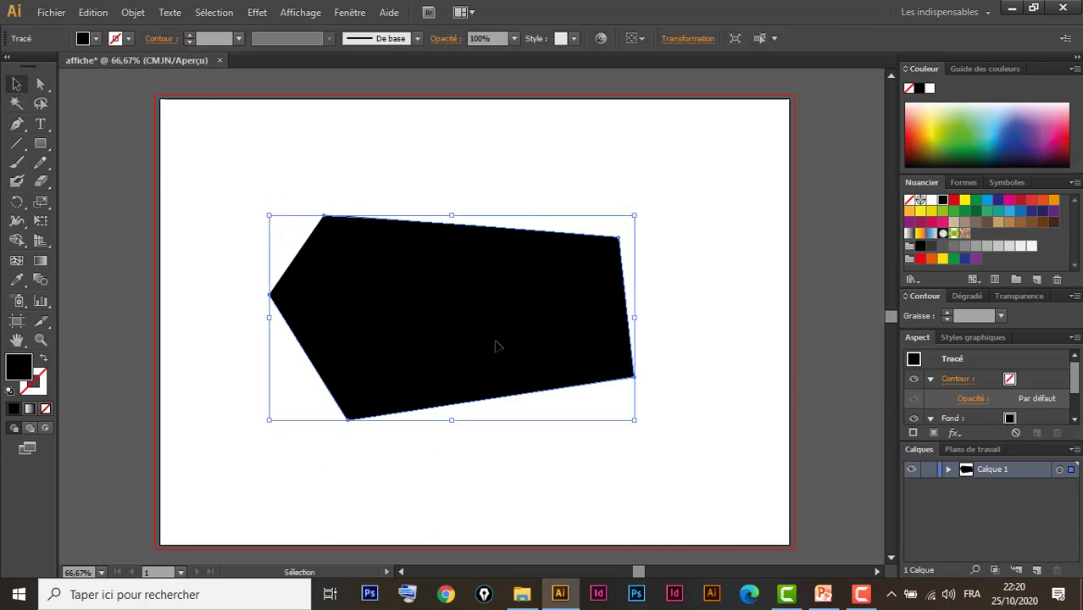
pyautogui.press('Delete')
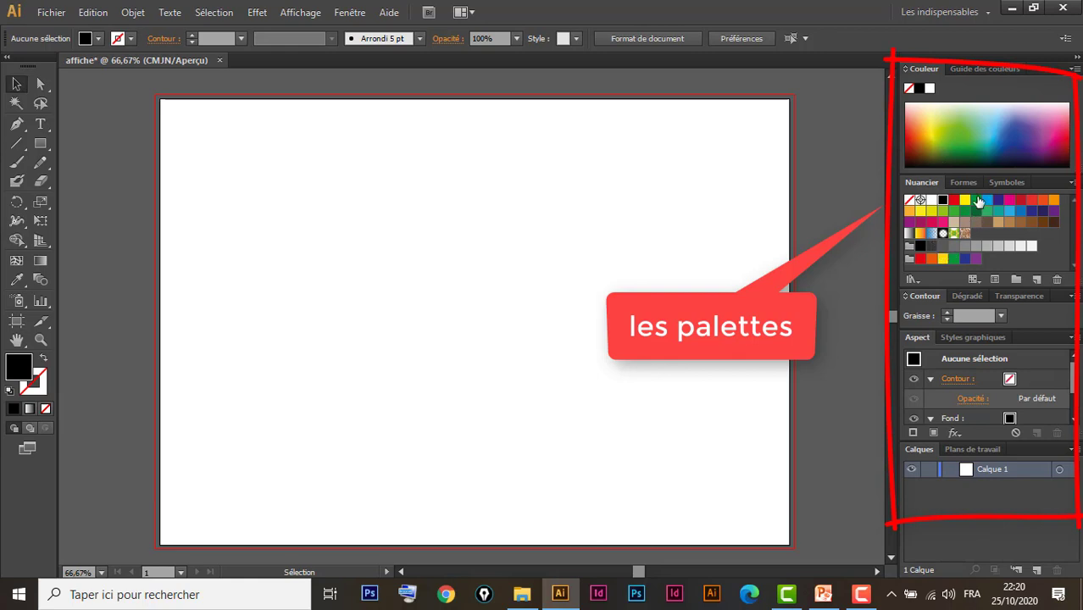
pyautogui.moveTo(964, 183); pyautogui.dragTo(479, 175)
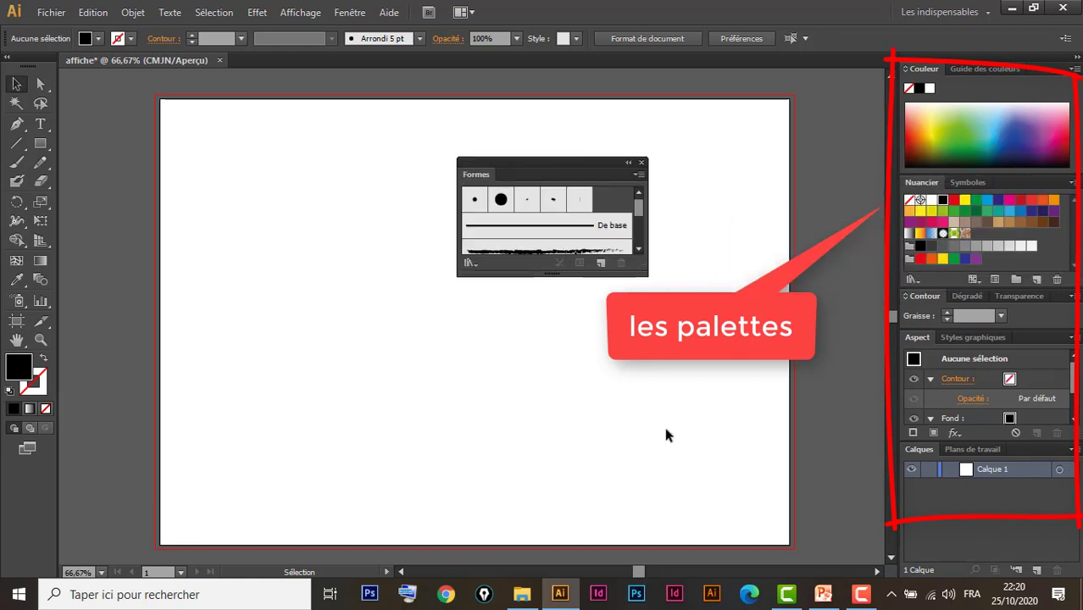
pyautogui.moveTo(922, 183); pyautogui.dragTo(432, 372)
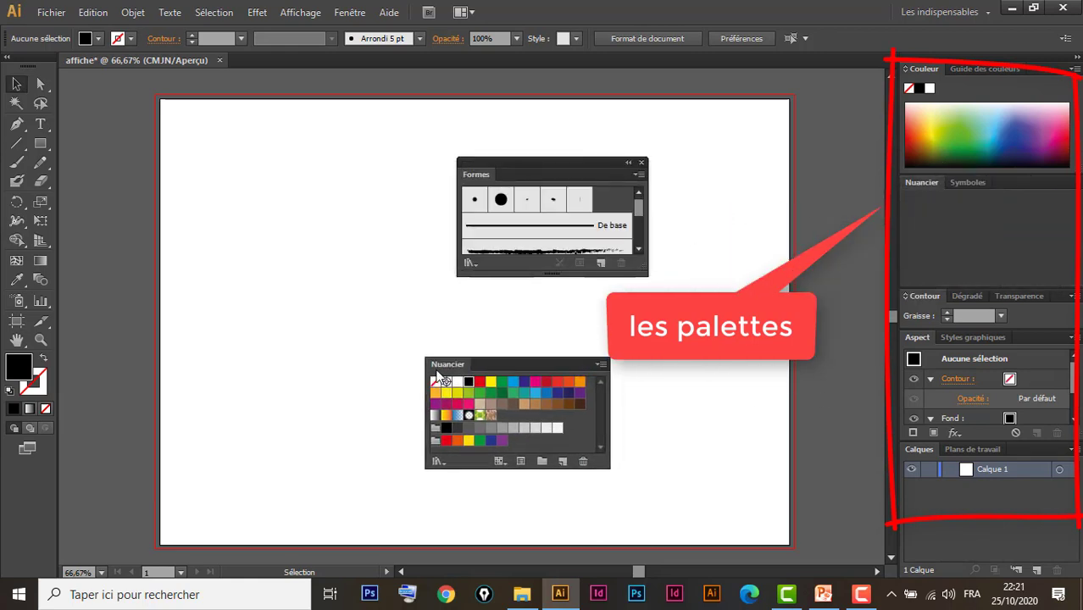
pyautogui.moveTo(922, 182)
pyautogui.mouseDown()
pyautogui.moveTo(648, 348)
pyautogui.moveTo(996, 220)
pyautogui.mouseUp()
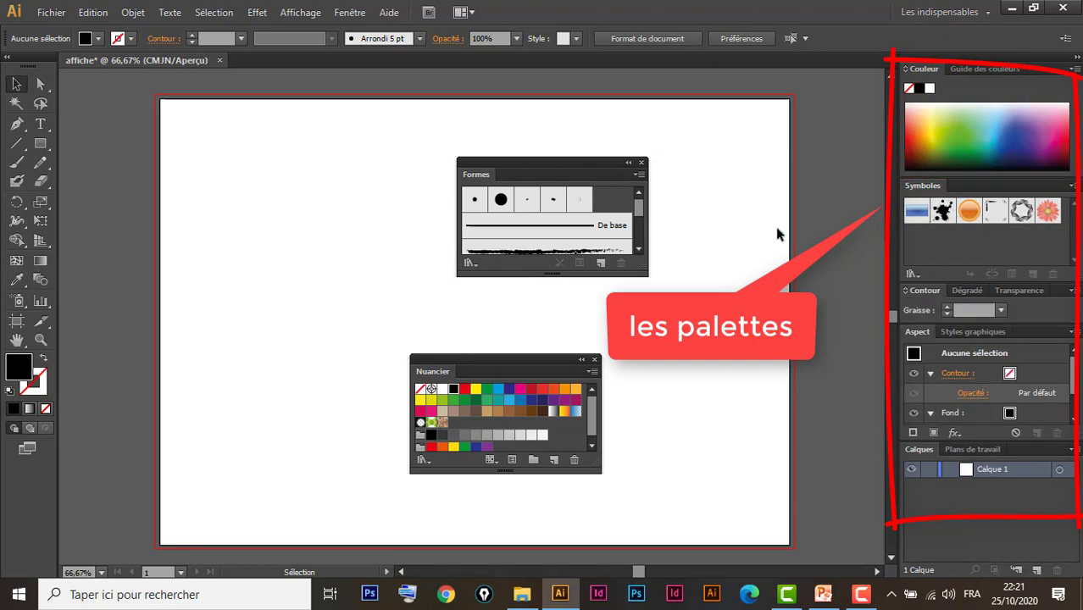
# Move Formes aside, redock Nuancier, then float the Nuancier panel again and close it.
pyautogui.moveTo(539, 163)
pyautogui.mouseDown()
pyautogui.moveTo(869, 297)
pyautogui.moveTo(989, 208)
pyautogui.moveTo(984, 190)
pyautogui.mouseUp()
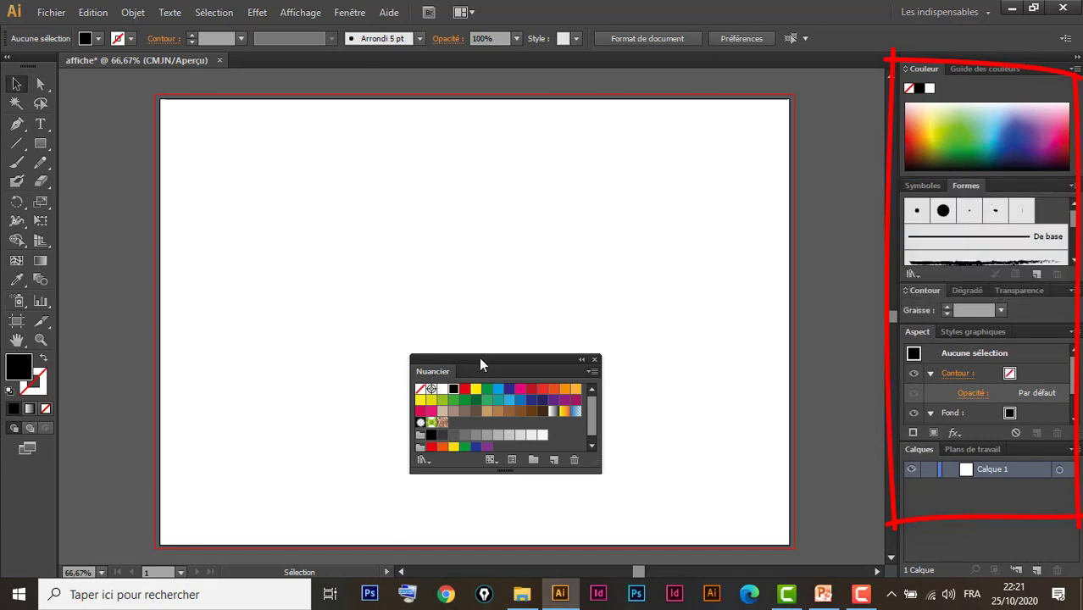
pyautogui.moveTo(479, 357)
pyautogui.mouseDown()
pyautogui.moveTo(975, 189)
pyautogui.moveTo(919, 186)
pyautogui.mouseUp()
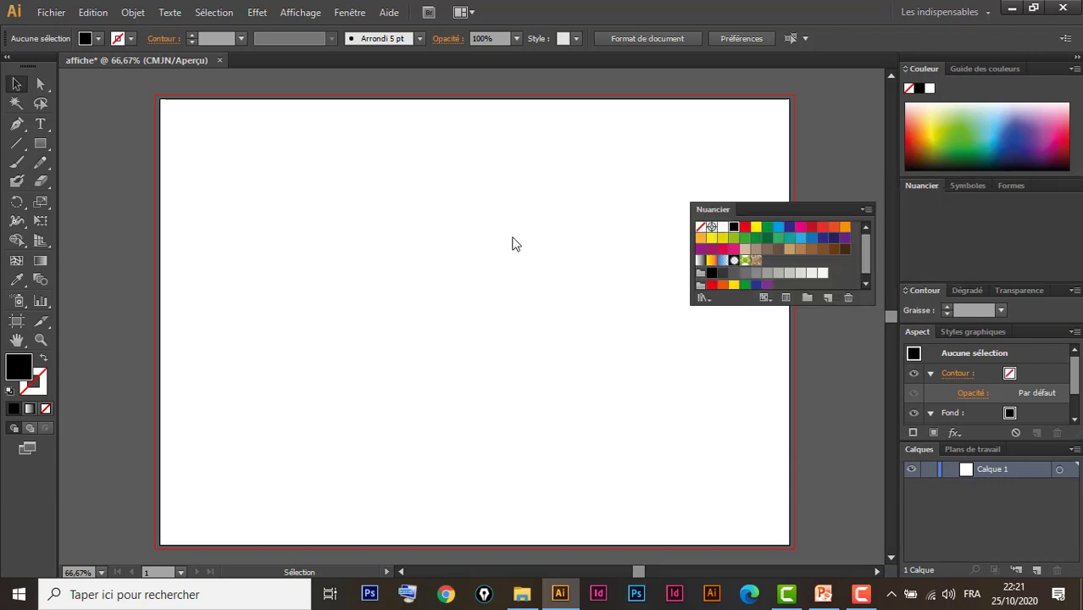
pyautogui.moveTo(919, 187); pyautogui.dragTo(298, 250)
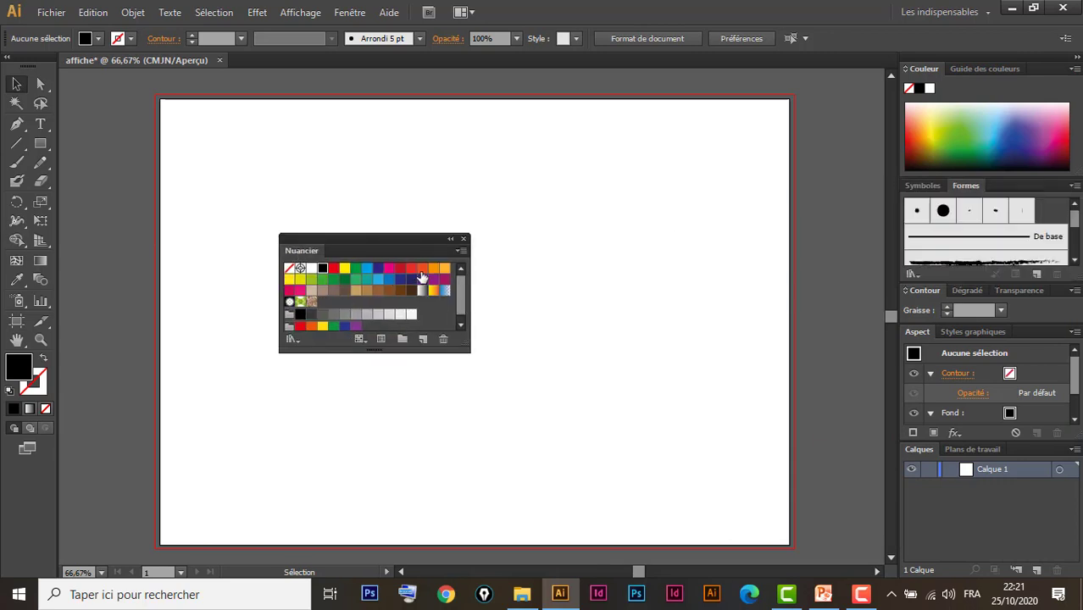
pyautogui.click(463, 239)
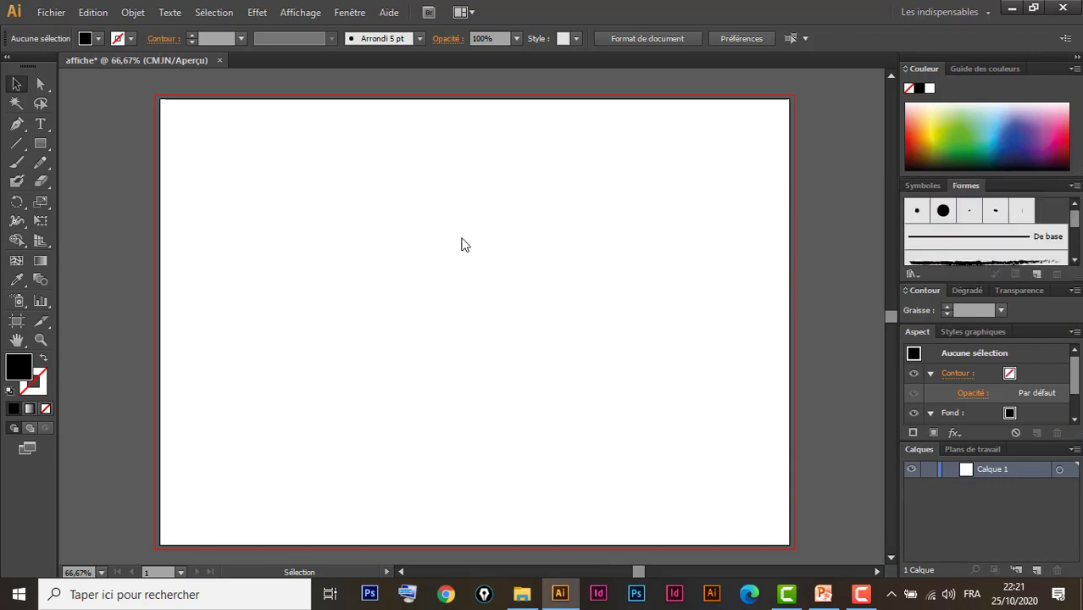
# Reopen the Nuancier panel from Fenêtre, dock it beside Symboles and Formes, then close it.
pyautogui.click(351, 14)
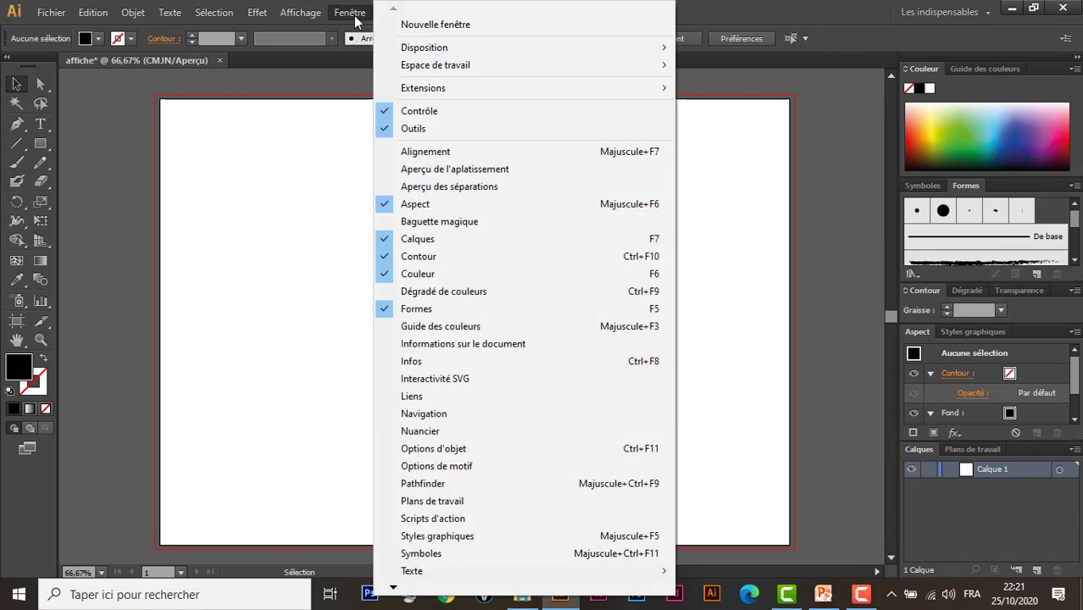
pyautogui.click(441, 432)
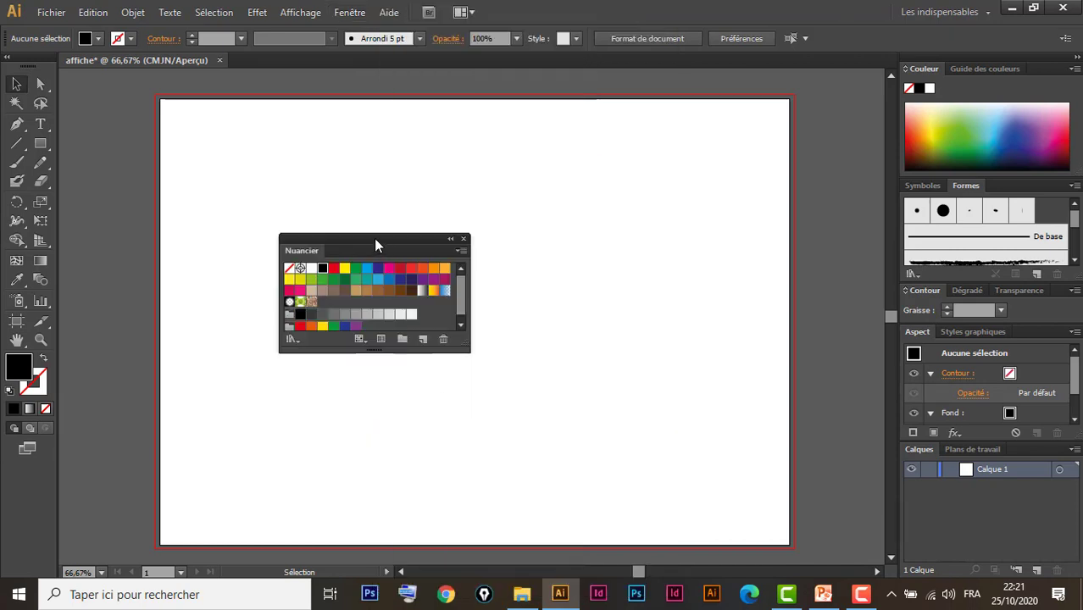
pyautogui.moveTo(375, 245)
pyautogui.mouseDown()
pyautogui.moveTo(983, 185)
pyautogui.moveTo(528, 265)
pyautogui.mouseUp()
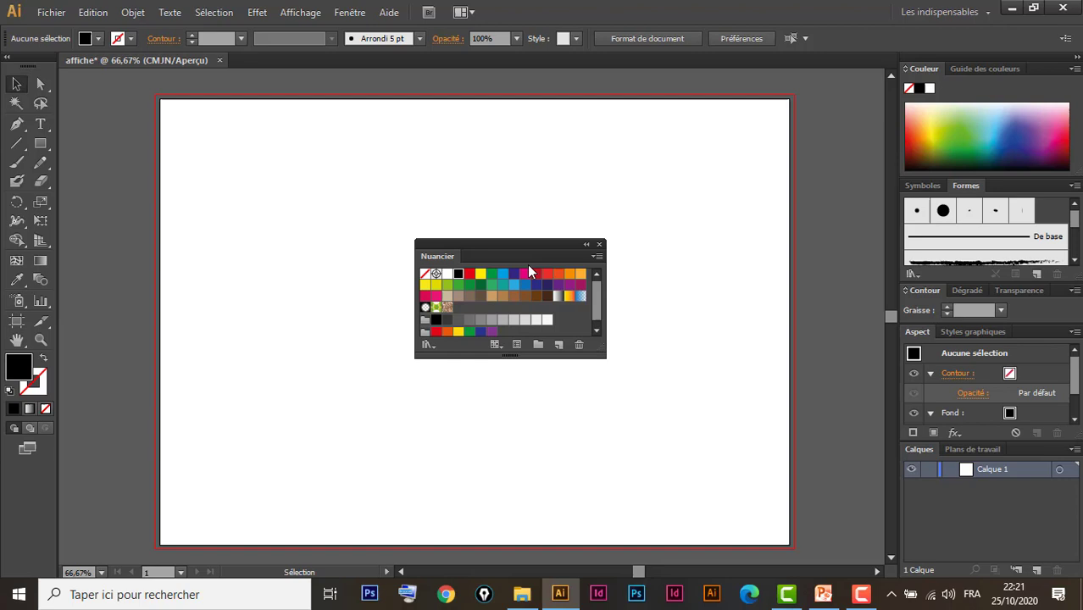
pyautogui.click(599, 246)
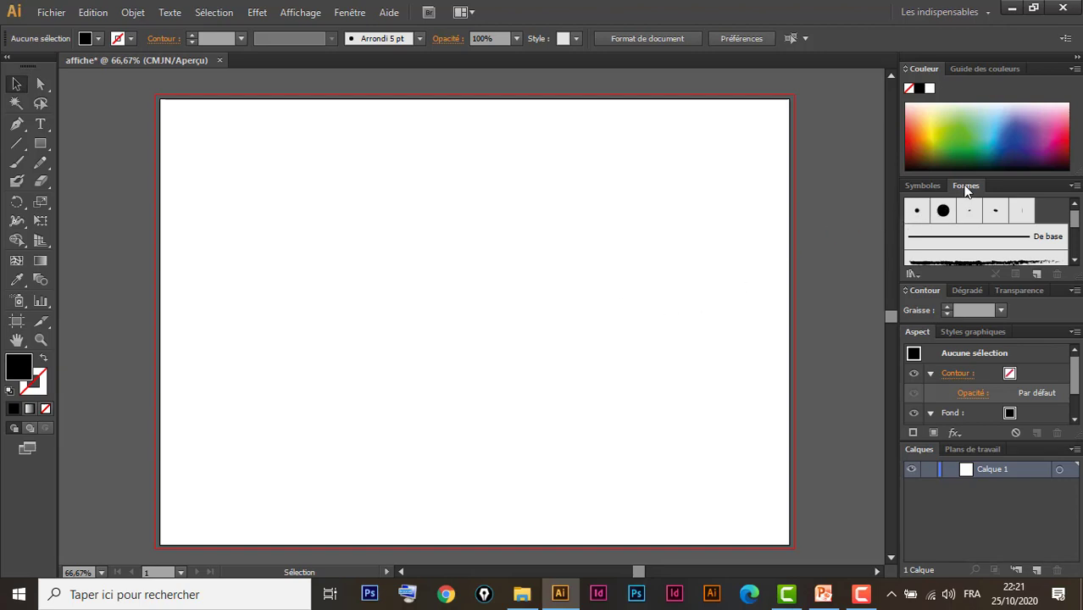
# Float the Formes and Symboles panels out and close each of them.
pyautogui.moveTo(966, 186); pyautogui.dragTo(753, 218)
pyautogui.moveTo(556, 248); pyautogui.dragTo(476, 268)
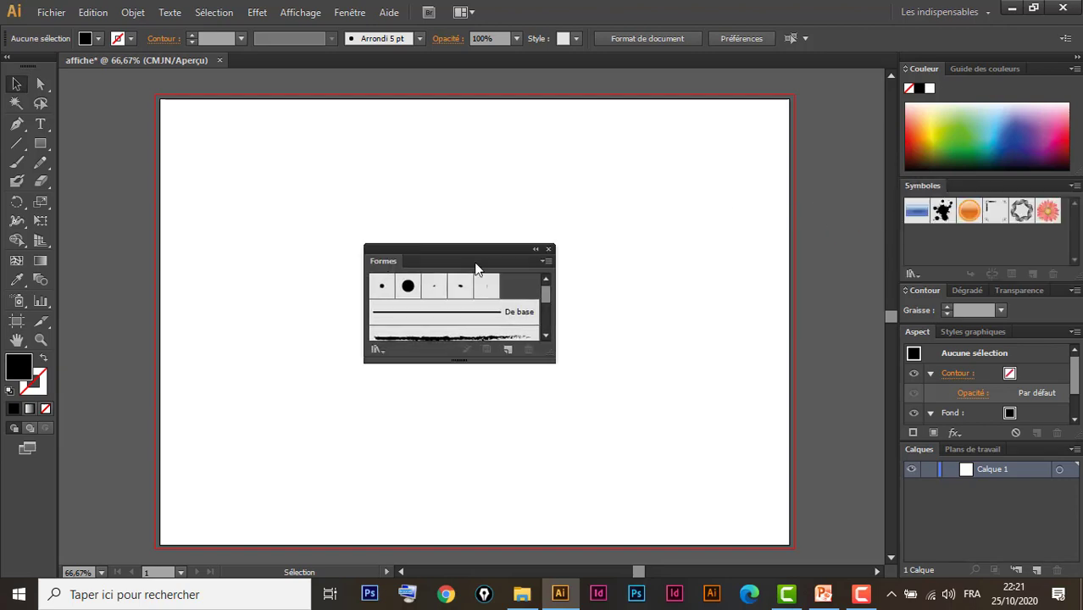
pyautogui.click(550, 250)
pyautogui.moveTo(924, 186); pyautogui.dragTo(498, 293)
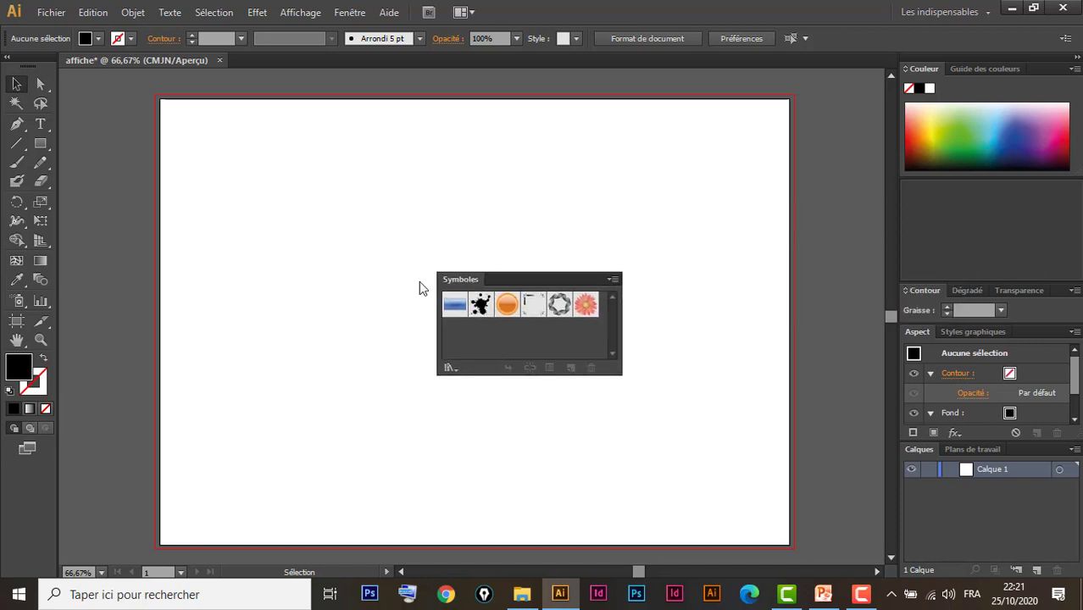
pyautogui.click(539, 268)
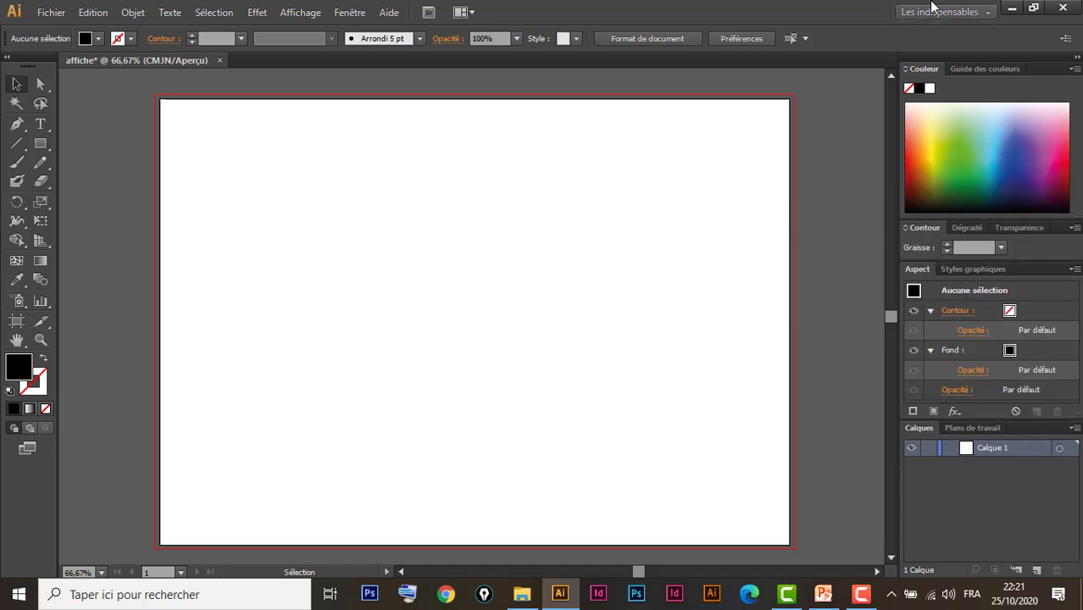
# Reopen the Nuancier swatches panel from Fenêtre and close it again.
pyautogui.click(350, 13)
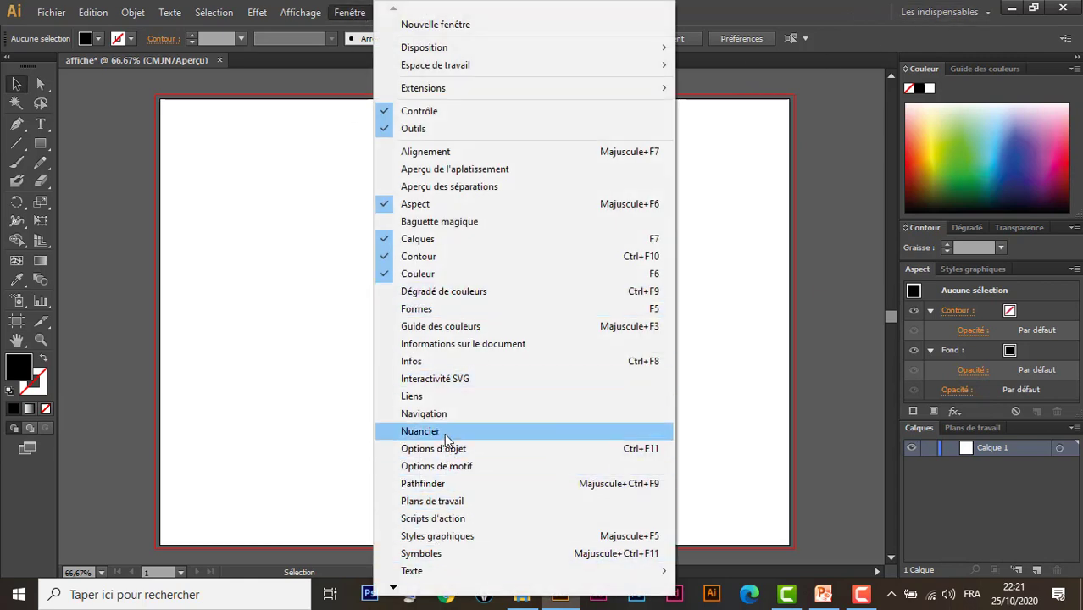
pyautogui.click(444, 431)
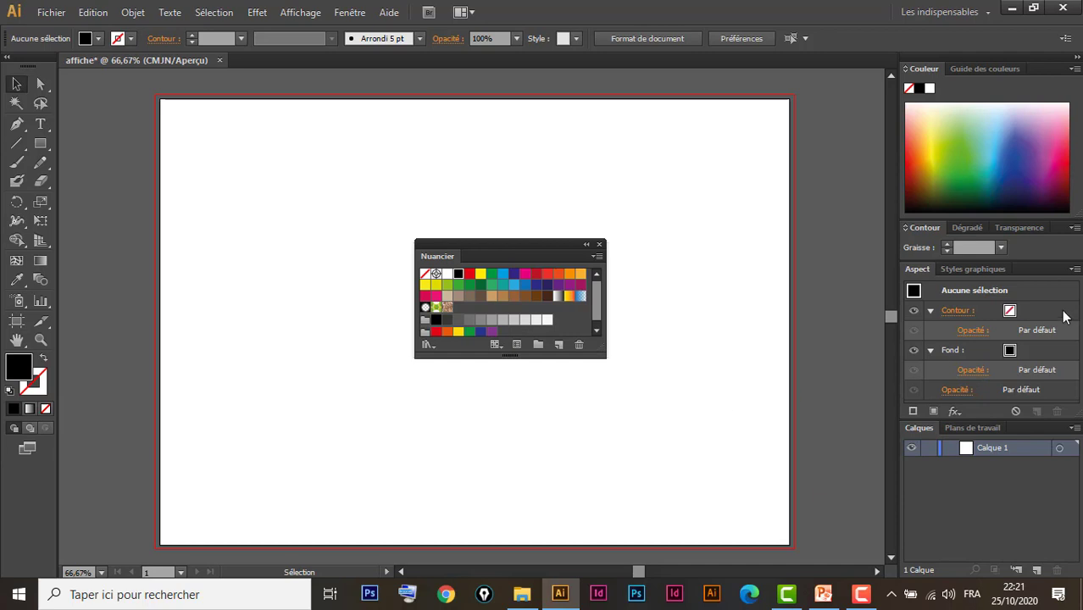
pyautogui.click(600, 245)
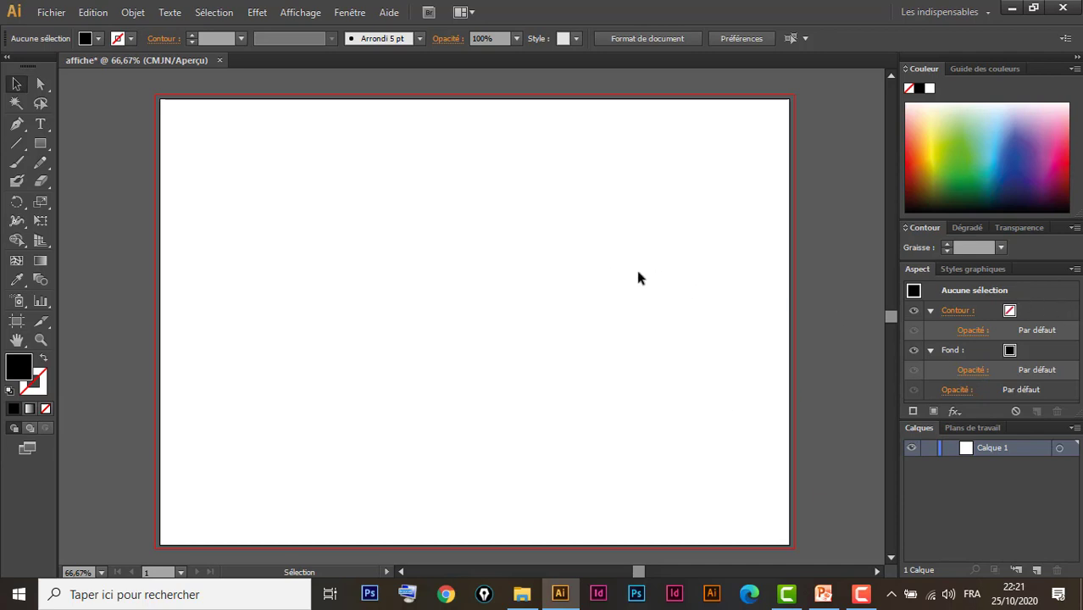
pyautogui.click(945, 12)
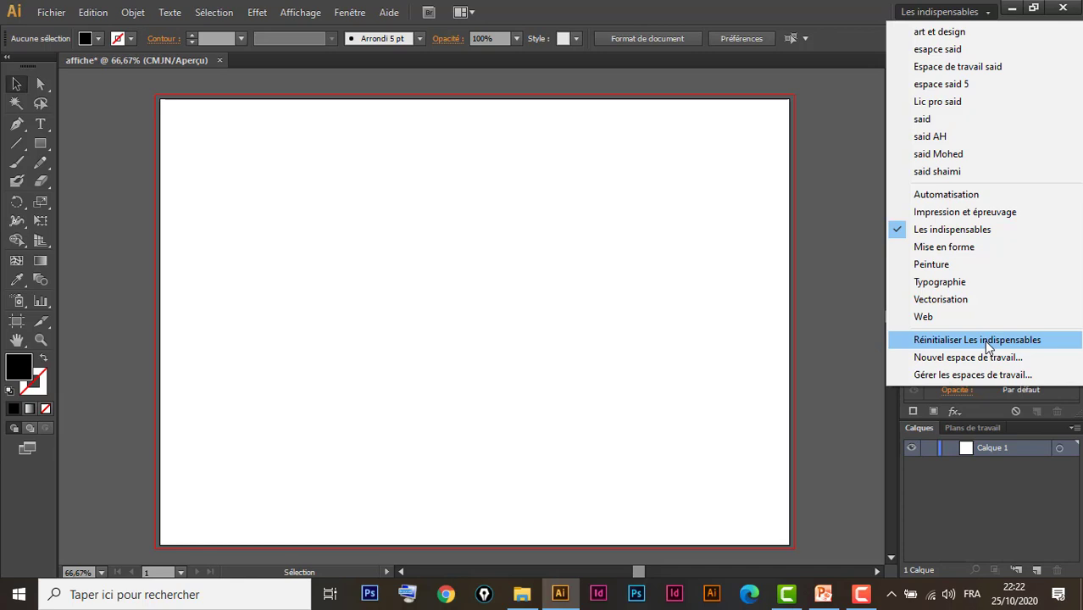
# Reset the Les indispensables workspace and toggle the dock, leaving the panels expanded.
pyautogui.click(988, 341)
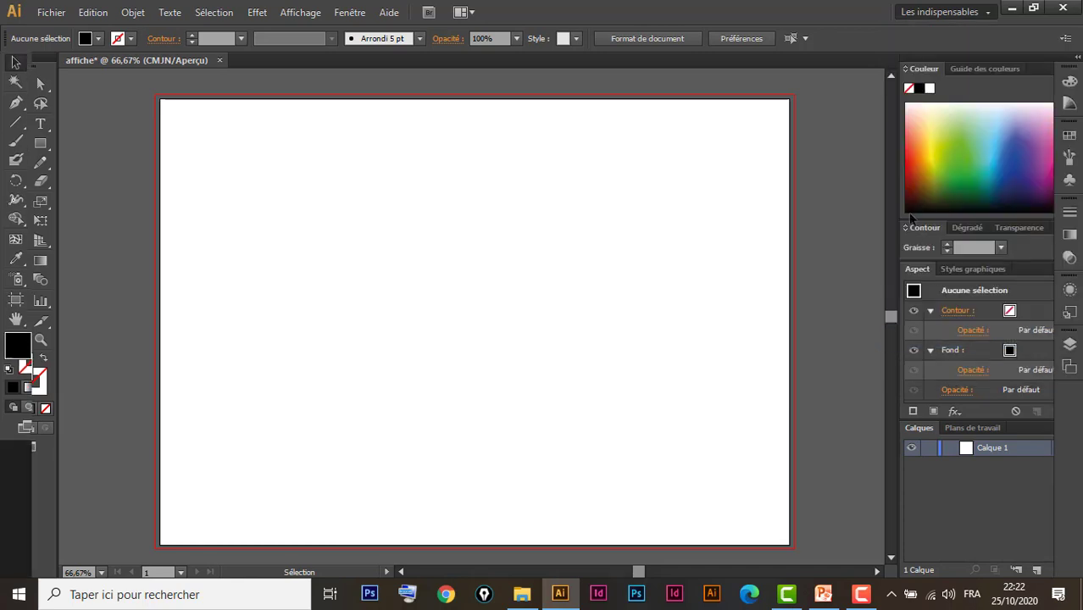
pyautogui.click(1077, 57)
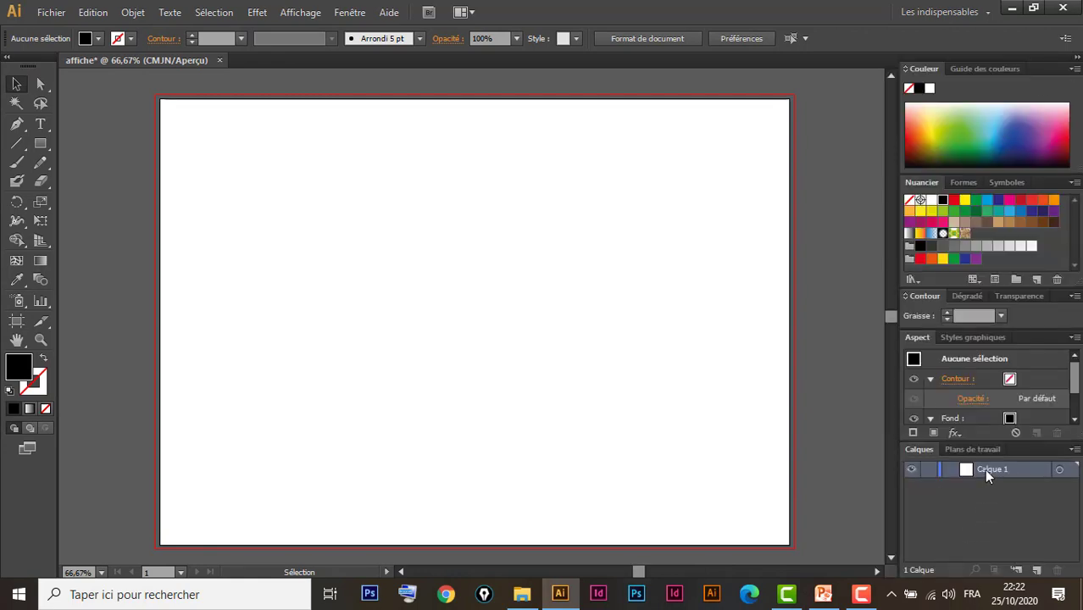
pyautogui.click(1076, 57)
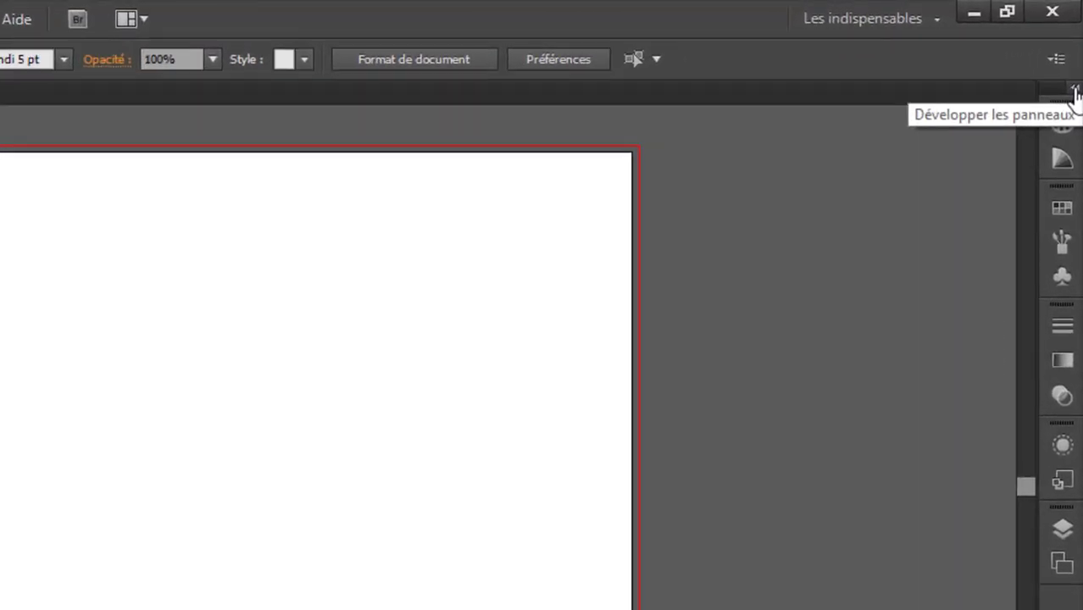
pyautogui.click(1077, 57)
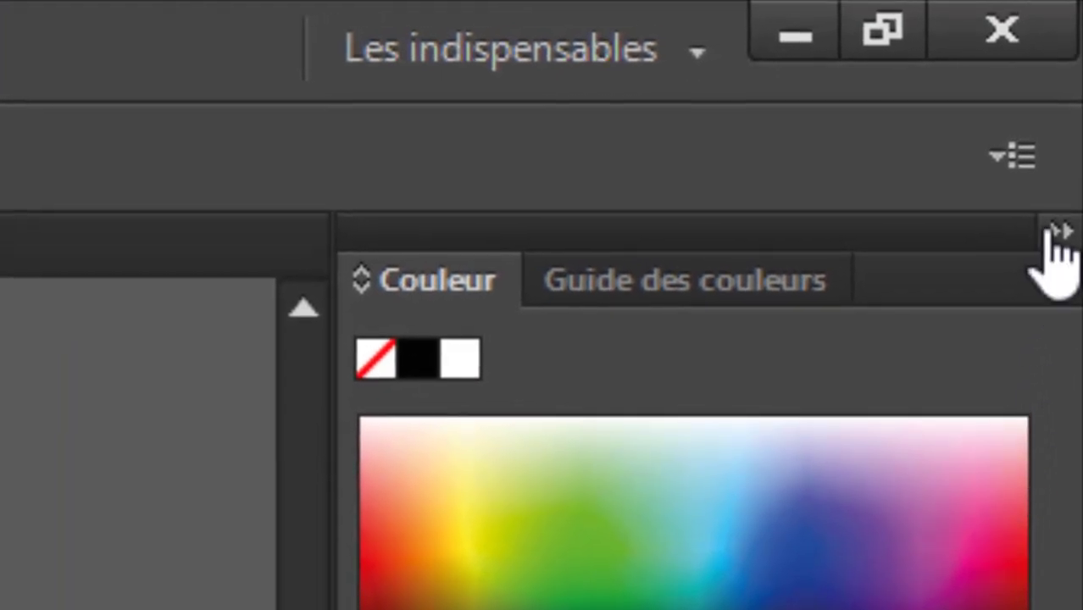
pyautogui.click(1062, 231)
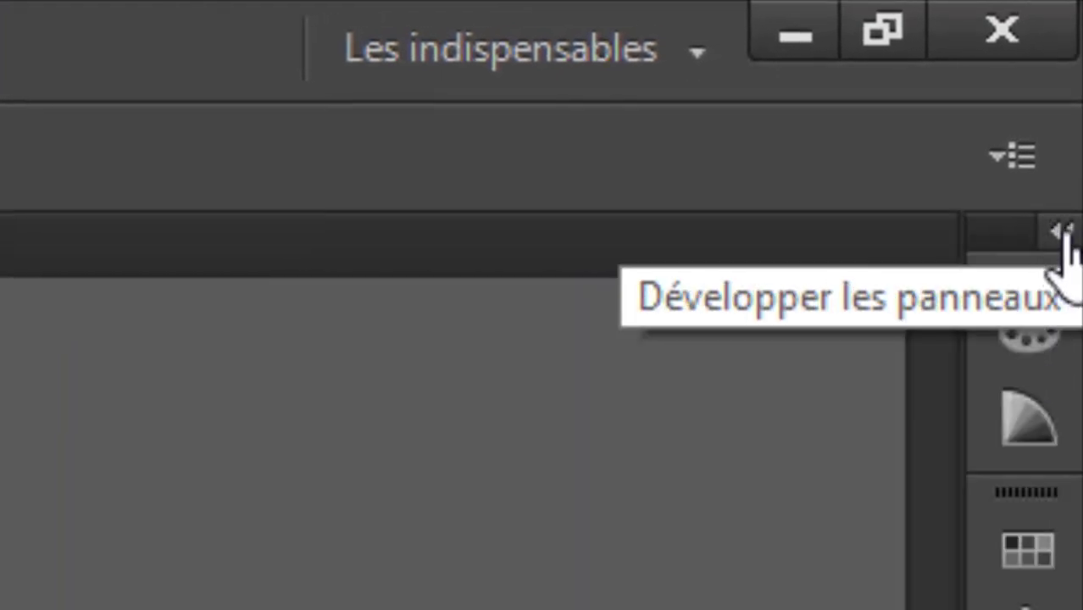
pyautogui.click(1062, 232)
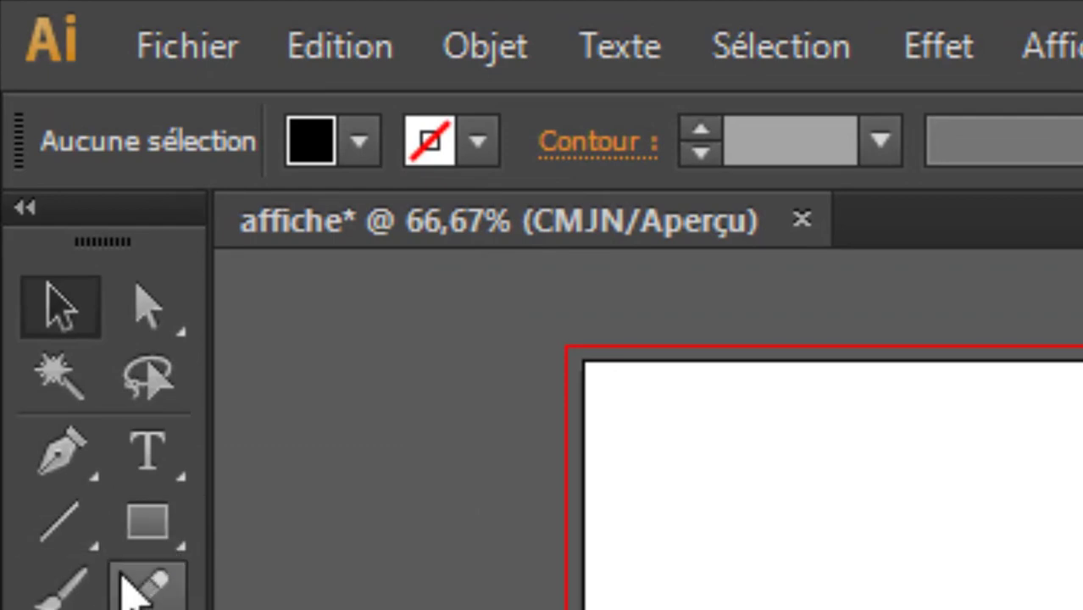
# Browse the Pen, Type and shape tool flyouts, then tear the shape tools off into a floating panel.
pyautogui.click(72, 472)
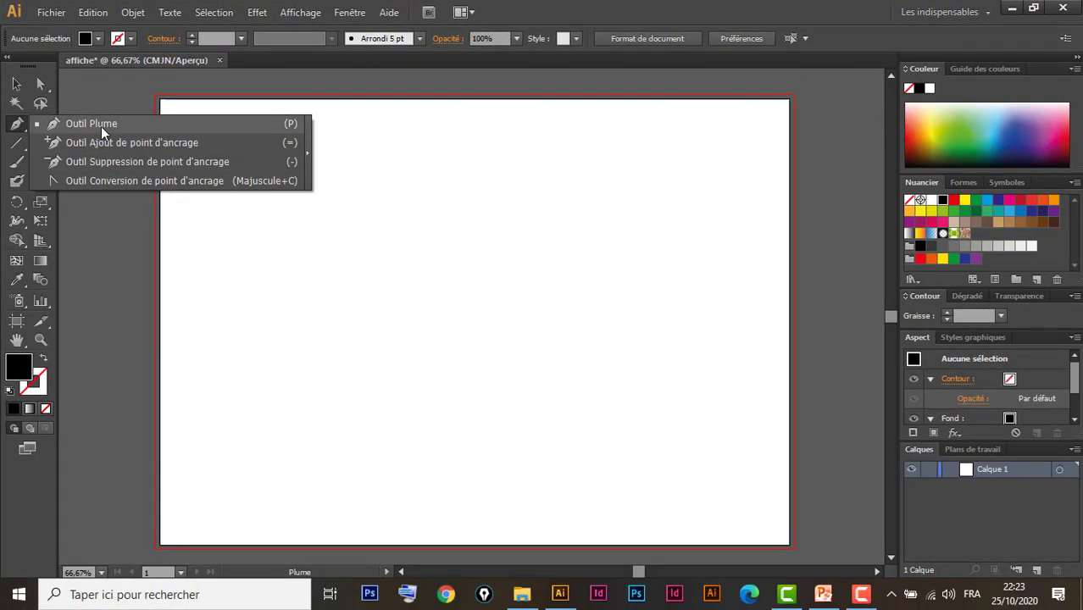
pyautogui.click(101, 126)
pyautogui.click(44, 124)
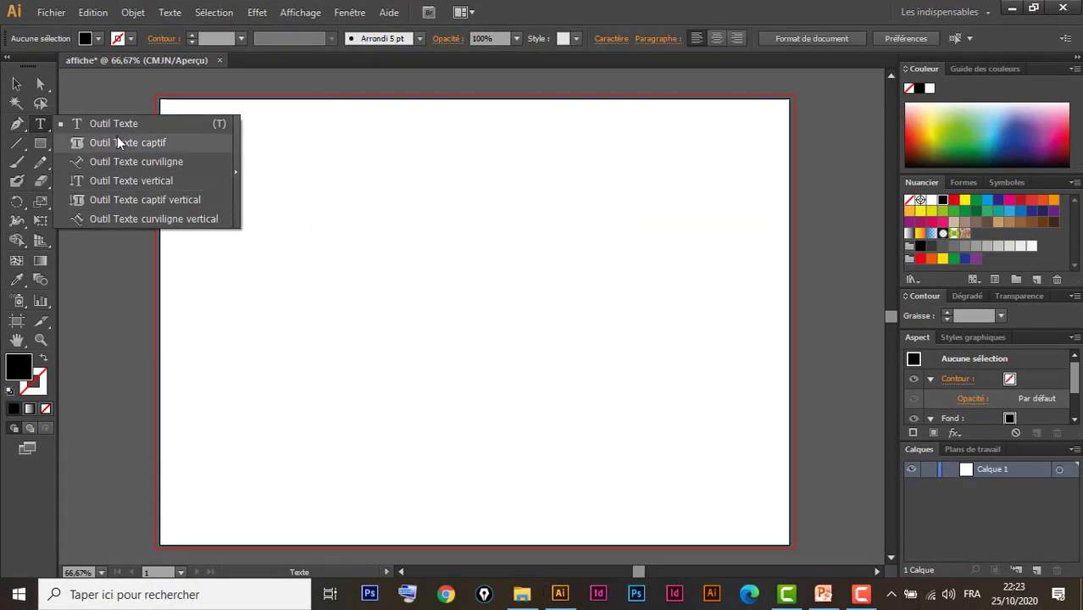
pyautogui.click(116, 129)
pyautogui.click(44, 149)
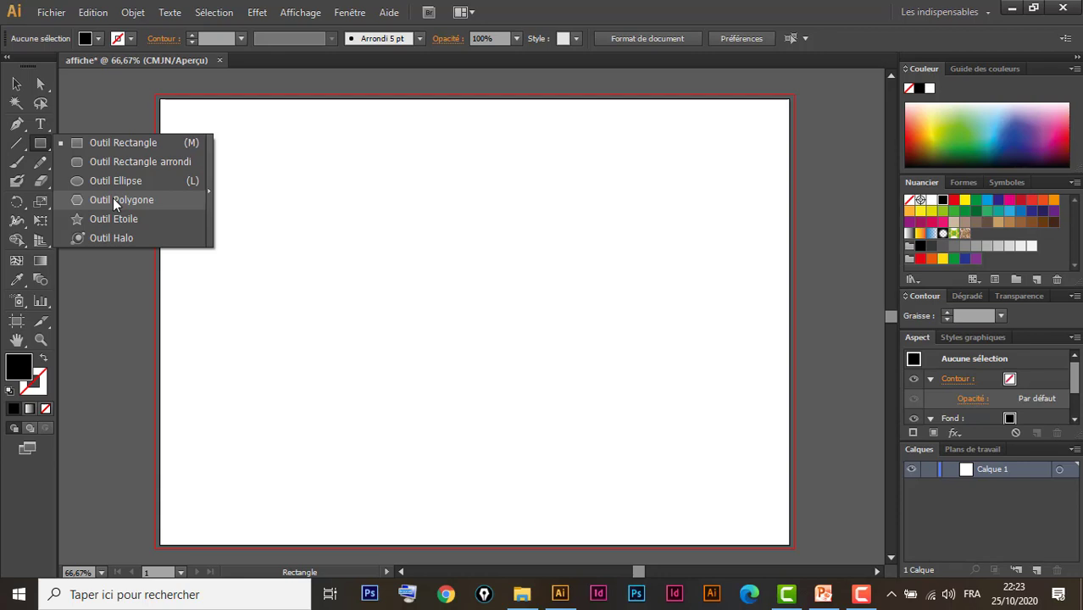
pyautogui.click(125, 143)
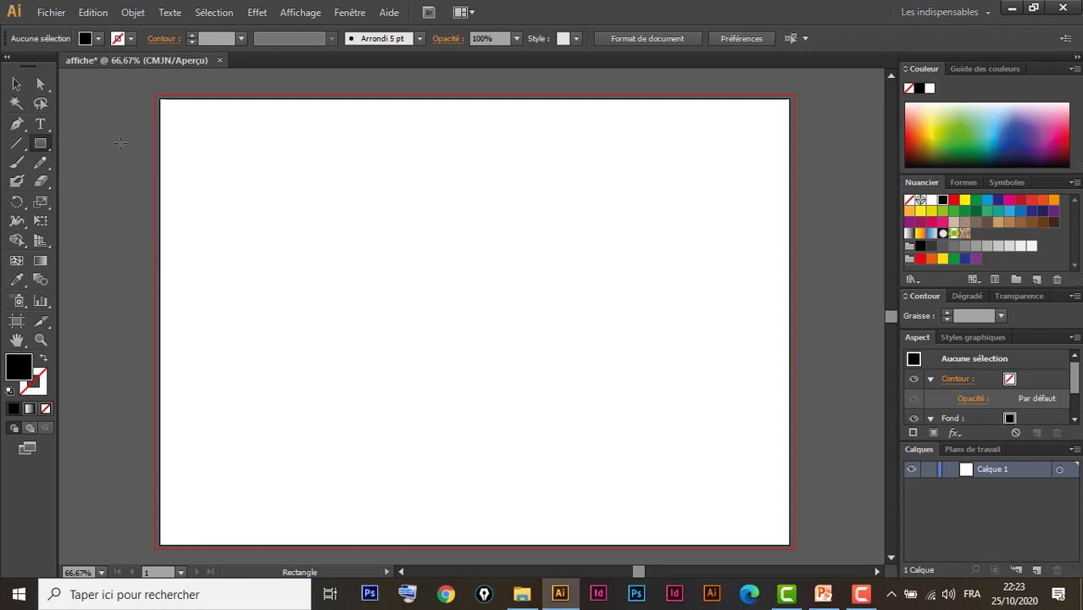
pyautogui.click(40, 149)
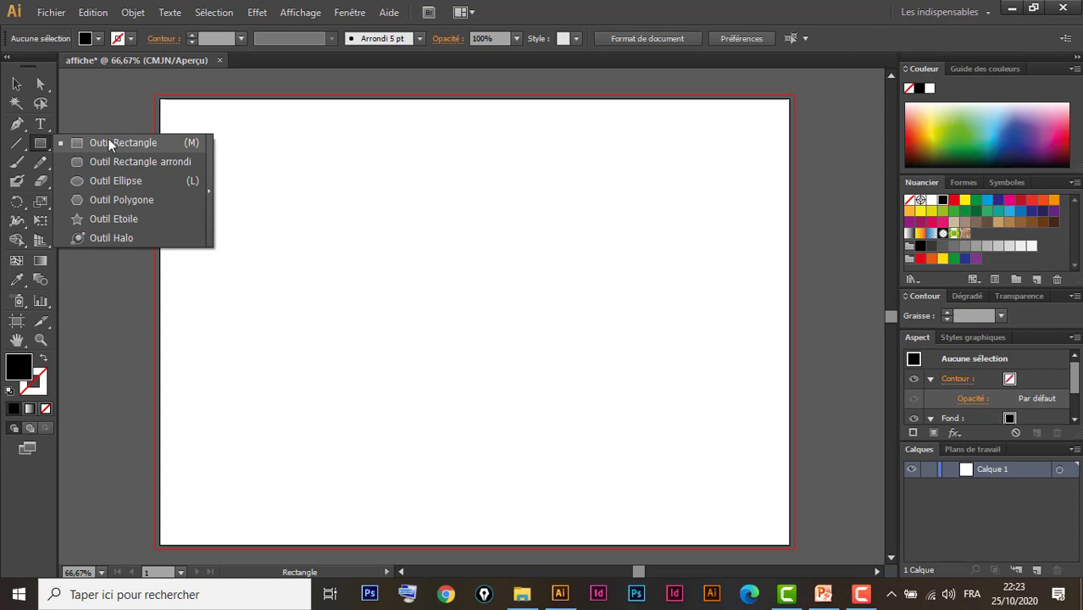
pyautogui.click(209, 195)
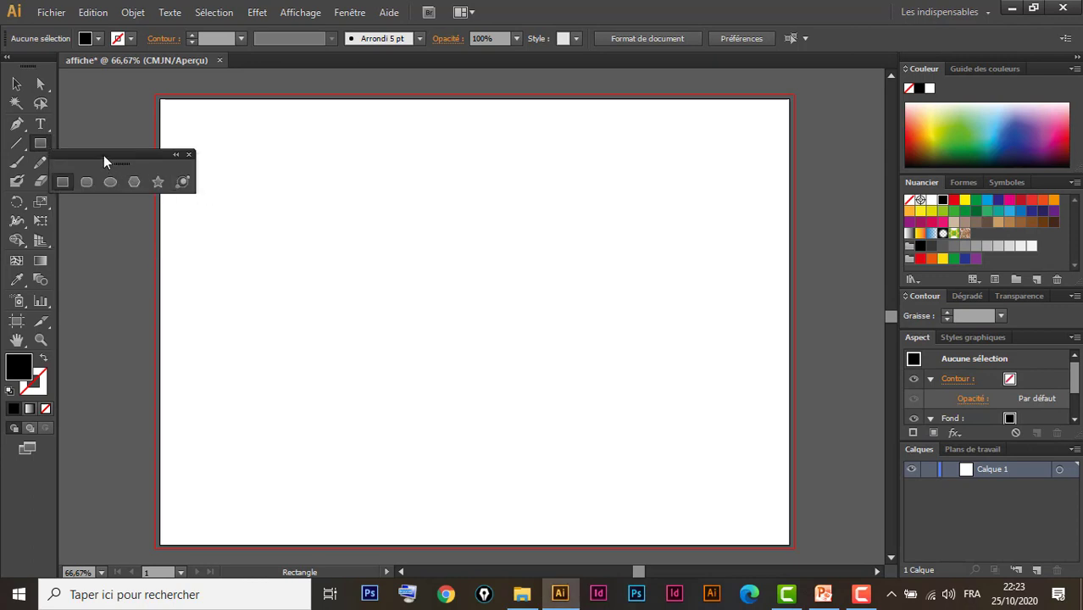
# Draw a green-filled rectangle near the artboard's top-left.
pyautogui.moveTo(104, 157)
pyautogui.mouseDown()
pyautogui.moveTo(229, 213)
pyautogui.moveTo(251, 114)
pyautogui.mouseUp()
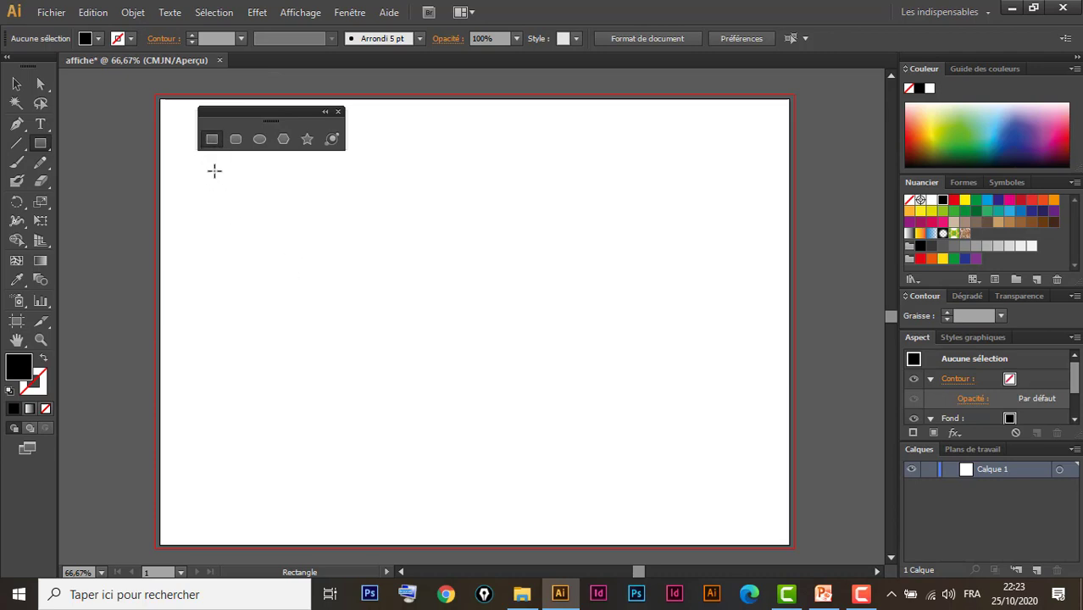
pyautogui.moveTo(206, 178); pyautogui.dragTo(329, 273)
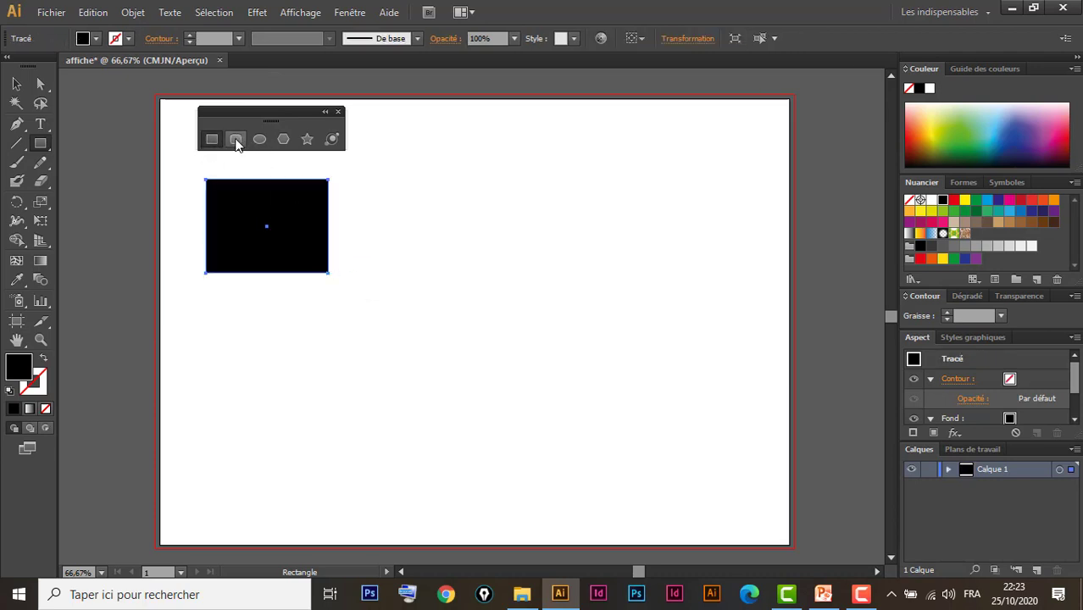
pyautogui.click(236, 140)
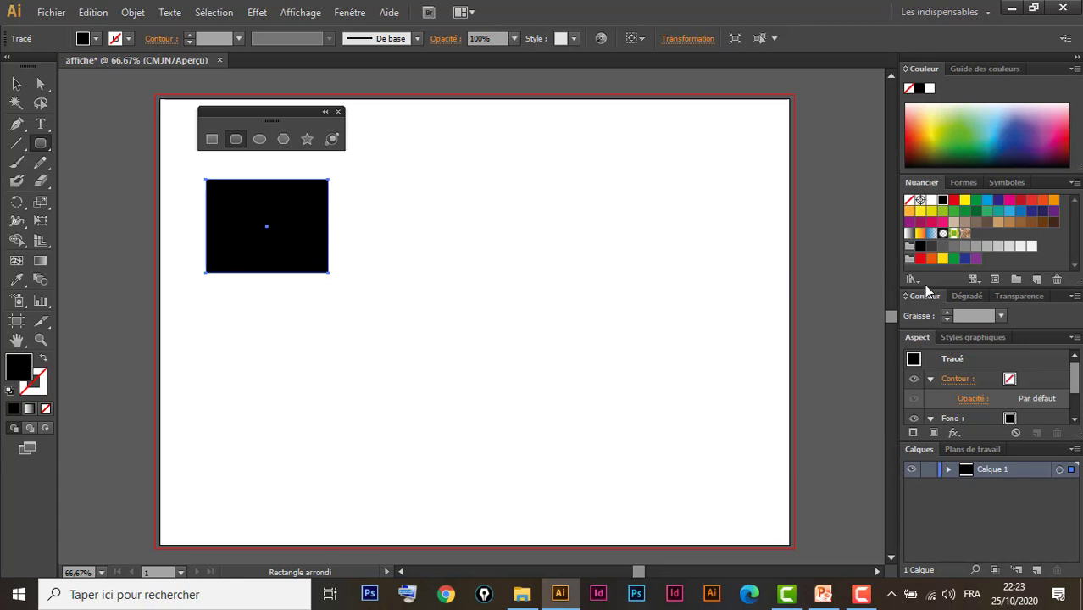
pyautogui.click(977, 200)
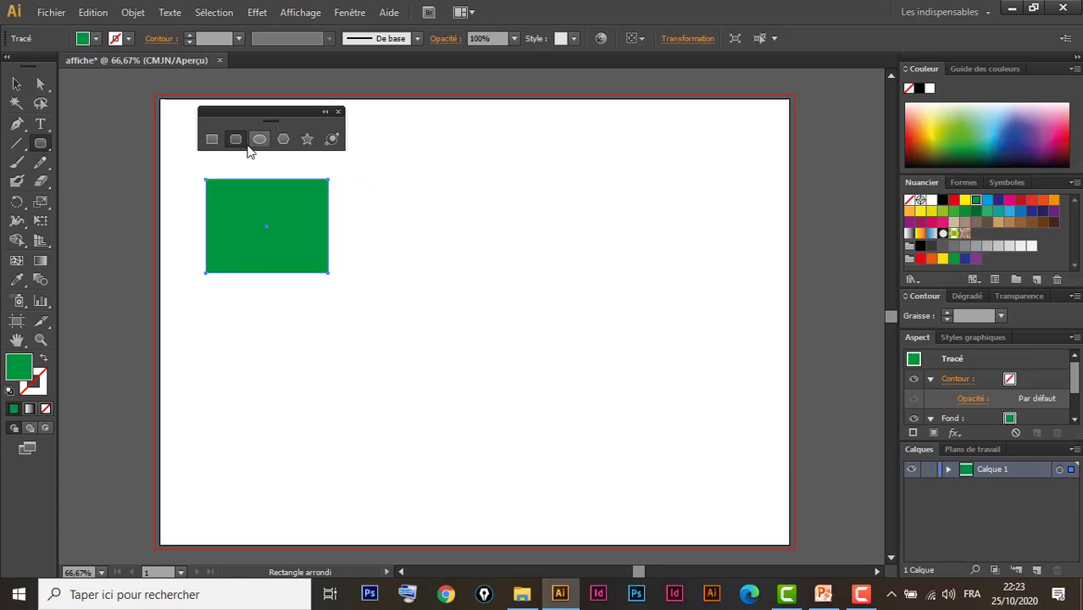
# Add a red rounded rectangle and an orange ellipse to its right across the top.
pyautogui.moveTo(373, 180); pyautogui.dragTo(511, 277)
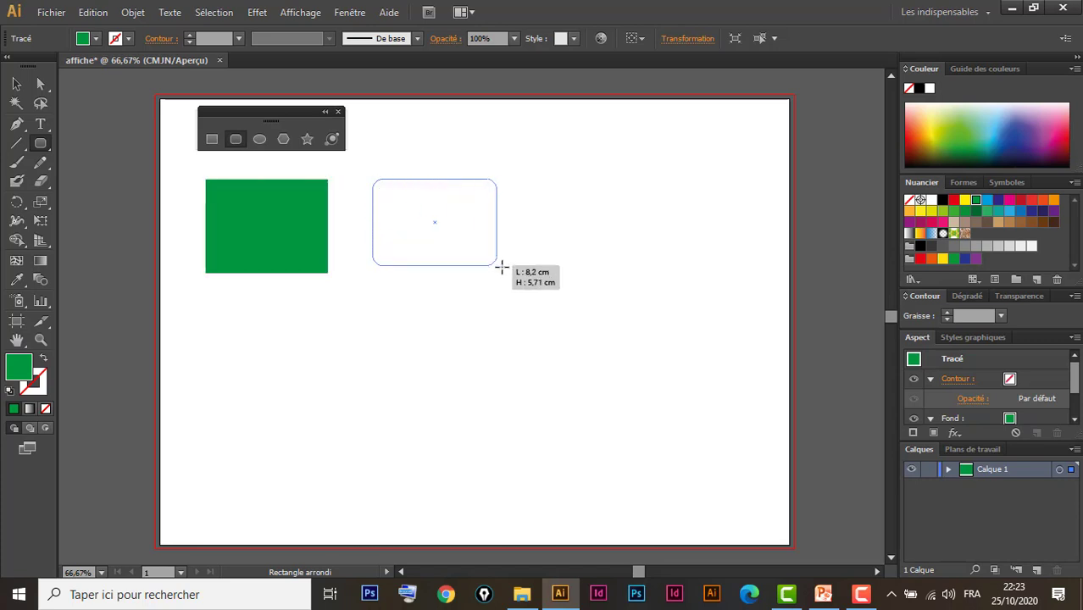
pyautogui.click(1022, 201)
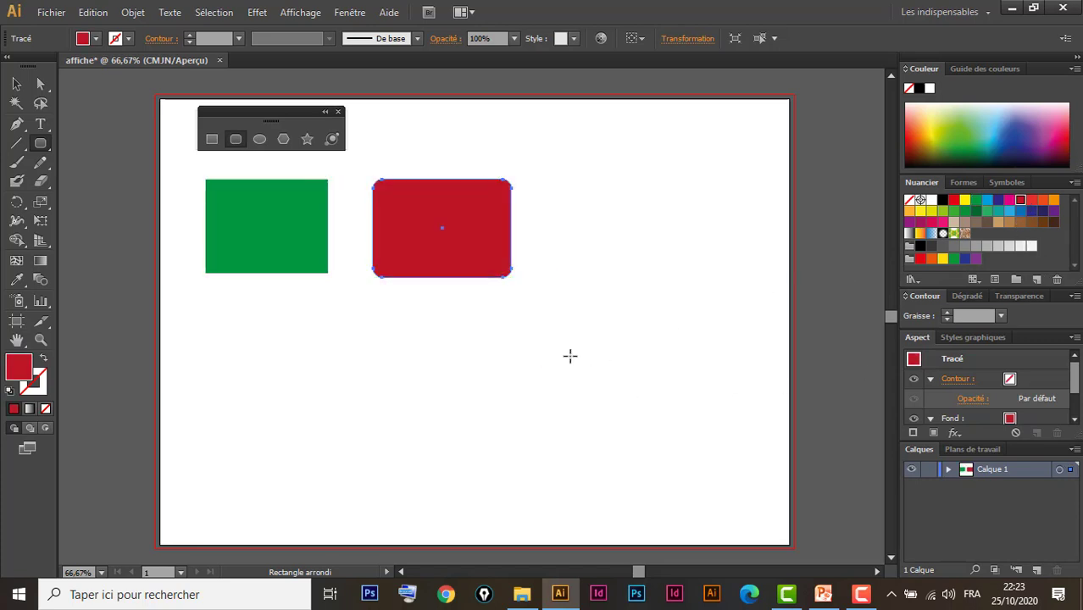
pyautogui.click(259, 139)
pyautogui.moveTo(586, 172); pyautogui.dragTo(759, 276)
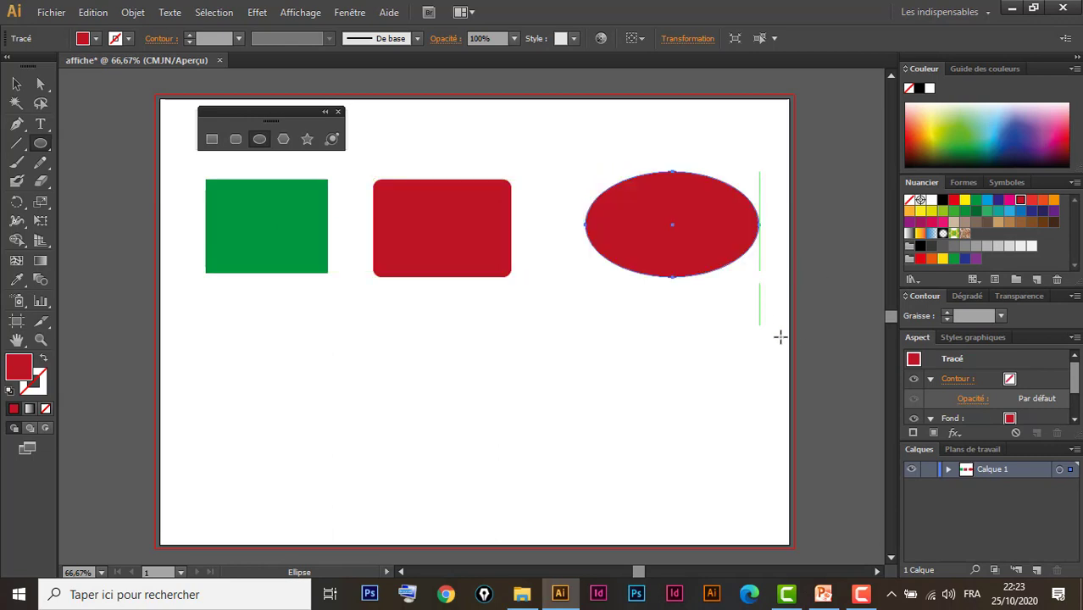
pyautogui.click(1044, 201)
pyautogui.click(283, 139)
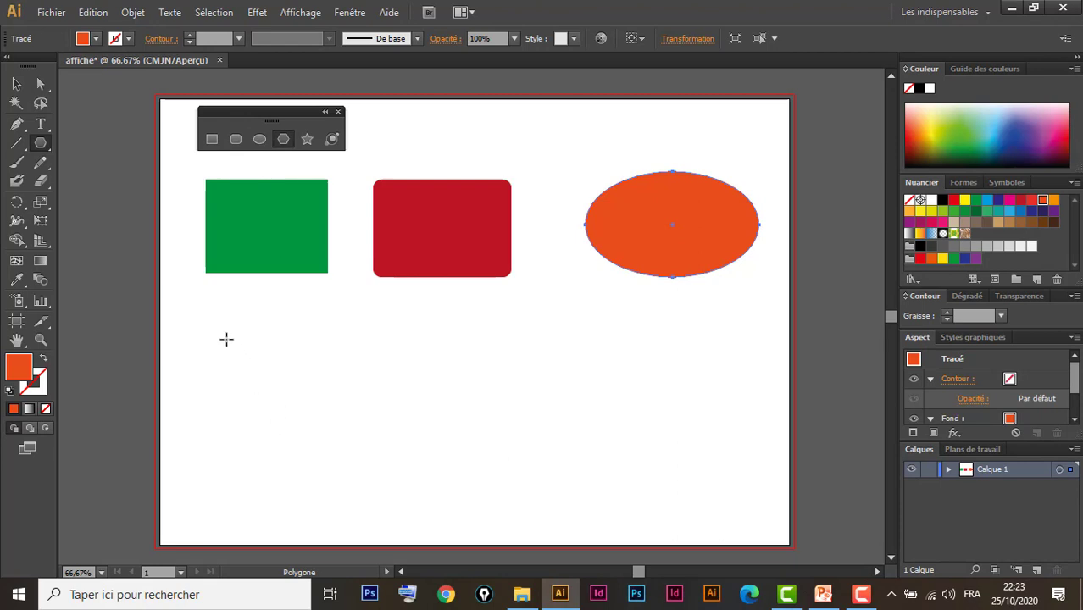
# Draw a dark blue hexagon at lower left and a light orange five-pointed star beside it.
pyautogui.moveTo(225, 338)
pyautogui.mouseDown()
pyautogui.moveTo(282, 419)
pyautogui.moveTo(296, 412)
pyautogui.moveTo(285, 388)
pyautogui.moveTo(270, 374)
pyautogui.moveTo(299, 424)
pyautogui.moveTo(263, 386)
pyautogui.moveTo(336, 462)
pyautogui.mouseUp()
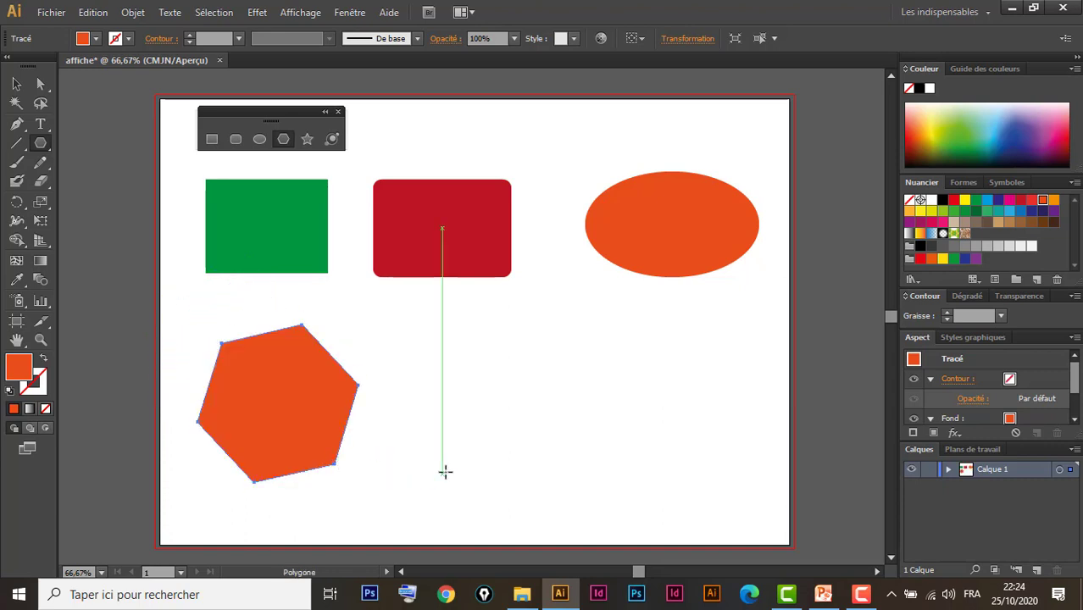
pyautogui.click(1032, 211)
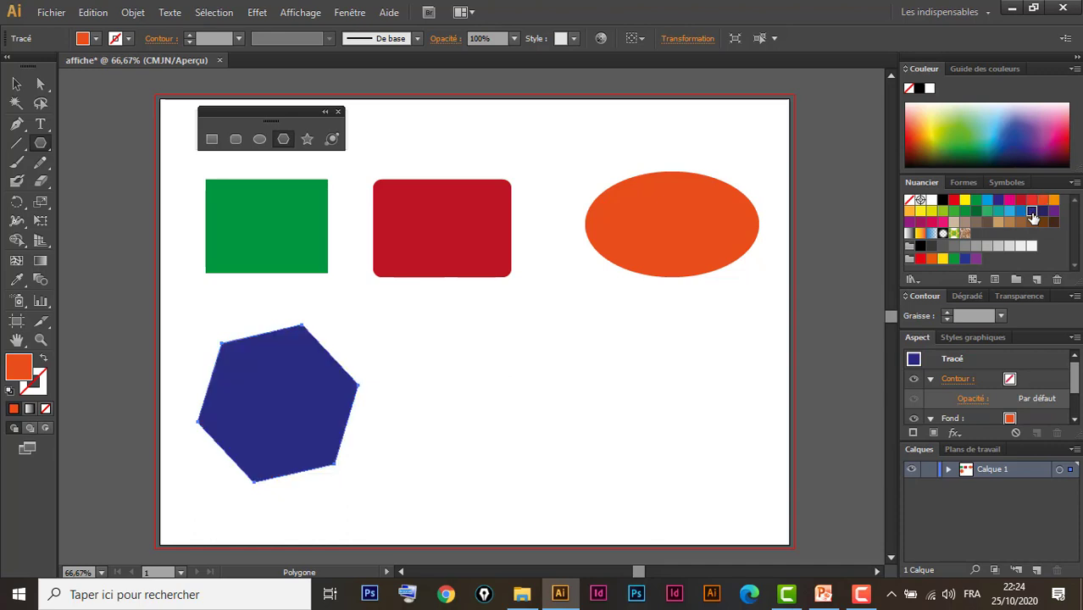
pyautogui.click(307, 139)
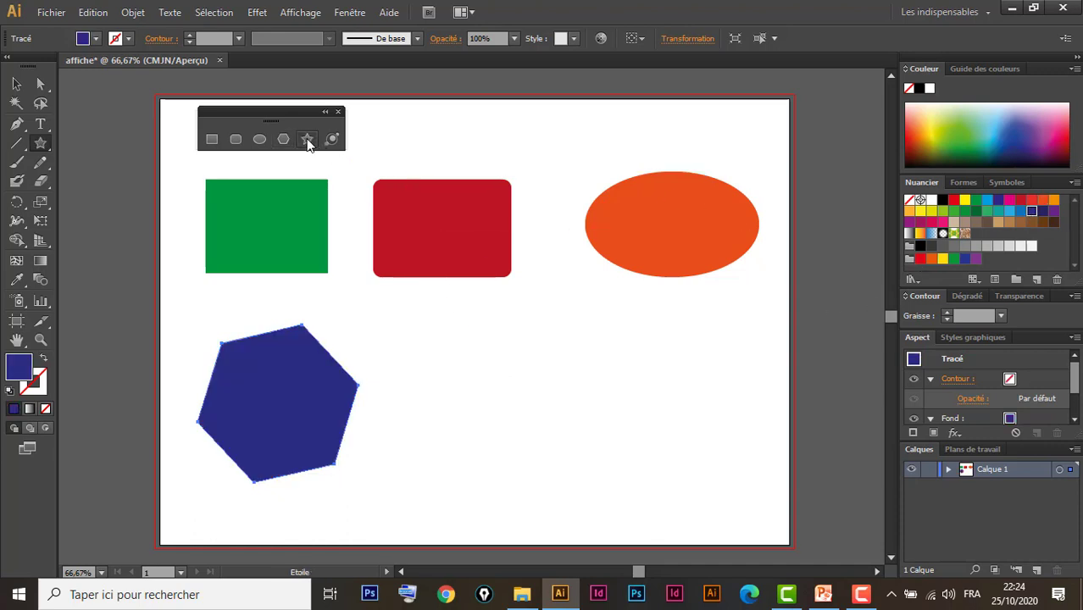
pyautogui.moveTo(576, 407)
pyautogui.mouseDown()
pyautogui.moveTo(609, 449)
pyautogui.moveTo(662, 481)
pyautogui.mouseUp()
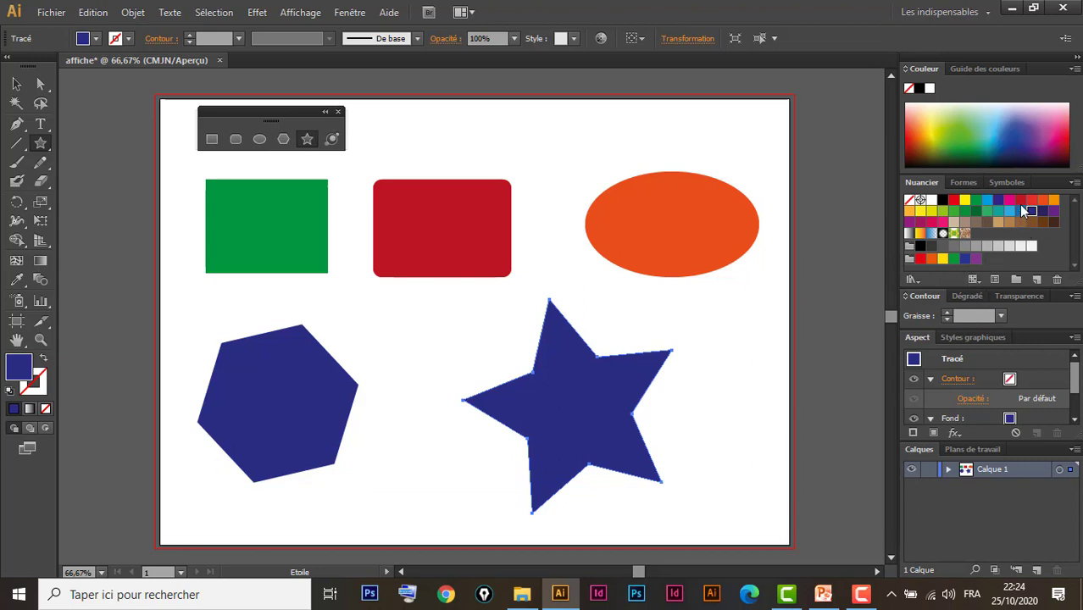
pyautogui.click(954, 212)
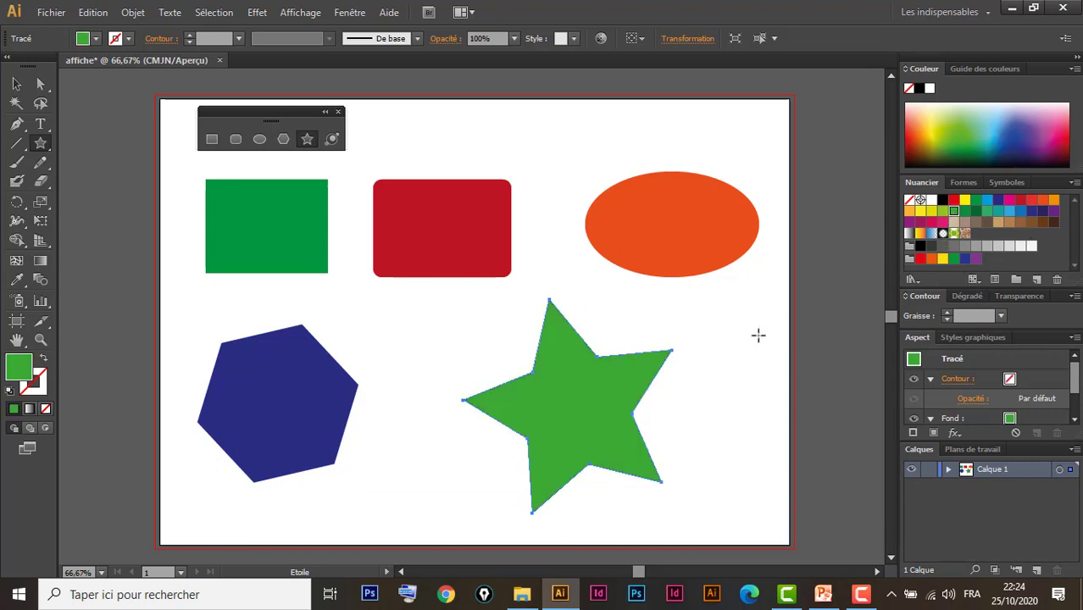
pyautogui.click(911, 212)
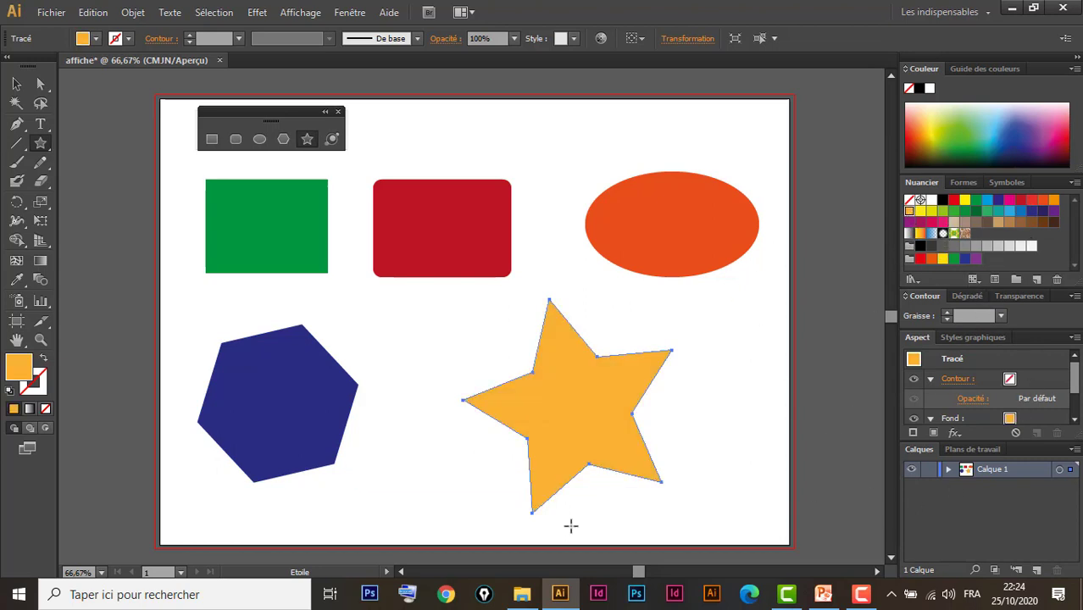
# Move the star up toward the ellipse and fill it light blue.
pyautogui.click(16, 84)
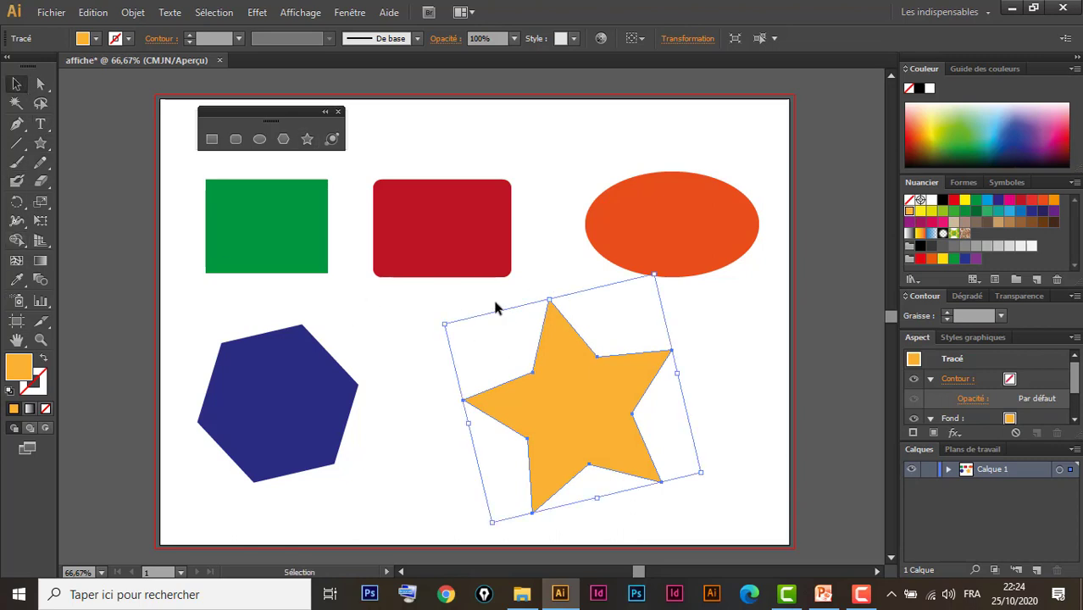
pyautogui.click(729, 396)
pyautogui.moveTo(584, 415); pyautogui.dragTo(569, 370)
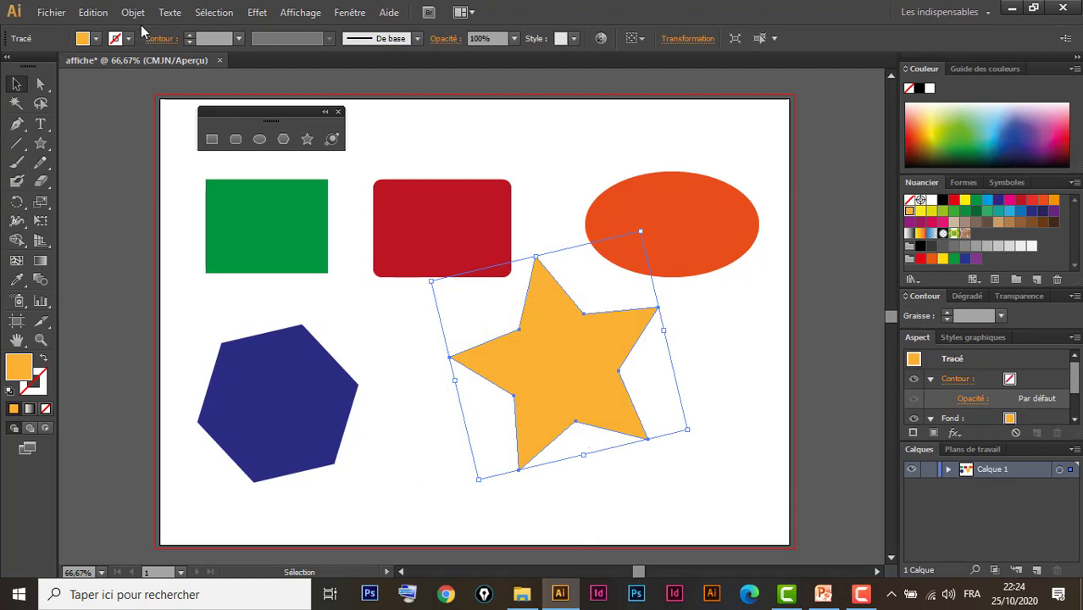
pyautogui.click(97, 38)
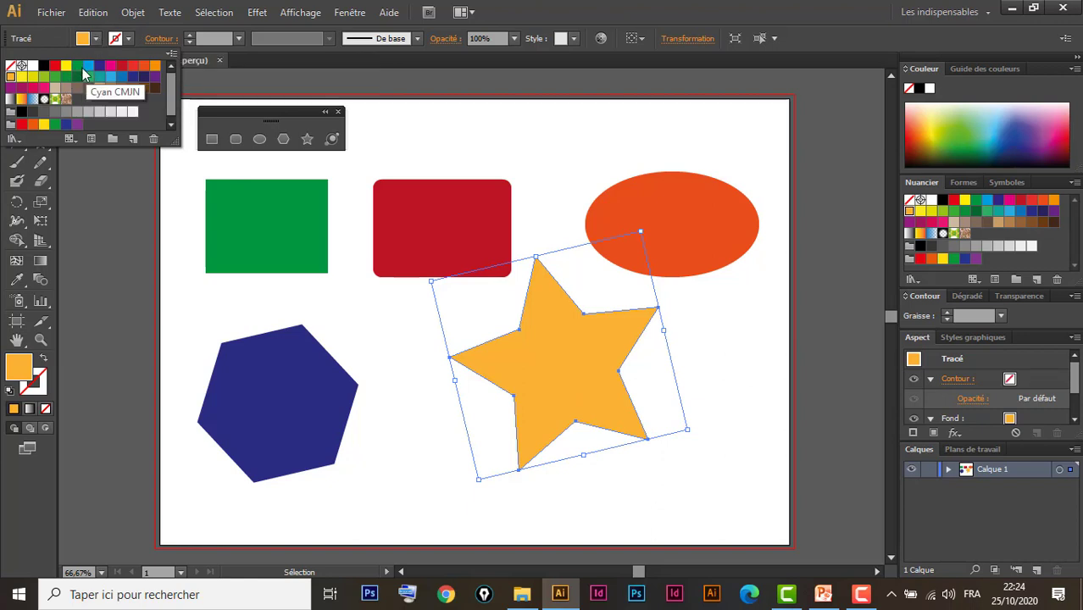
pyautogui.click(77, 66)
pyautogui.click(110, 76)
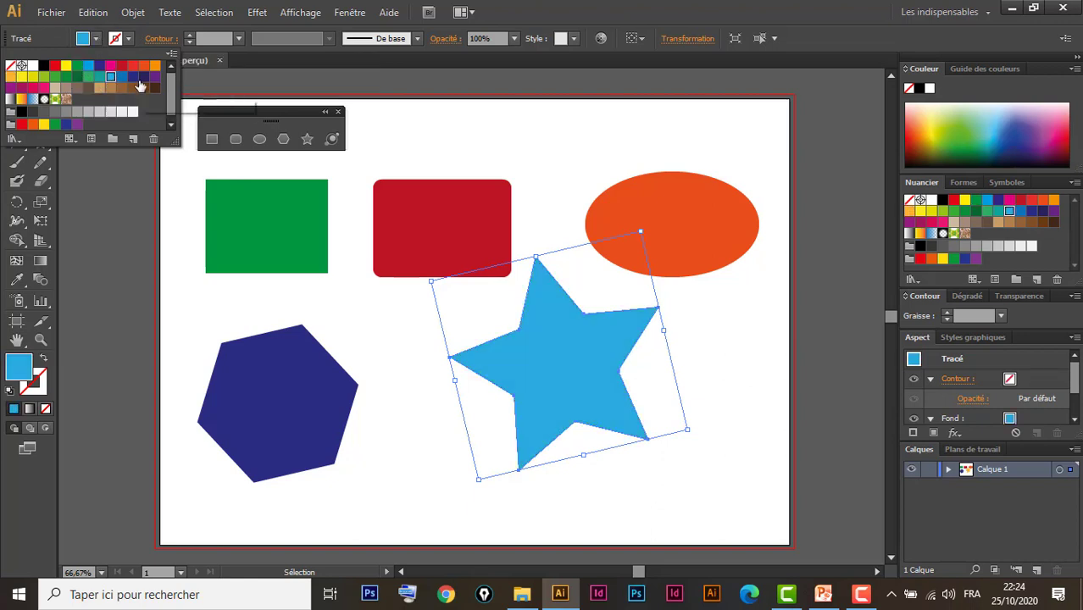
# Give the star a 10 pt red outline and nudge it slightly down and left.
pyautogui.click(128, 39)
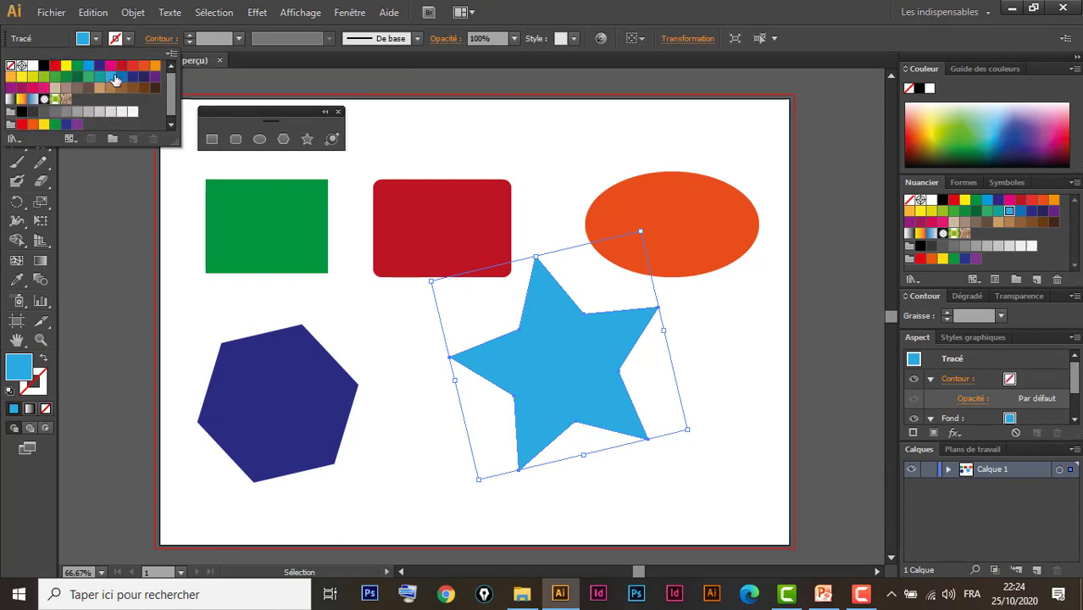
pyautogui.click(121, 68)
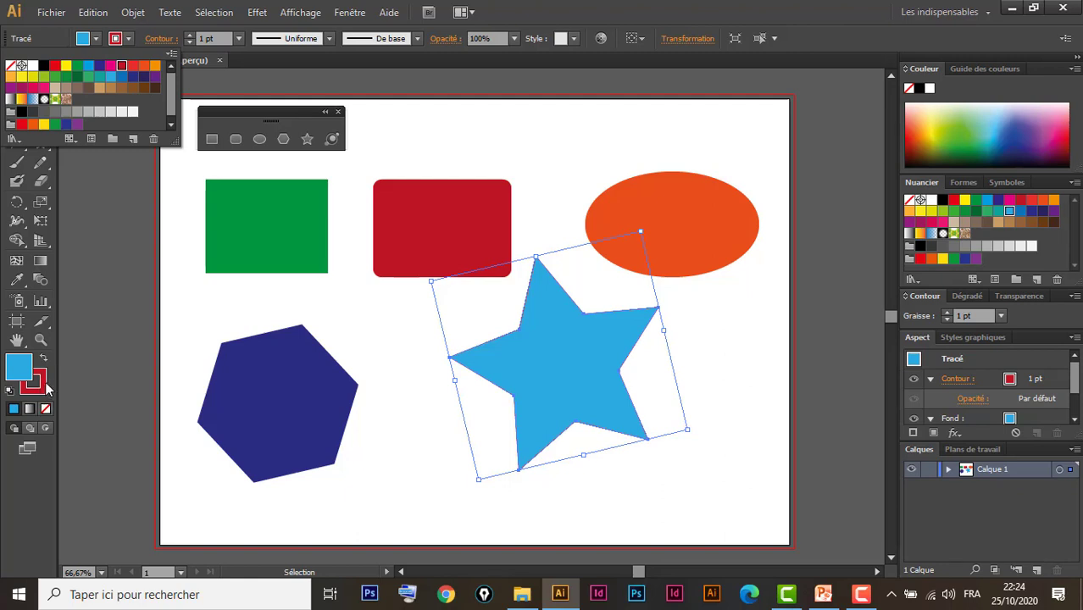
pyautogui.click(240, 38)
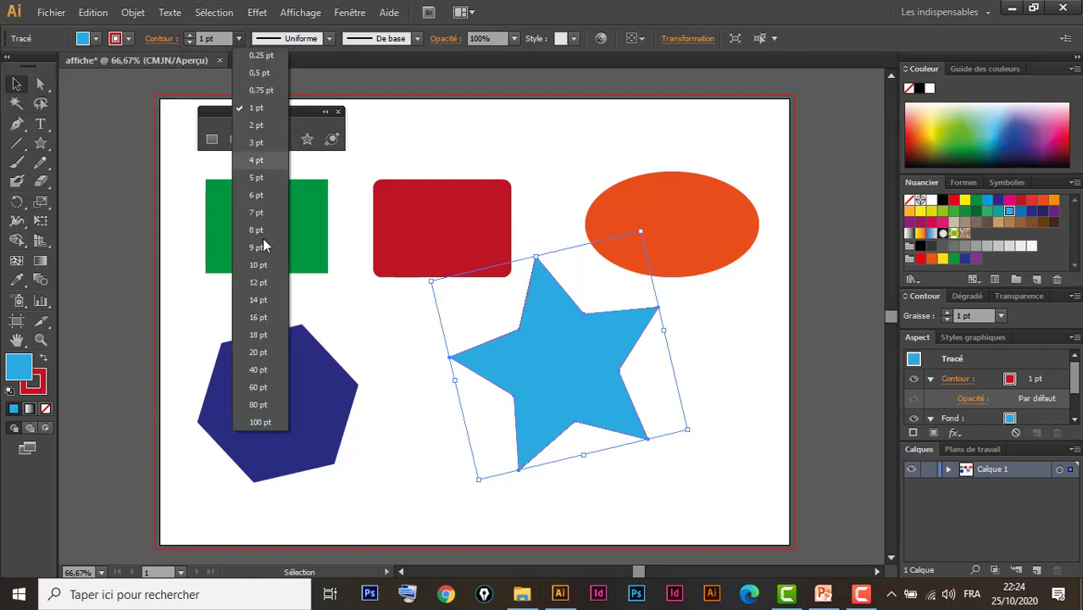
pyautogui.click(258, 266)
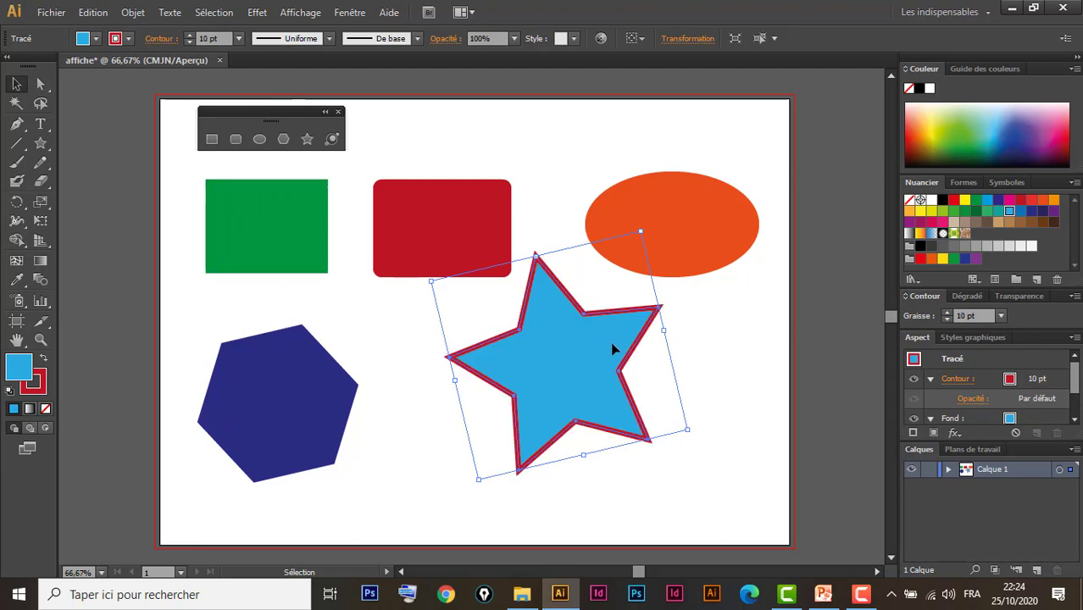
pyautogui.moveTo(569, 356)
pyautogui.mouseDown()
pyautogui.moveTo(547, 384)
pyautogui.moveTo(530, 382)
pyautogui.mouseUp()
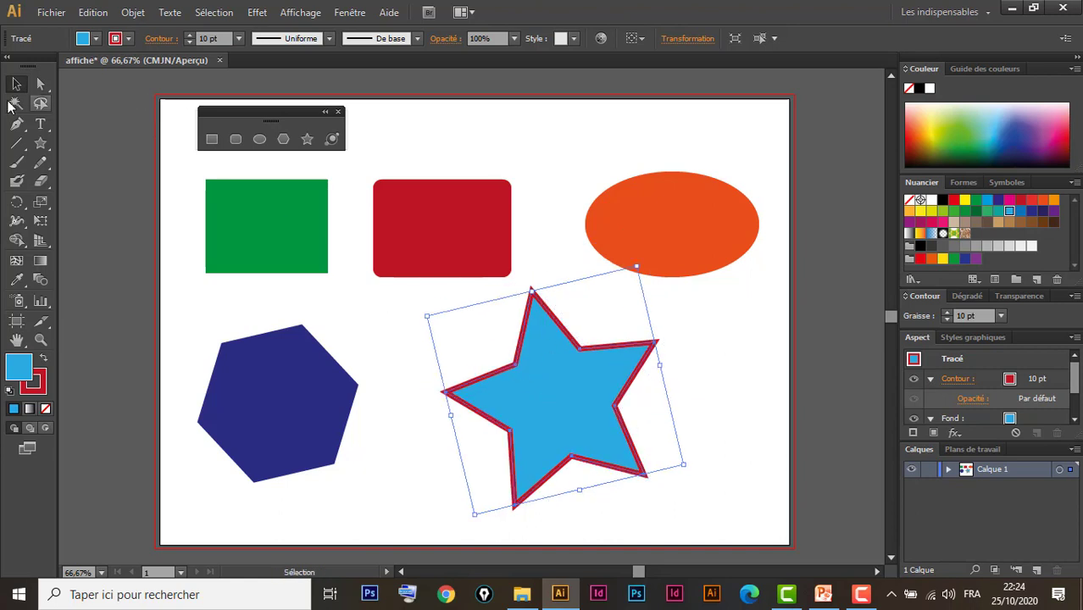
# Move the red rounded rectangle higher, shift the green square left, and close the shape palette.
pyautogui.moveTo(466, 218); pyautogui.dragTo(513, 180)
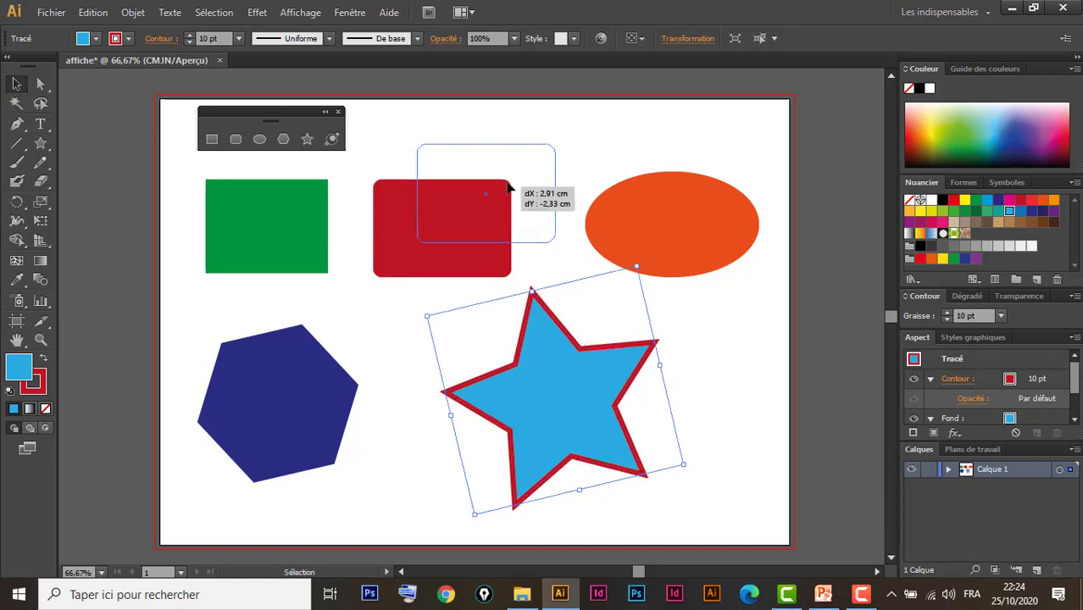
pyautogui.moveTo(286, 217)
pyautogui.mouseDown()
pyautogui.moveTo(358, 255)
pyautogui.moveTo(289, 233)
pyautogui.mouseUp()
pyautogui.moveTo(494, 167); pyautogui.dragTo(451, 165)
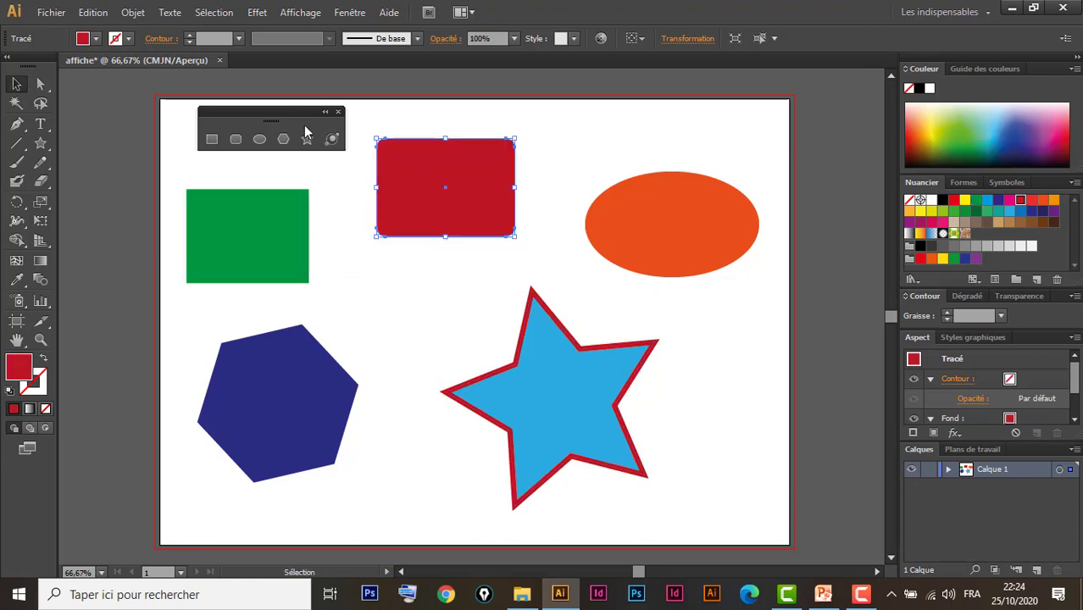
pyautogui.moveTo(298, 117); pyautogui.dragTo(217, 113)
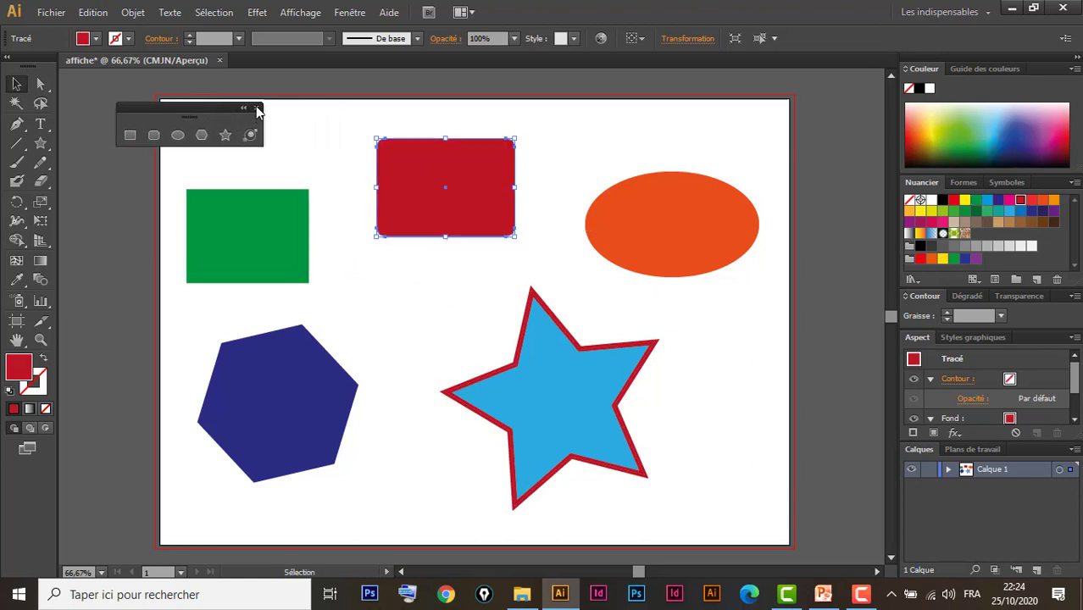
pyautogui.click(258, 109)
pyautogui.moveTo(461, 157); pyautogui.dragTo(433, 145)
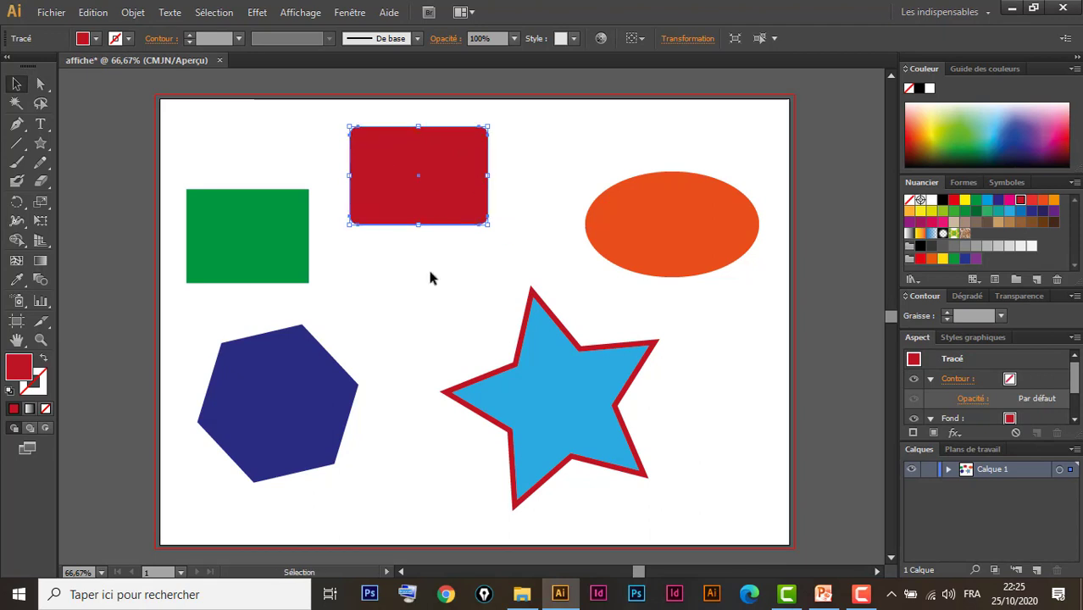
# Select the star with the Direct Selection tool for anchor point editing.
pyautogui.click(41, 84)
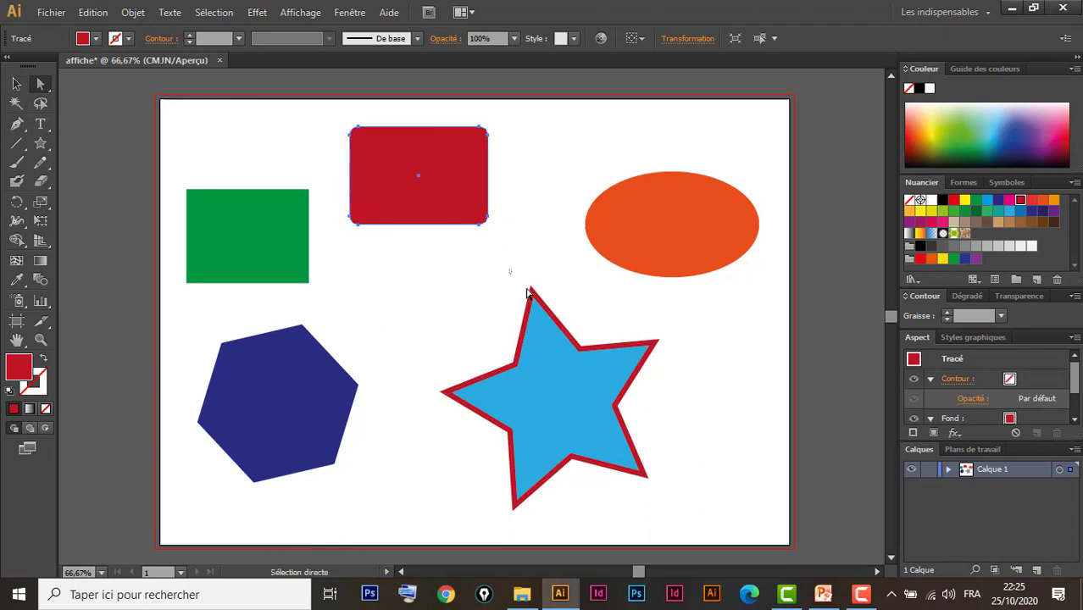
pyautogui.click(547, 306)
pyautogui.click(483, 282)
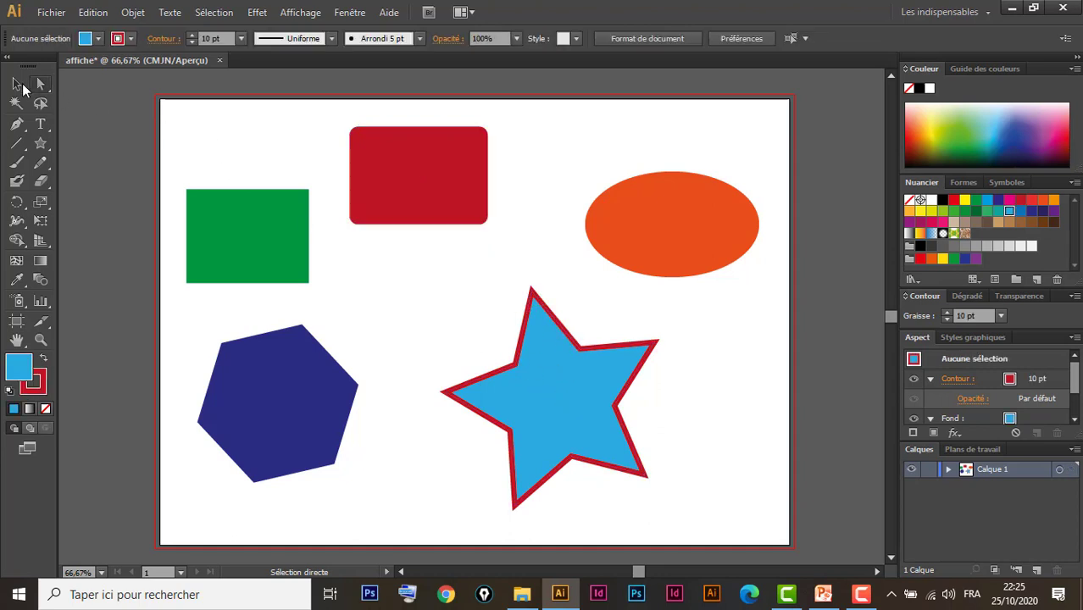
pyautogui.click(16, 84)
pyautogui.click(628, 441)
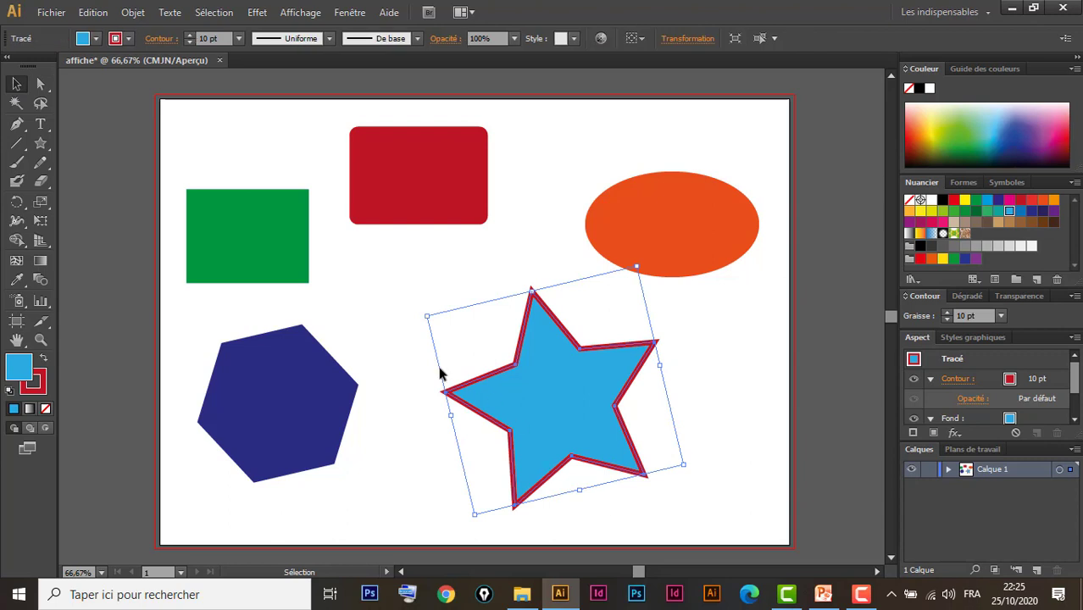
pyautogui.click(40, 86)
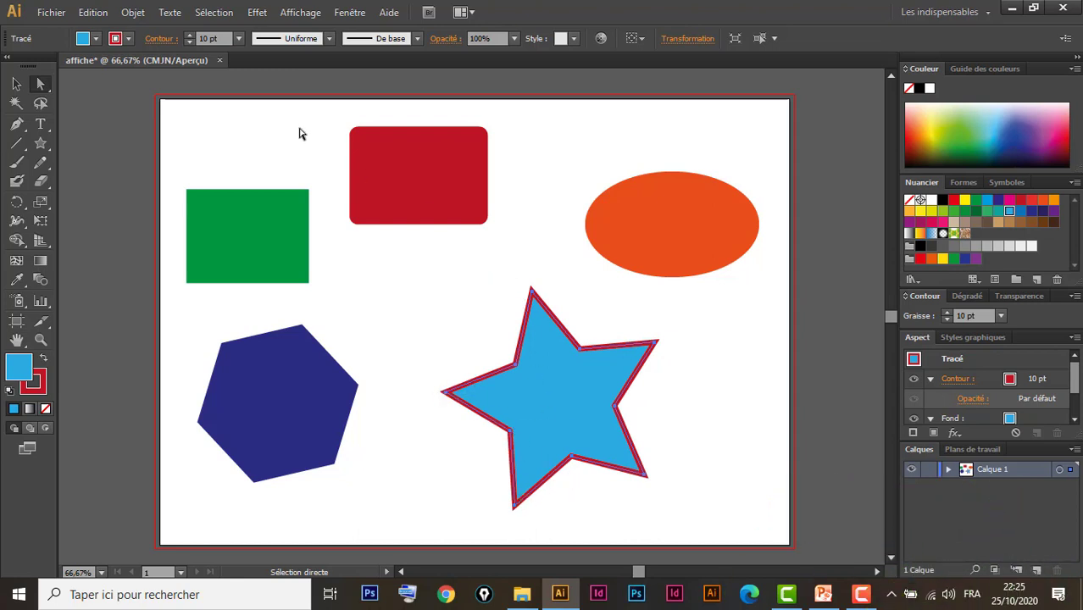
# Change the star's outline to yellow and increase its stroke weight to 31 pt.
pyautogui.click(117, 38)
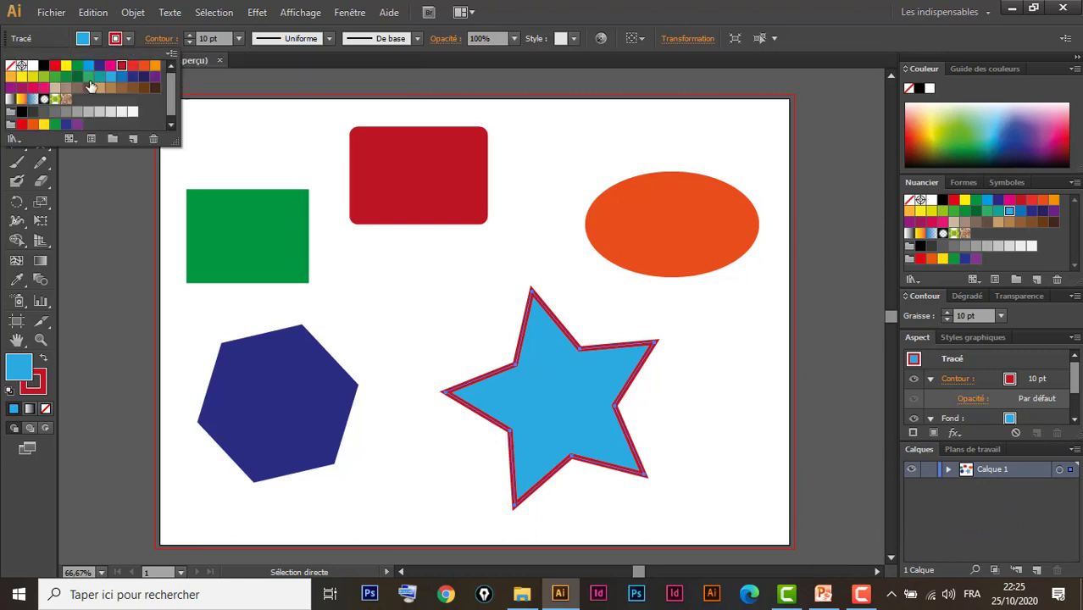
pyautogui.click(66, 67)
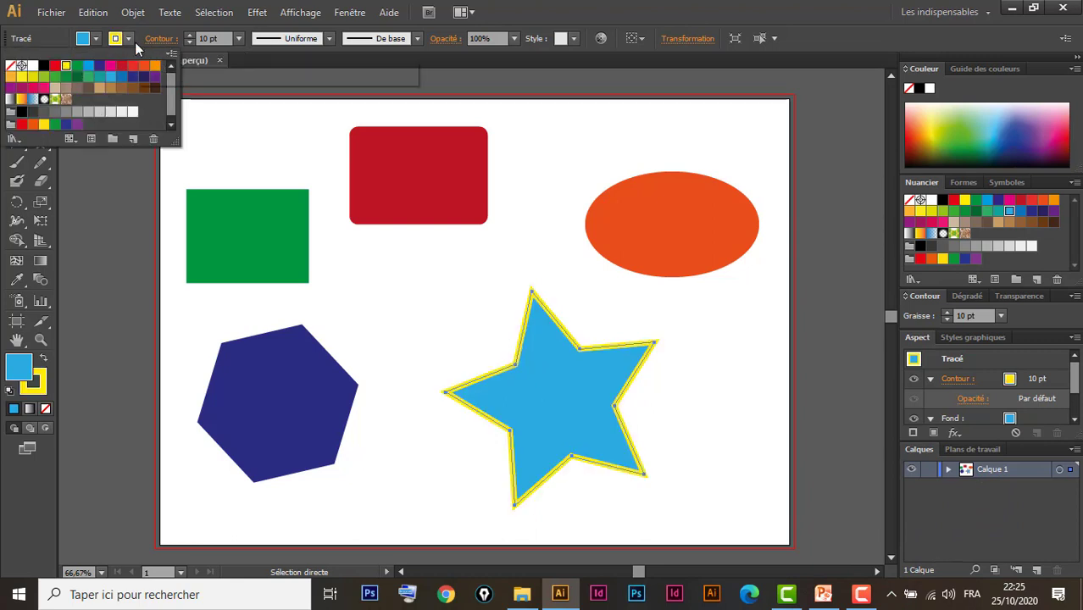
pyautogui.click(190, 35)
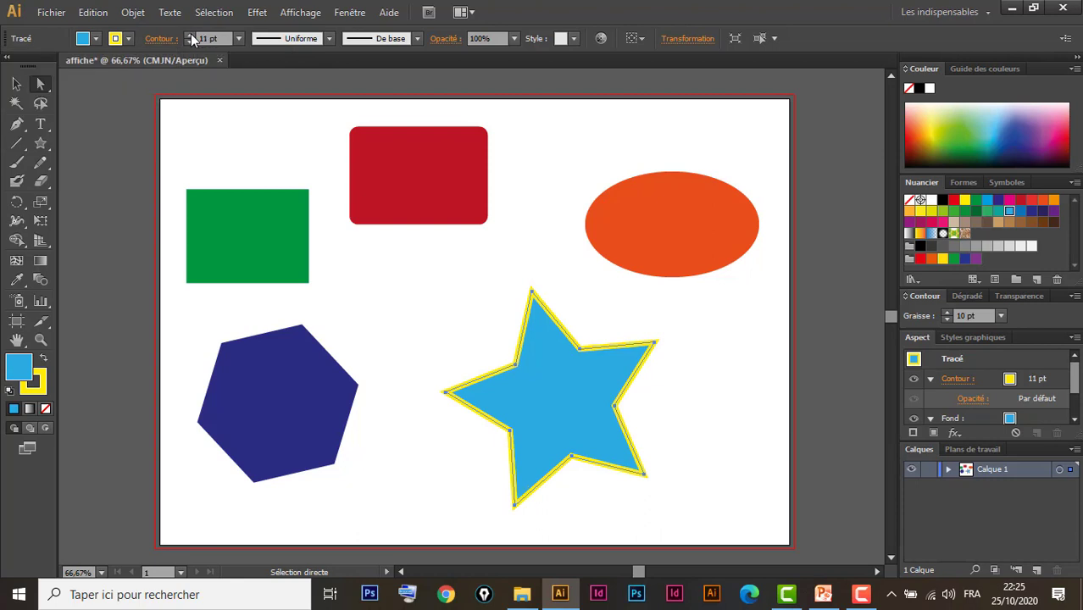
pyautogui.click(191, 34)
pyautogui.click(190, 34)
pyautogui.click(190, 35)
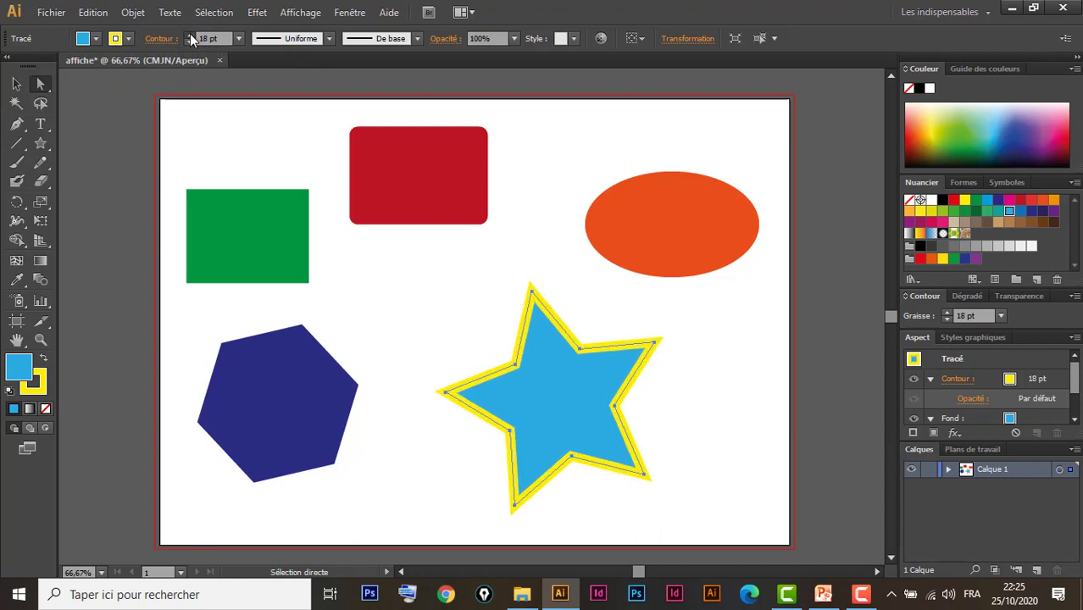
pyautogui.click(190, 35)
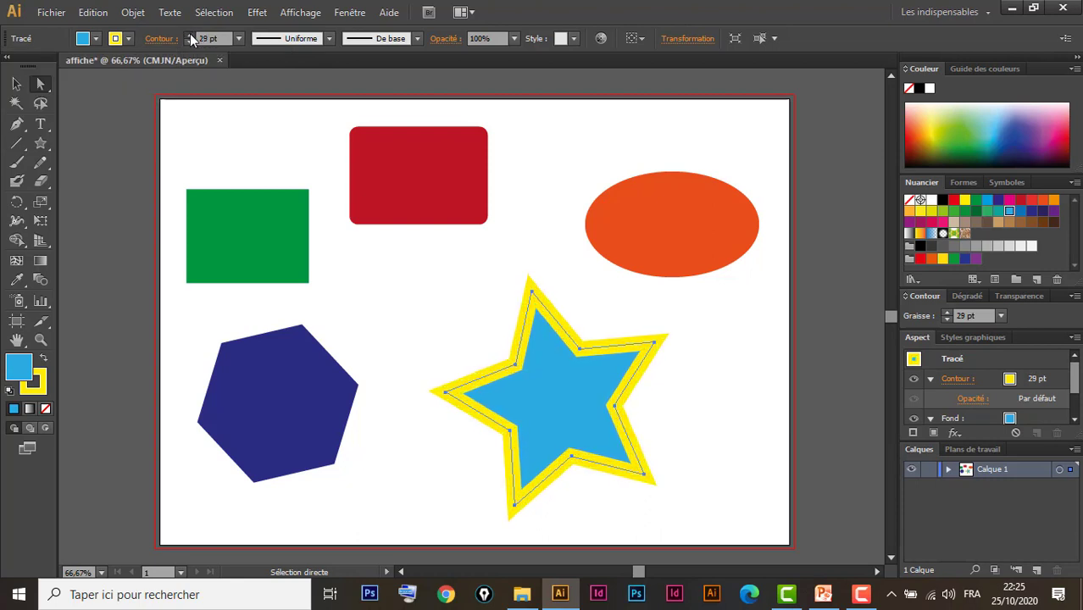
pyautogui.click(190, 34)
pyautogui.click(189, 35)
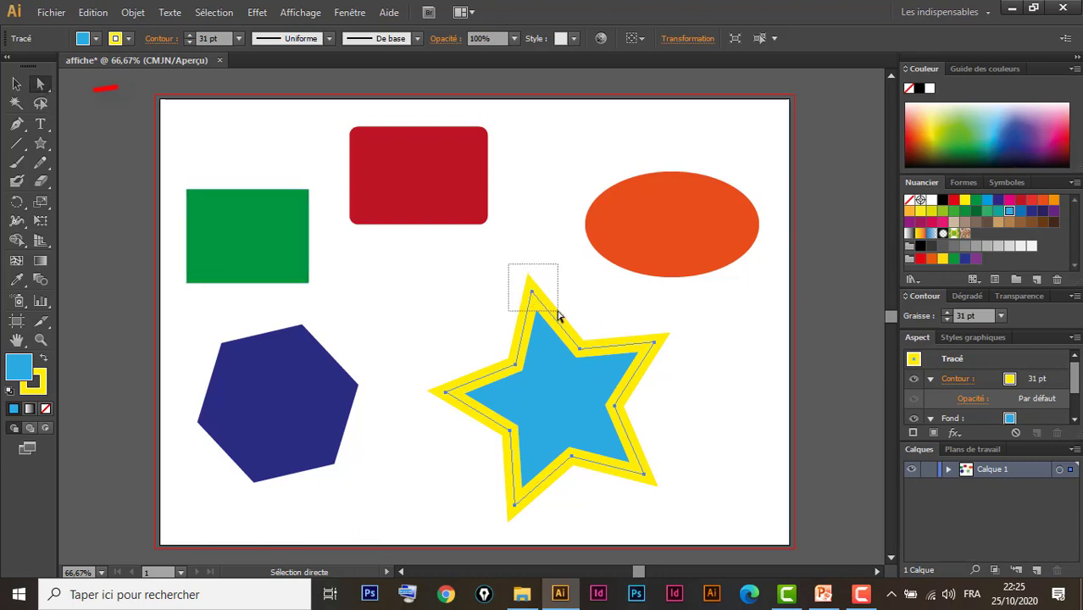
# Stretch the star's top anchor high up and pull its lower-right and bottom points outward.
pyautogui.moveTo(527, 291); pyautogui.dragTo(557, 316)
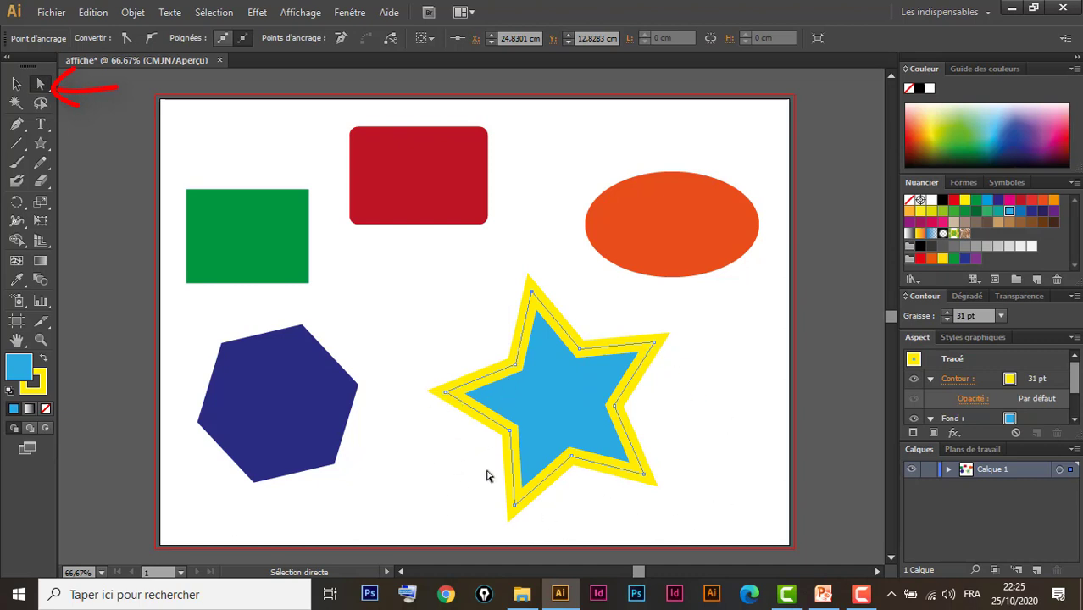
pyautogui.click(533, 296)
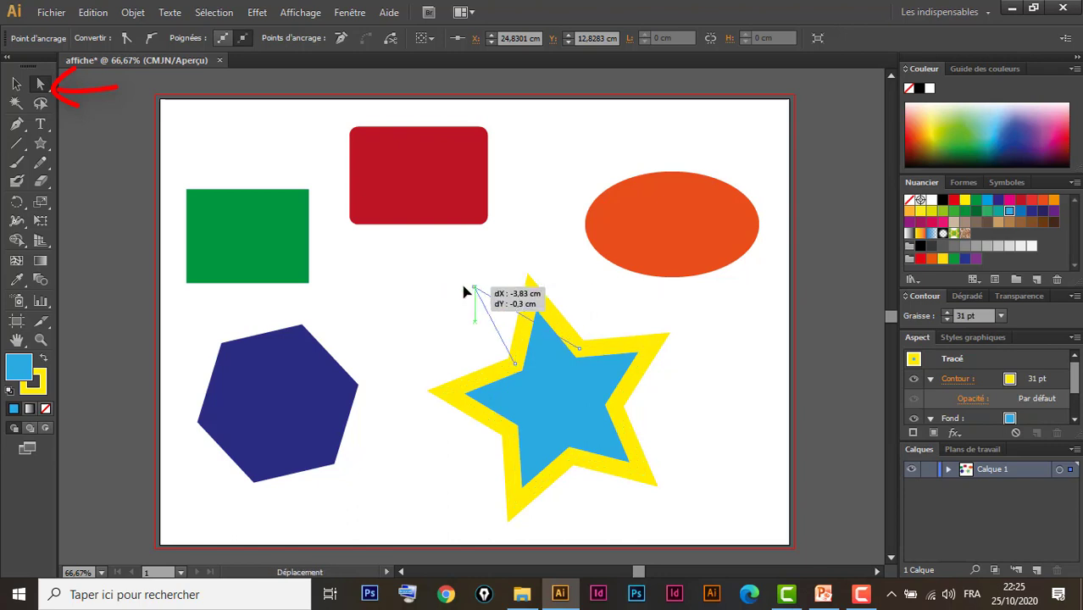
pyautogui.moveTo(533, 296)
pyautogui.mouseDown()
pyautogui.moveTo(373, 273)
pyautogui.moveTo(553, 196)
pyautogui.moveTo(553, 182)
pyautogui.mouseUp()
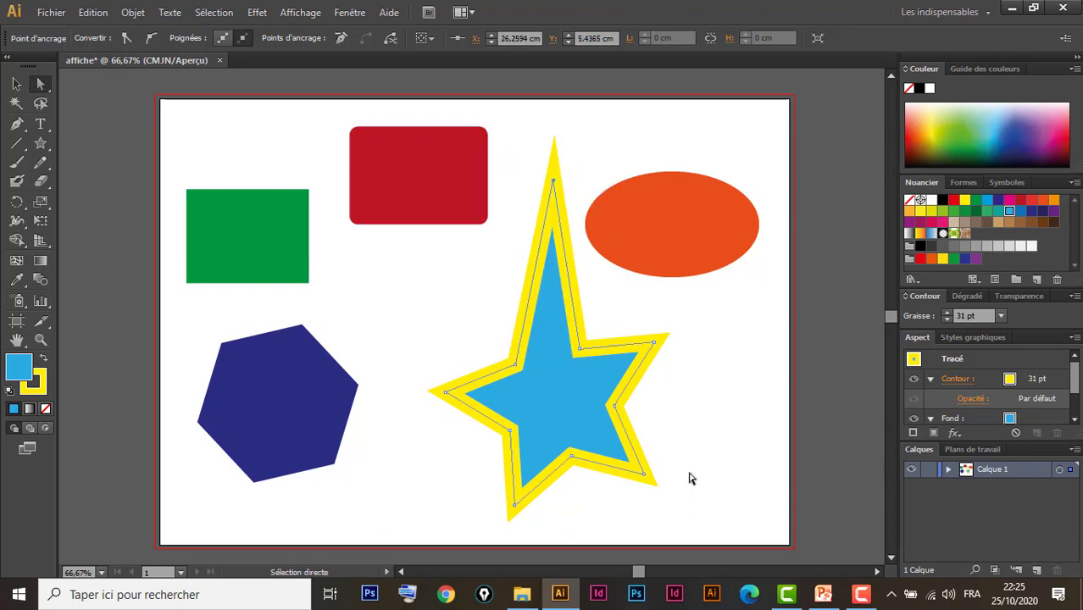
pyautogui.moveTo(688, 471); pyautogui.dragTo(623, 516)
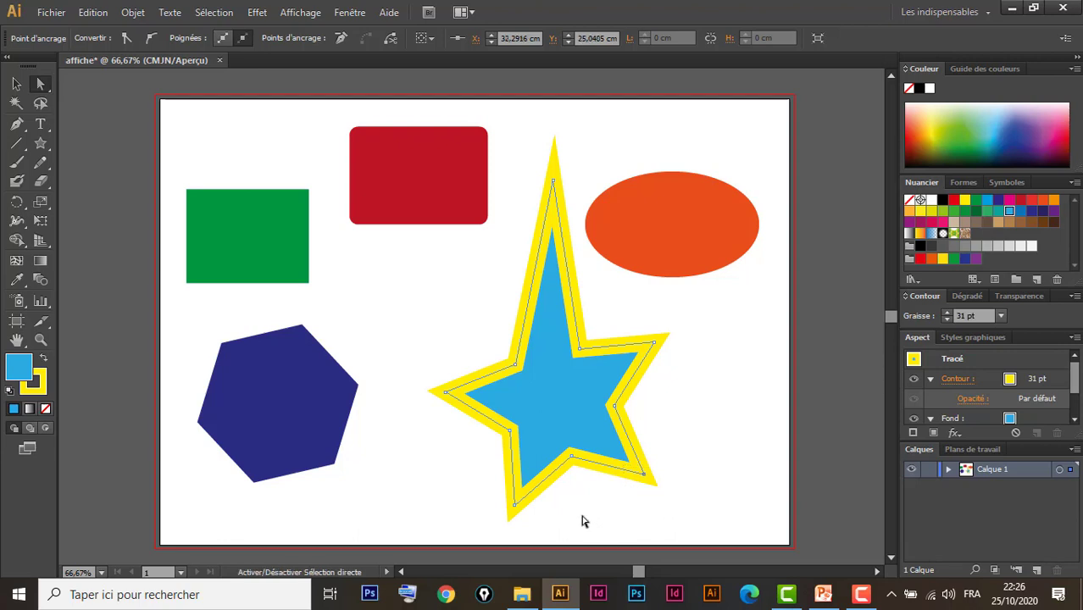
pyautogui.moveTo(471, 519); pyautogui.dragTo(550, 499)
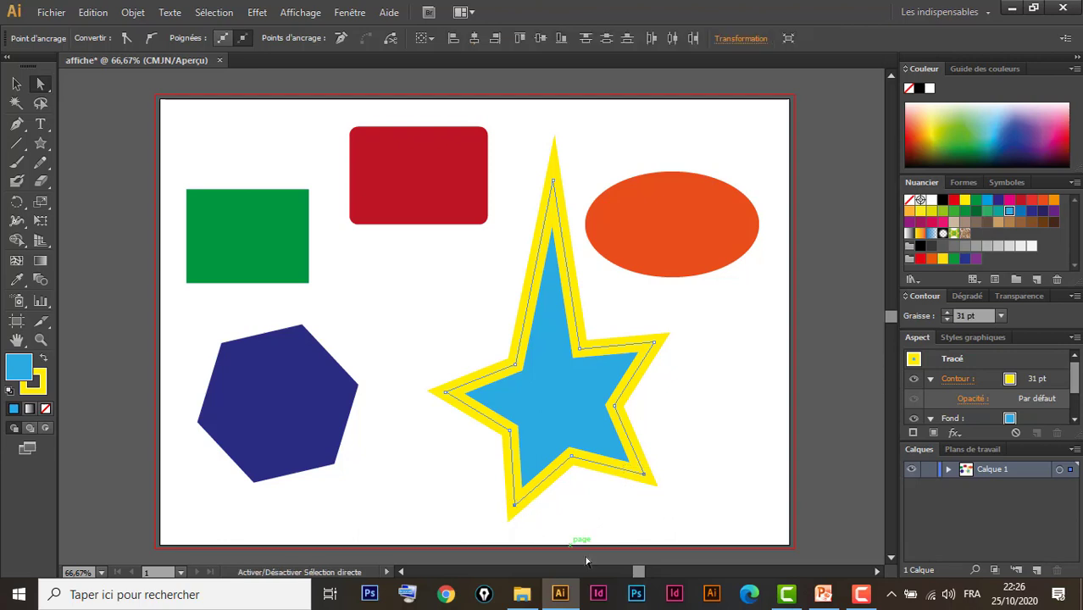
pyautogui.moveTo(647, 483); pyautogui.dragTo(727, 506)
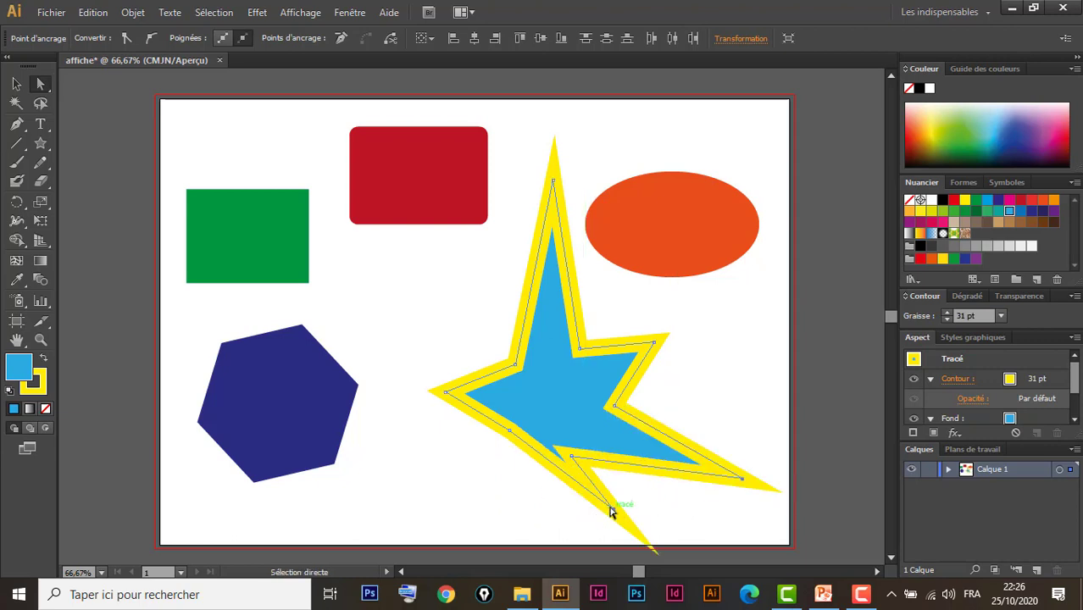
pyautogui.moveTo(610, 511); pyautogui.dragTo(404, 507)
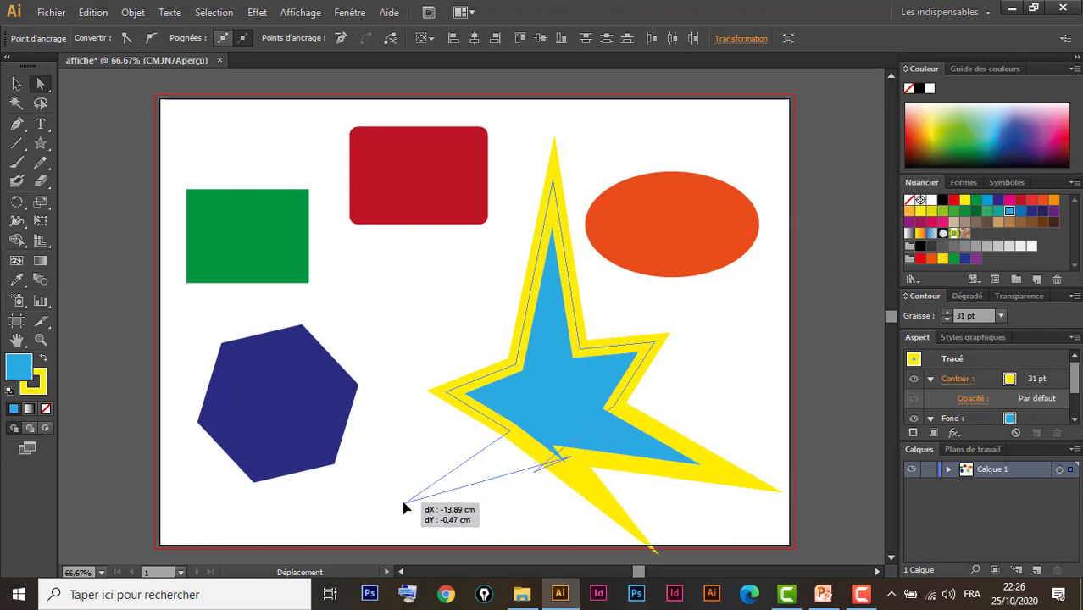
pyautogui.moveTo(403, 507); pyautogui.dragTo(491, 514)
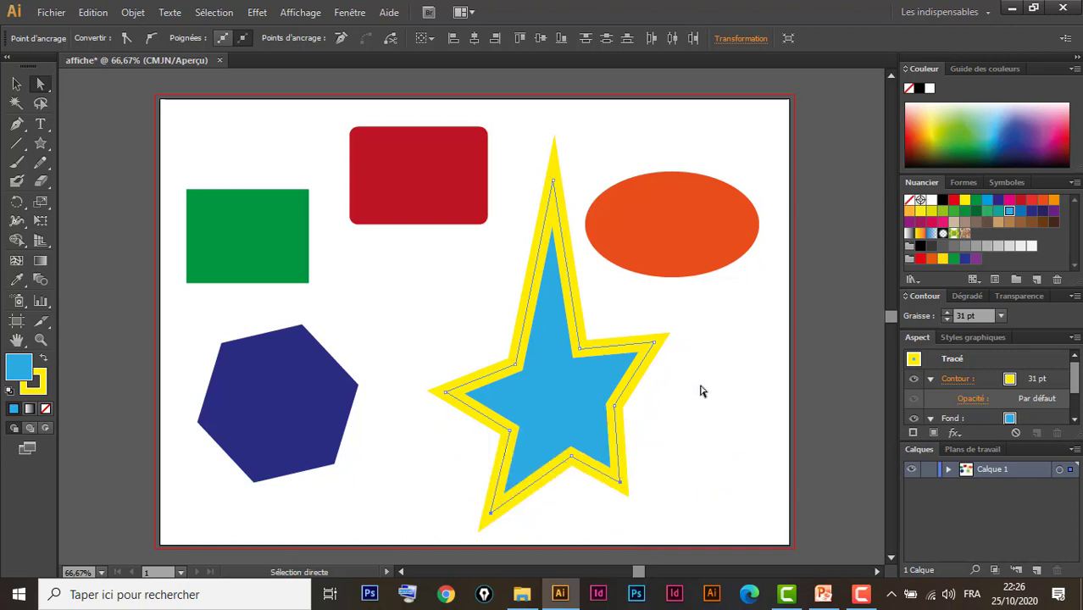
# Nudge the star's selected lower points with the arrow keys, ending slightly to the right.
pyautogui.press('Right')
pyautogui.press('Right')
pyautogui.press('Right')
pyautogui.press('Right')
pyautogui.press('Right')
pyautogui.press('Right')
pyautogui.press('Right')
pyautogui.press('Right')
pyautogui.press('Right')
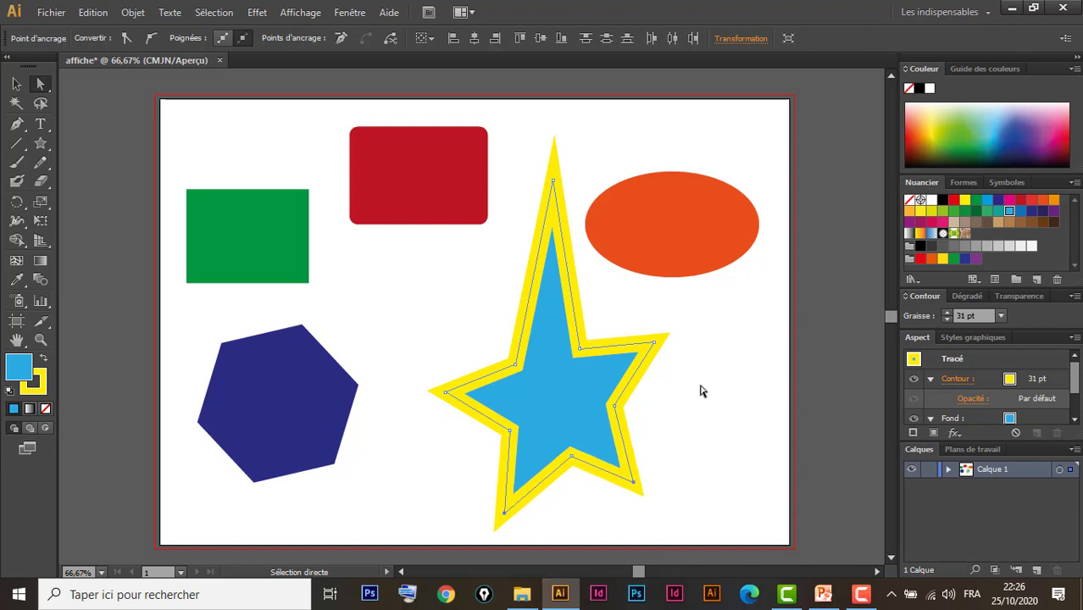
pyautogui.press('Right')
pyautogui.press('Right')
pyautogui.press('Right')
pyautogui.press('Right')
pyautogui.press('Right')
pyautogui.press('Right')
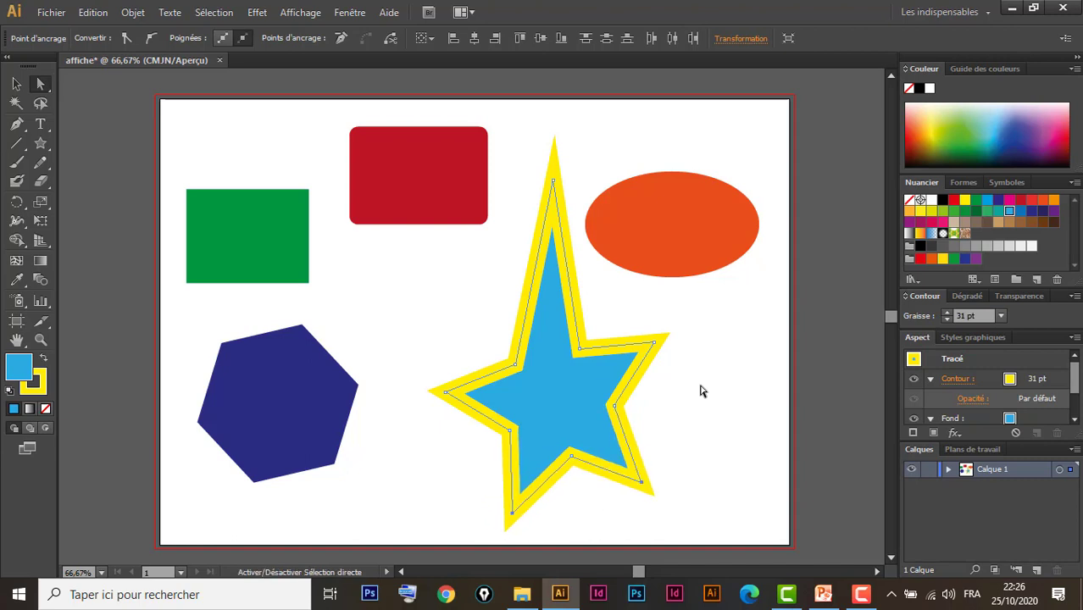
pyautogui.hotkey('shift', 'Right')
pyautogui.hotkey('shift', 'Right')
pyautogui.hotkey('shift', 'Right')
pyautogui.hotkey('shift', 'Right')
pyautogui.hotkey('shift', 'Right')
pyautogui.hotkey('shift', 'Right')
pyautogui.hotkey('shift', 'Left')
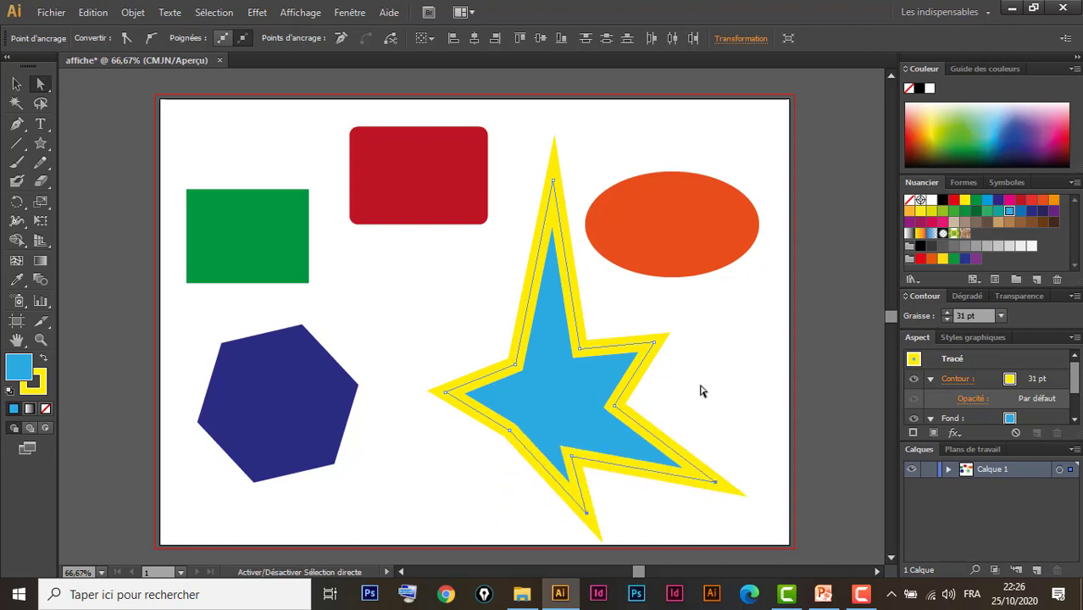
pyautogui.hotkey('shift', 'Left')
pyautogui.hotkey('shift', 'Left')
pyautogui.hotkey('shift', 'Left')
pyautogui.hotkey('shift', 'Left')
pyautogui.hotkey('shift', 'Left')
pyautogui.hotkey('shift', 'Left')
pyautogui.hotkey('shift', 'Left')
pyautogui.hotkey('shift', 'Left')
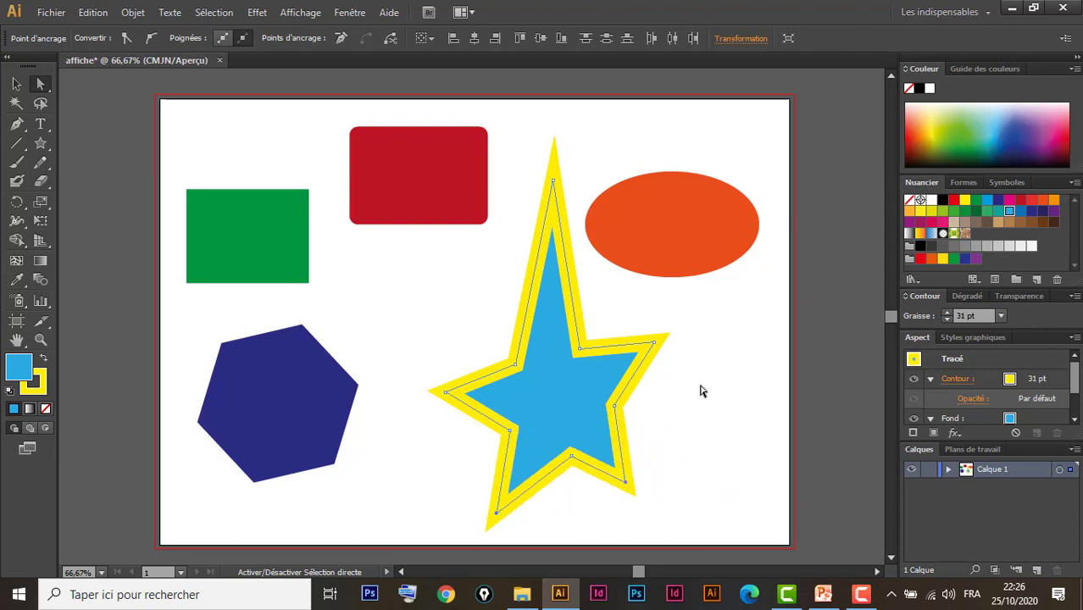
pyautogui.hotkey('shift', 'Left')
pyautogui.hotkey('shift', 'Left')
pyautogui.hotkey('shift', 'Left')
pyautogui.hotkey('shift', 'Left')
pyautogui.press('Right')
pyautogui.press('Right')
pyautogui.press('Right')
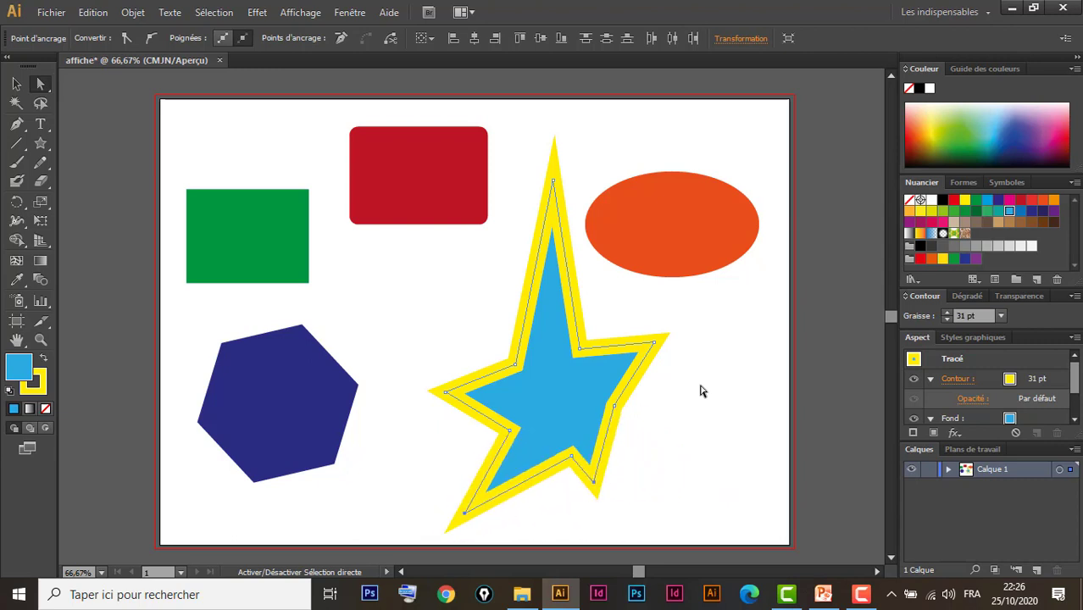
pyautogui.press('Right')
pyautogui.press('Right')
pyautogui.press('Right')
pyautogui.press('Right')
pyautogui.press('Right')
pyautogui.press('Right')
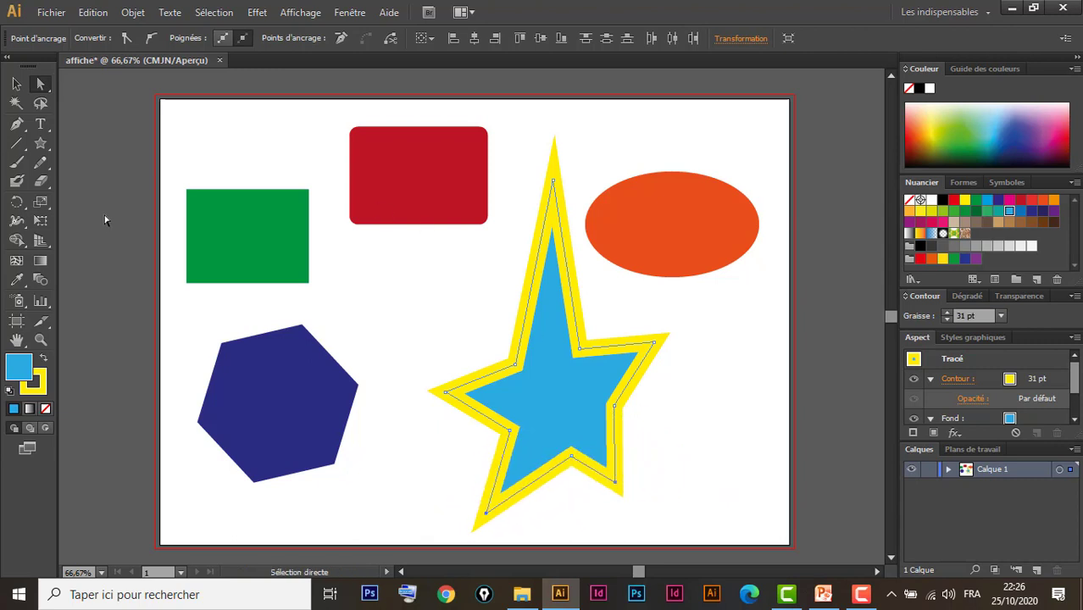
pyautogui.click(16, 84)
# Pull the star's top point down-left into a shooting-star shape and move the star down-right.
pyautogui.click(532, 139)
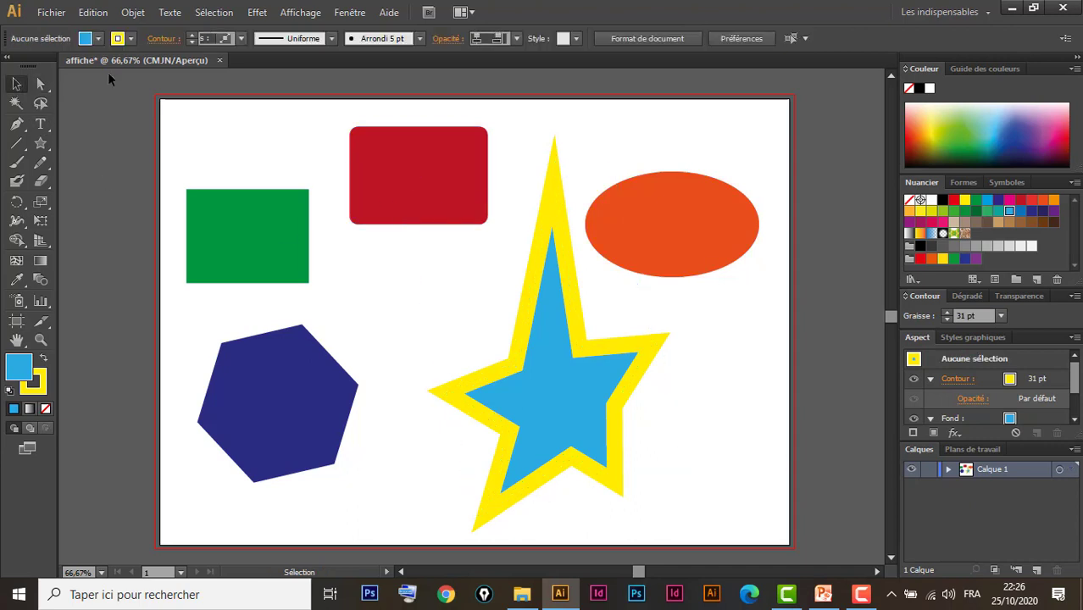
pyautogui.click(41, 84)
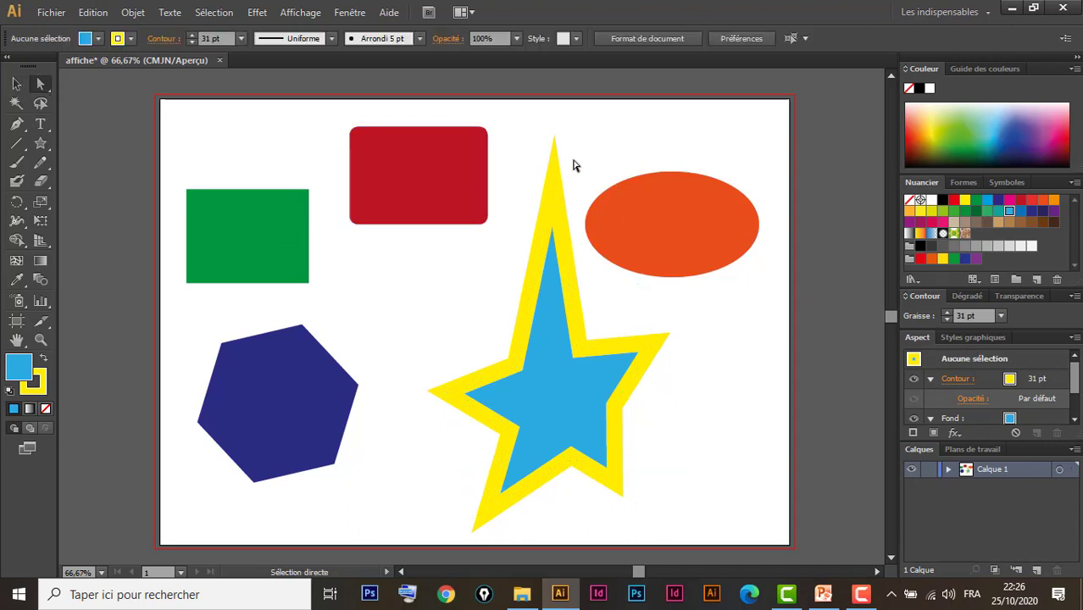
pyautogui.moveTo(574, 166)
pyautogui.mouseDown()
pyautogui.moveTo(533, 195)
pyautogui.moveTo(465, 307)
pyautogui.moveTo(343, 250)
pyautogui.mouseUp()
pyautogui.press('v')
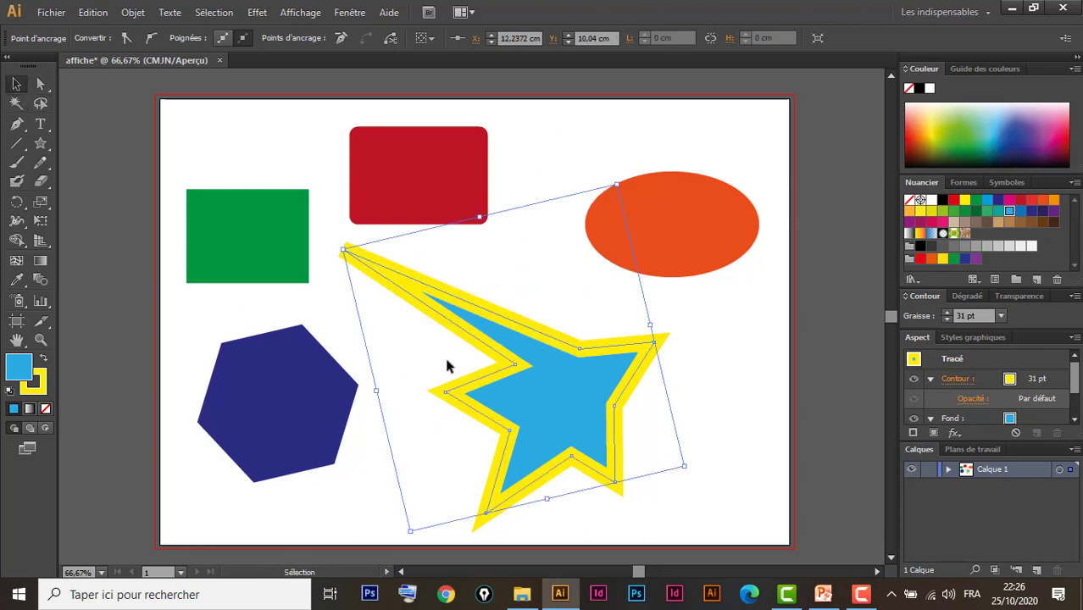
pyautogui.moveTo(536, 349); pyautogui.dragTo(651, 422)
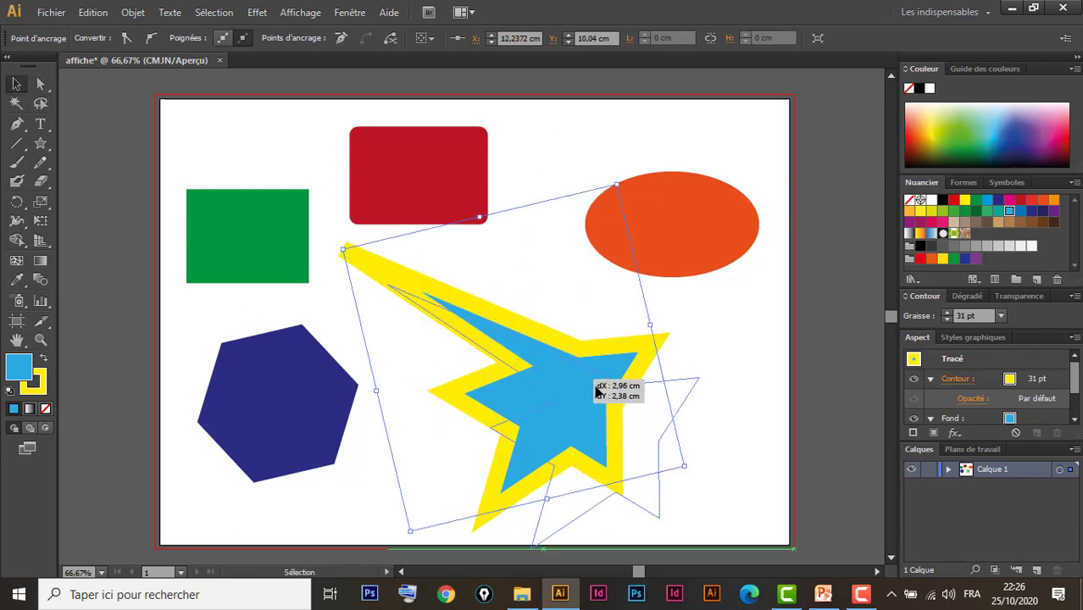
# Move the green square down-left, shrink the red rectangle at top-left, and place copies across the page.
pyautogui.moveTo(421, 184); pyautogui.dragTo(407, 180)
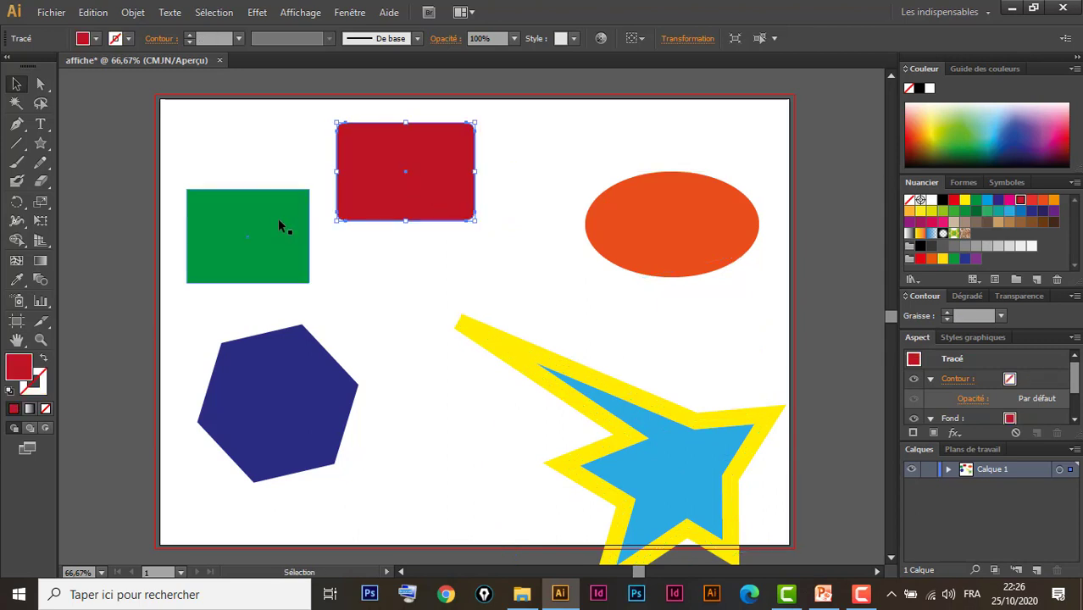
pyautogui.moveTo(280, 225); pyautogui.dragTo(258, 267)
pyautogui.moveTo(238, 163); pyautogui.dragTo(237, 164)
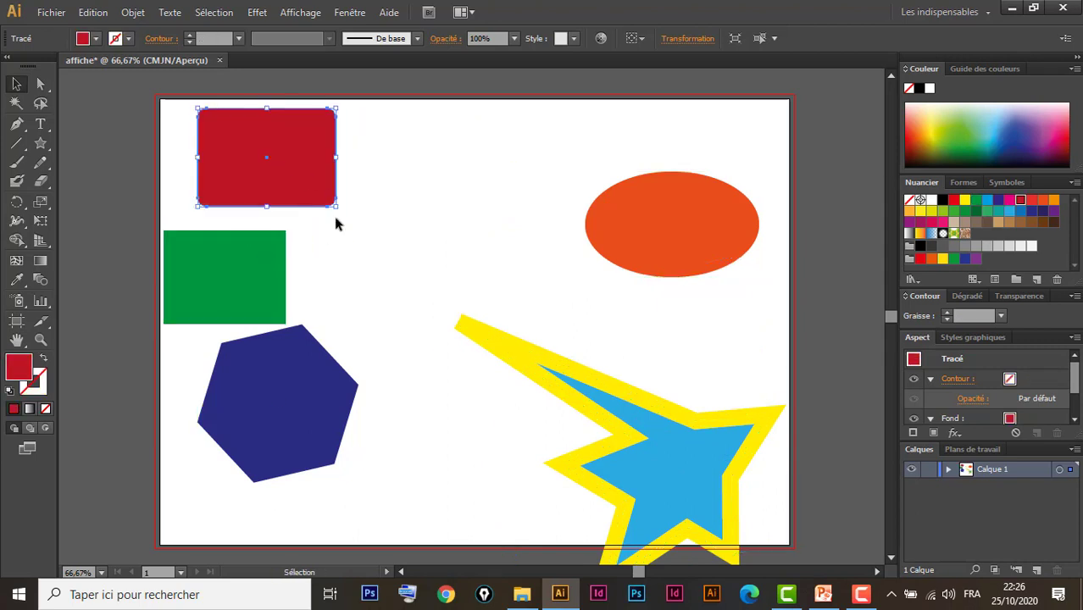
pyautogui.moveTo(334, 206); pyautogui.dragTo(296, 181)
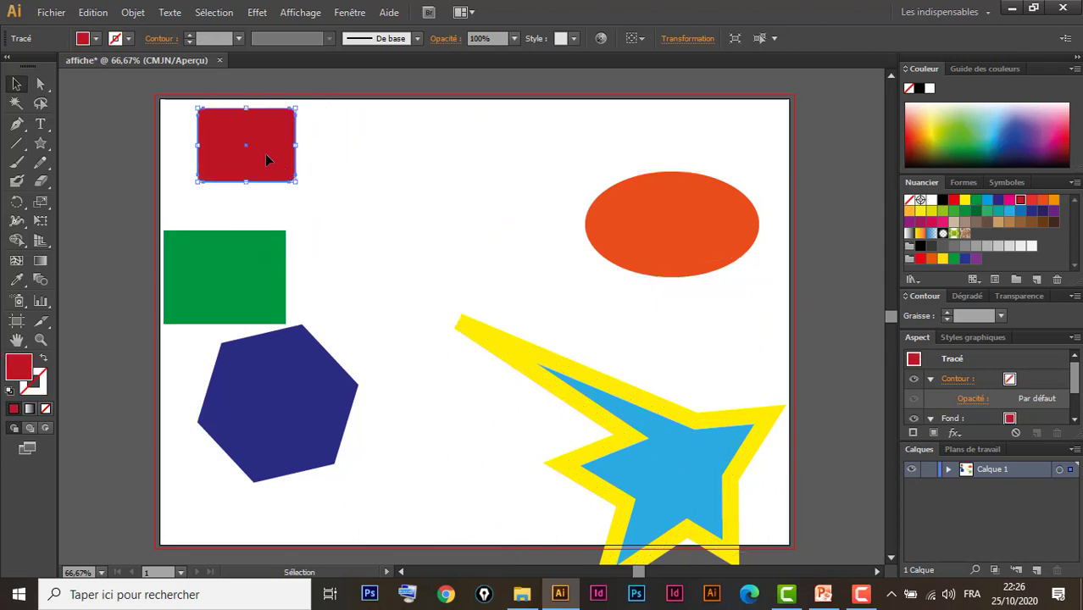
pyautogui.moveTo(256, 151)
pyautogui.mouseDown()
pyautogui.moveTo(408, 167)
pyautogui.moveTo(456, 429)
pyautogui.moveTo(719, 344)
pyautogui.mouseUp()
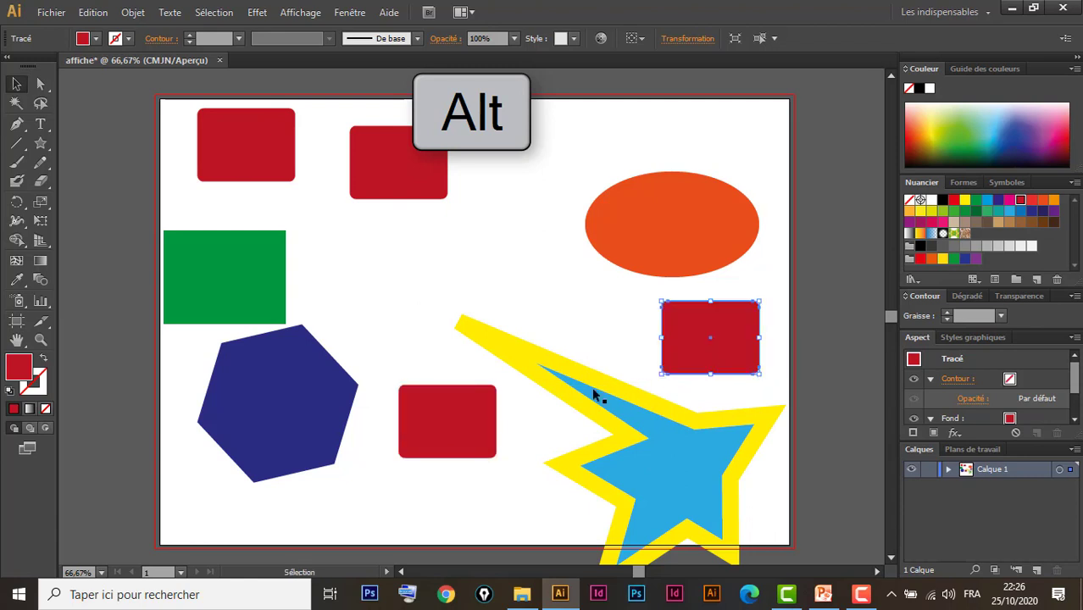
pyautogui.click(142, 404)
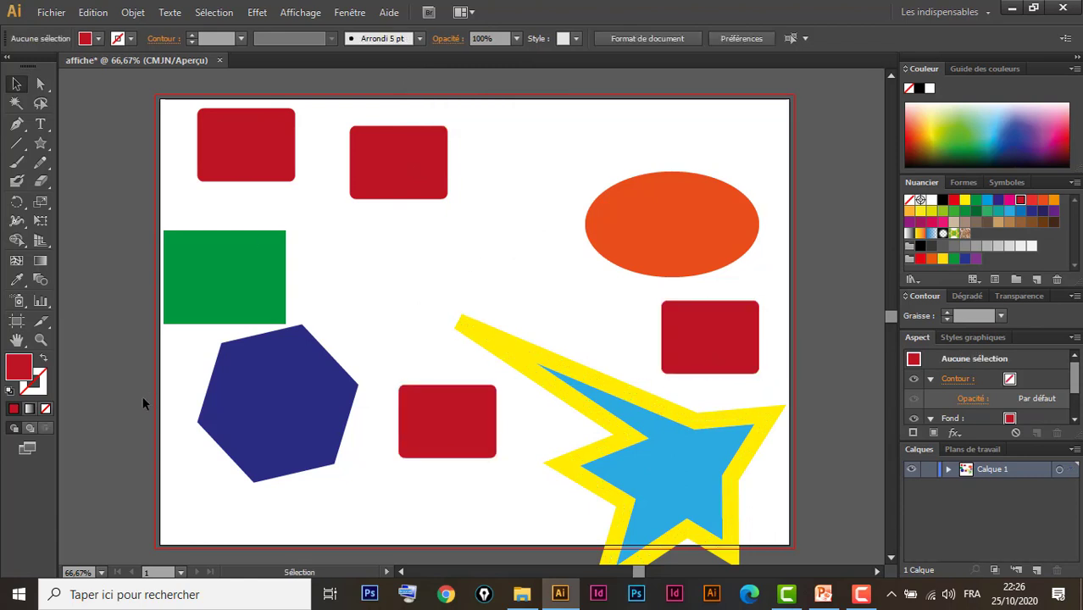
# Select all red rectangles with the Magic Wand, then duplicate the orange ellipse toward the page centre.
pyautogui.click(16, 105)
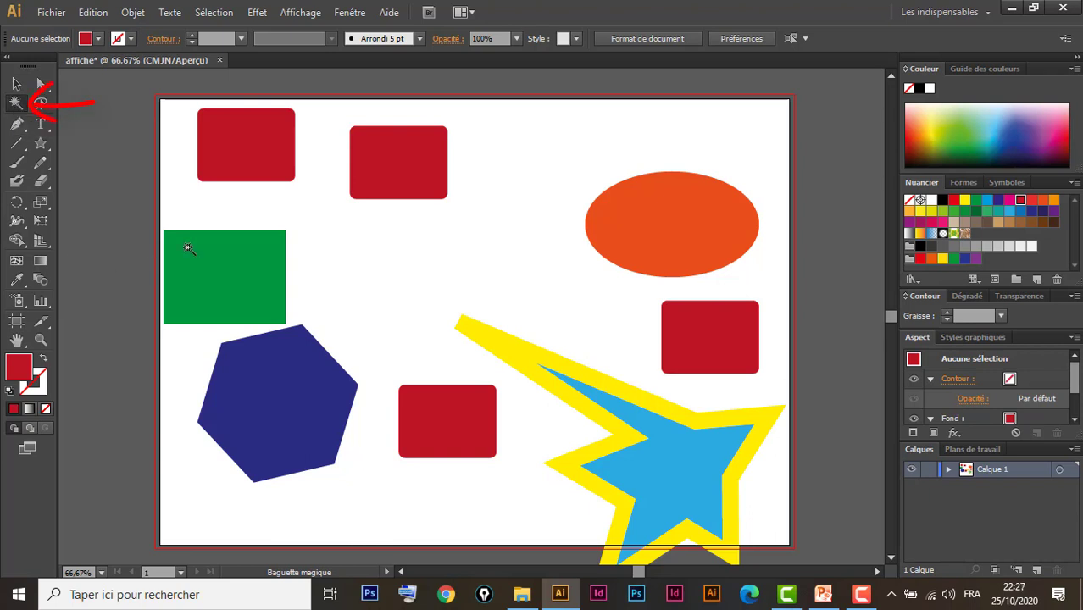
pyautogui.click(221, 152)
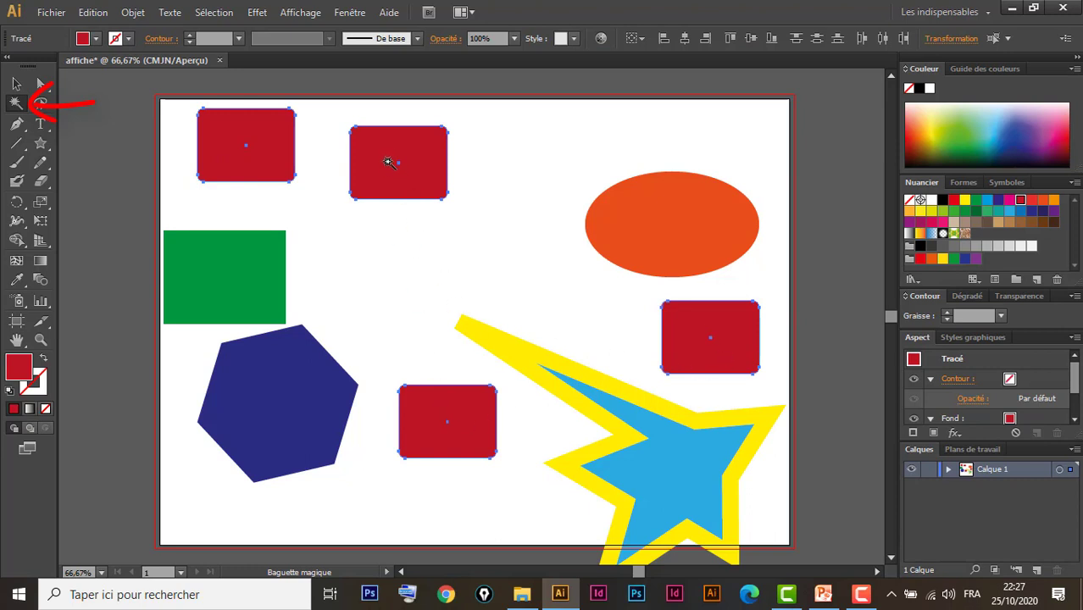
pyautogui.click(16, 84)
pyautogui.click(546, 165)
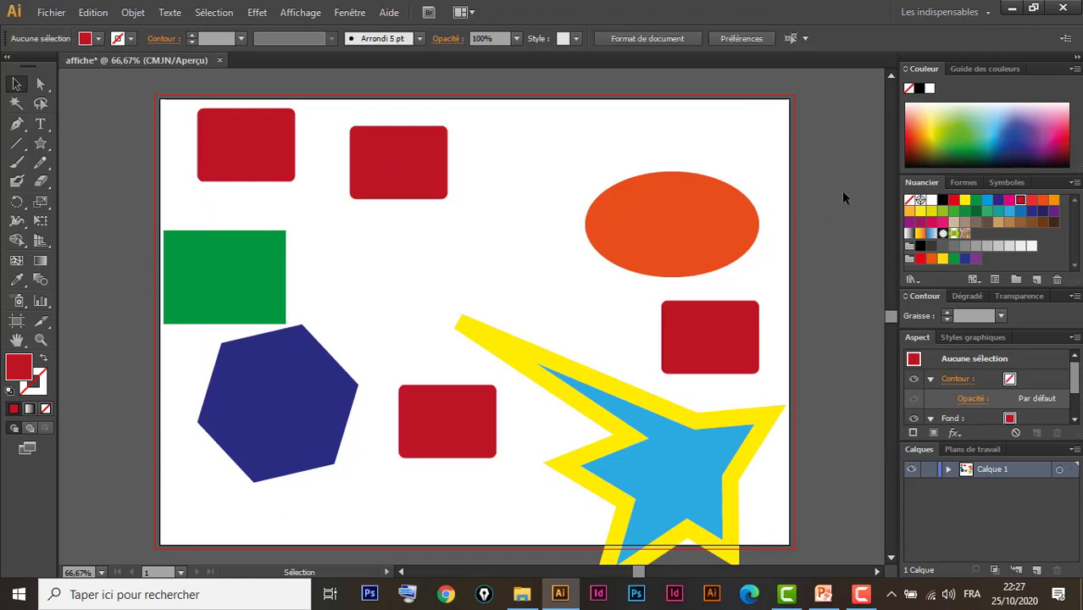
pyautogui.click(686, 234)
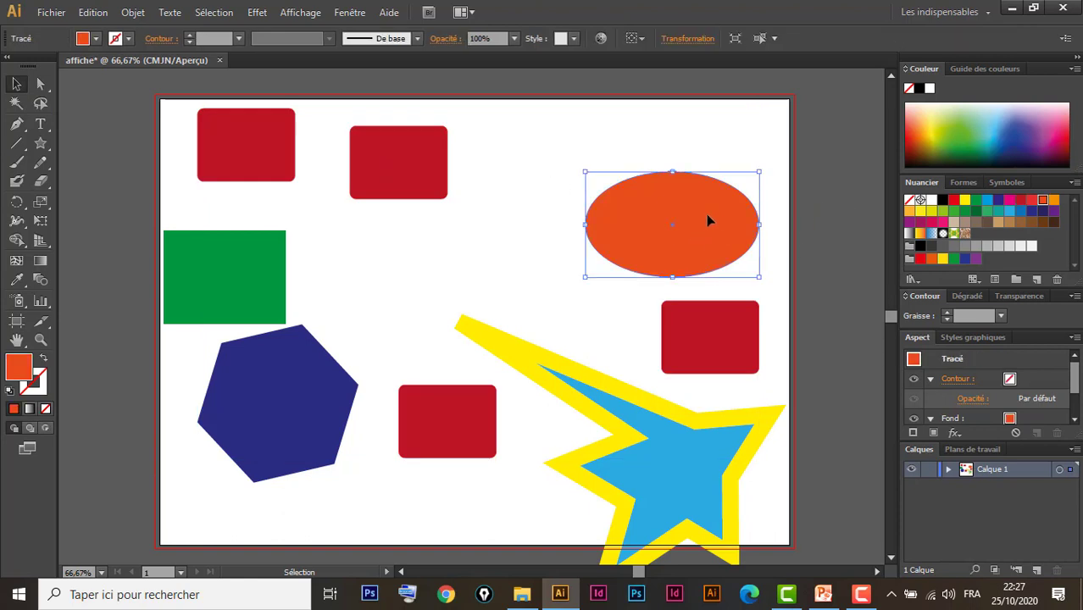
pyautogui.moveTo(655, 227); pyautogui.dragTo(388, 271)
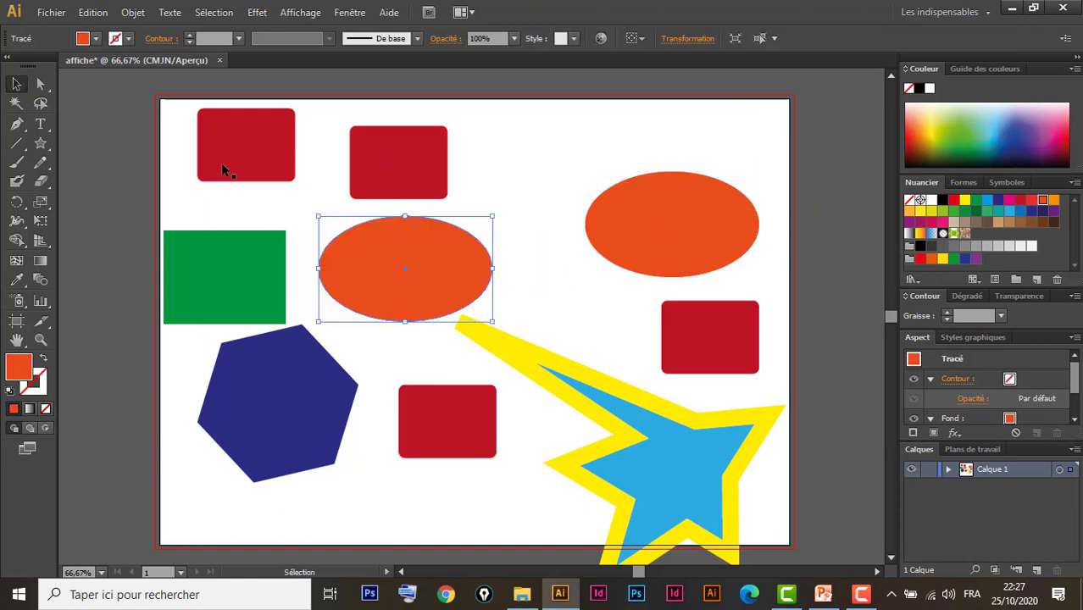
# Use the Magic Wand to select both orange ellipses, then the red rectangles, and deselect.
pyautogui.click(17, 103)
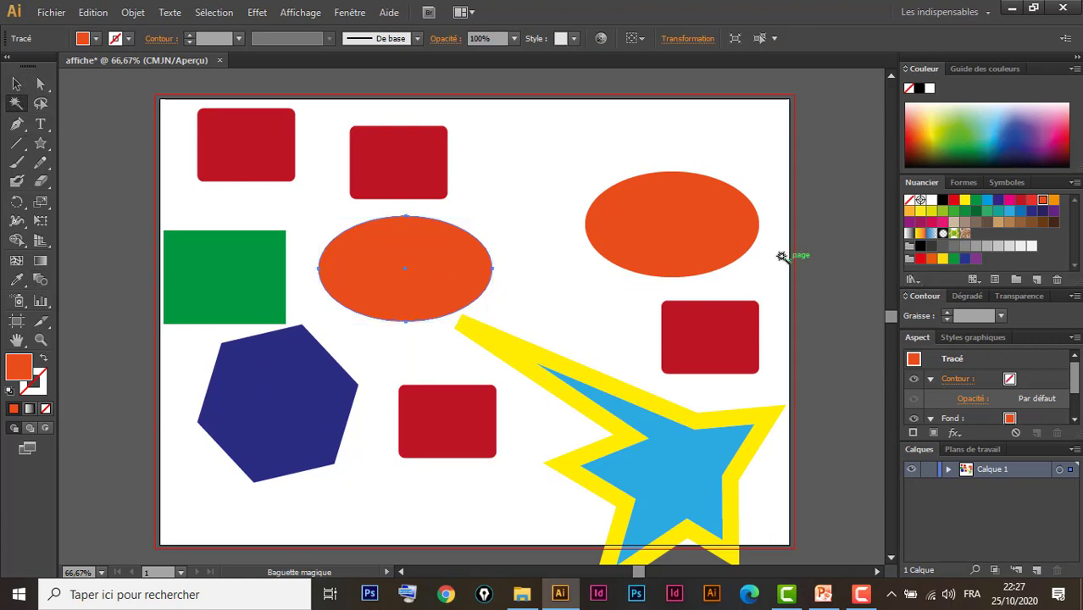
pyautogui.click(17, 84)
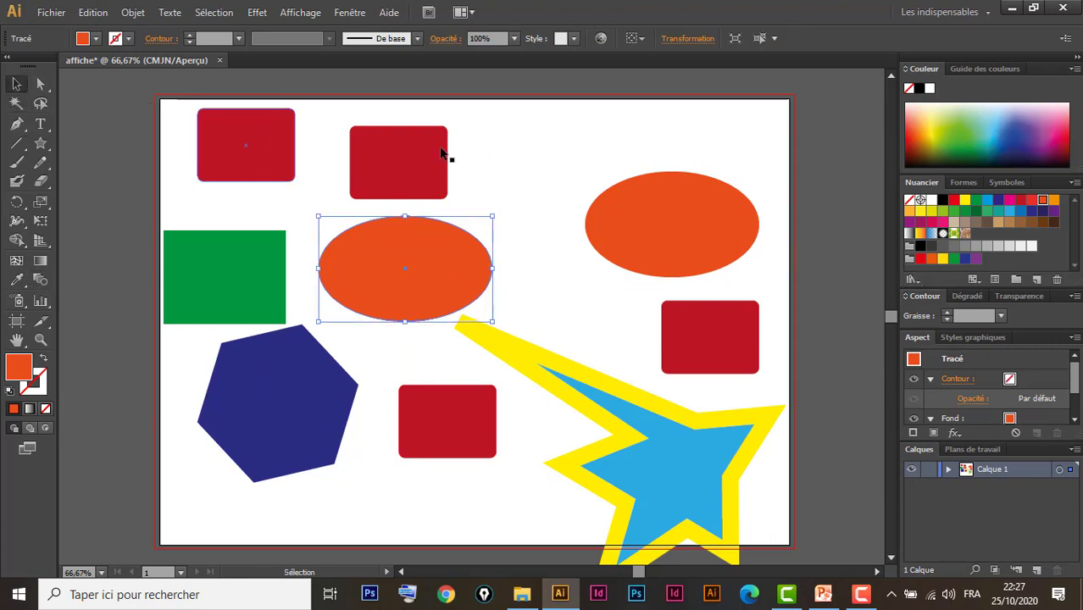
pyautogui.click(496, 218)
pyautogui.click(17, 104)
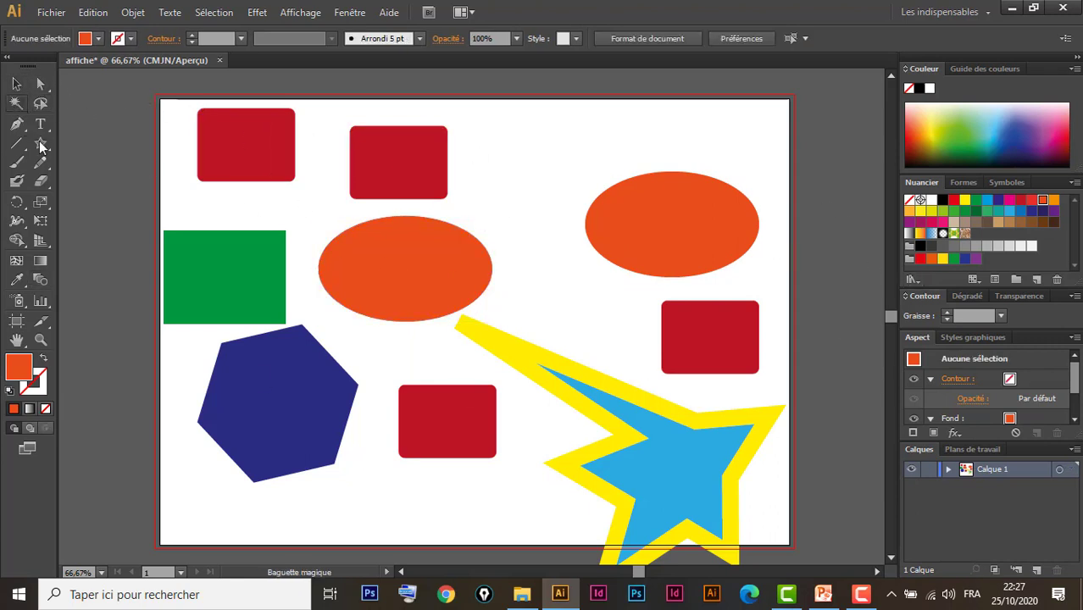
pyautogui.click(708, 219)
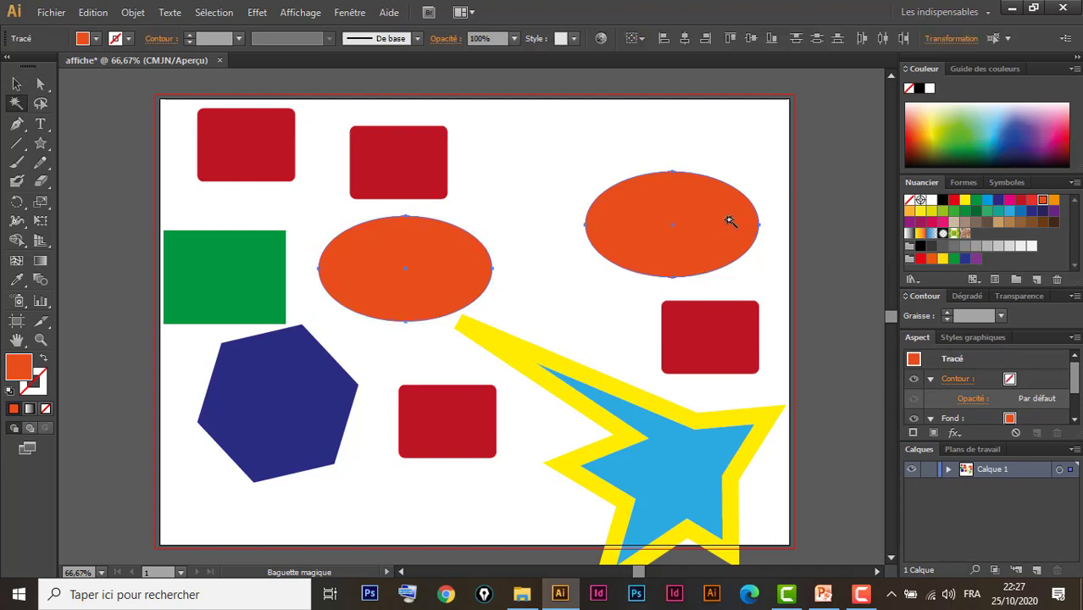
pyautogui.click(262, 132)
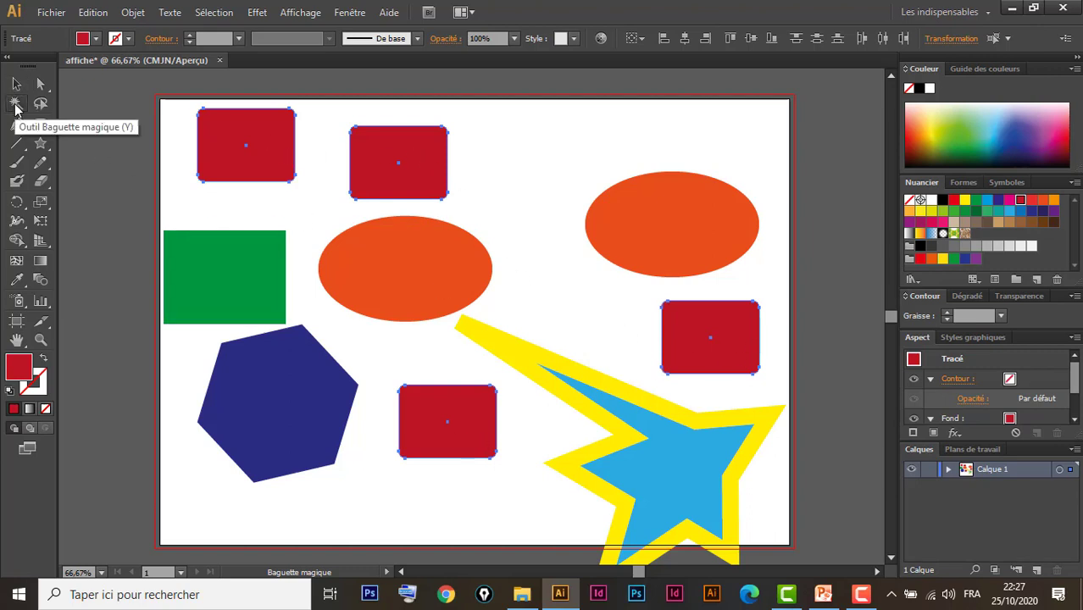
pyautogui.click(16, 85)
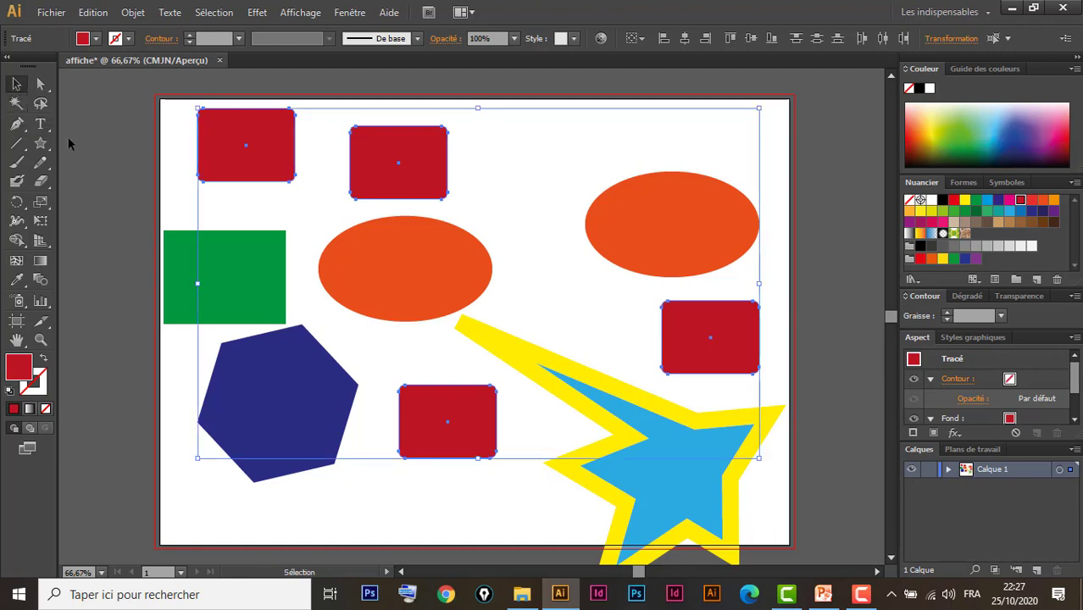
pyautogui.click(41, 105)
pyautogui.click(16, 85)
pyautogui.click(183, 169)
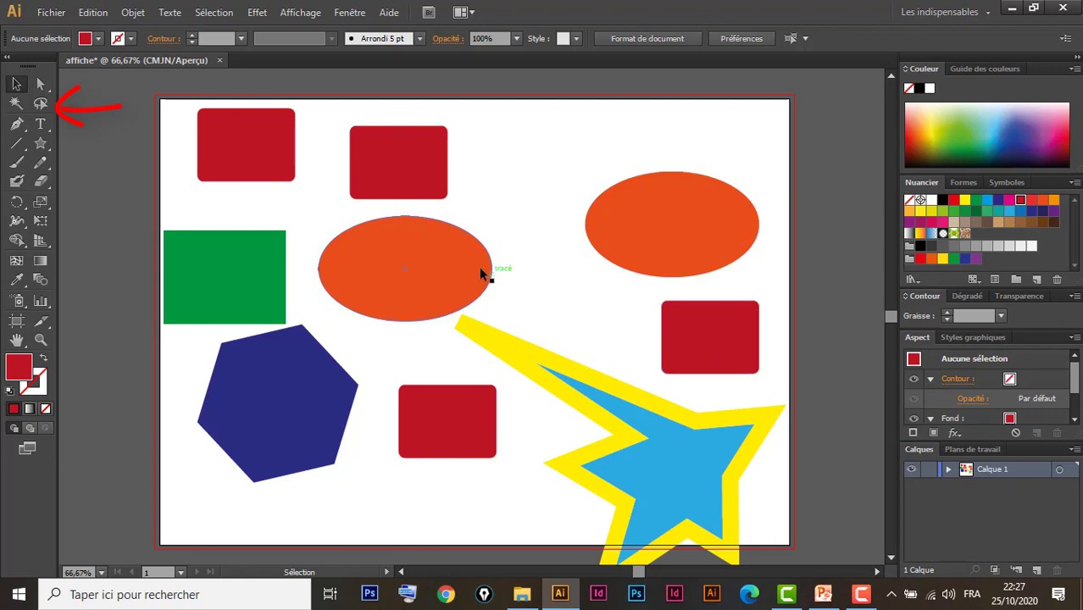
# Reposition the centre orange ellipse just above the star and move the star slightly lower.
pyautogui.moveTo(481, 273); pyautogui.dragTo(551, 261)
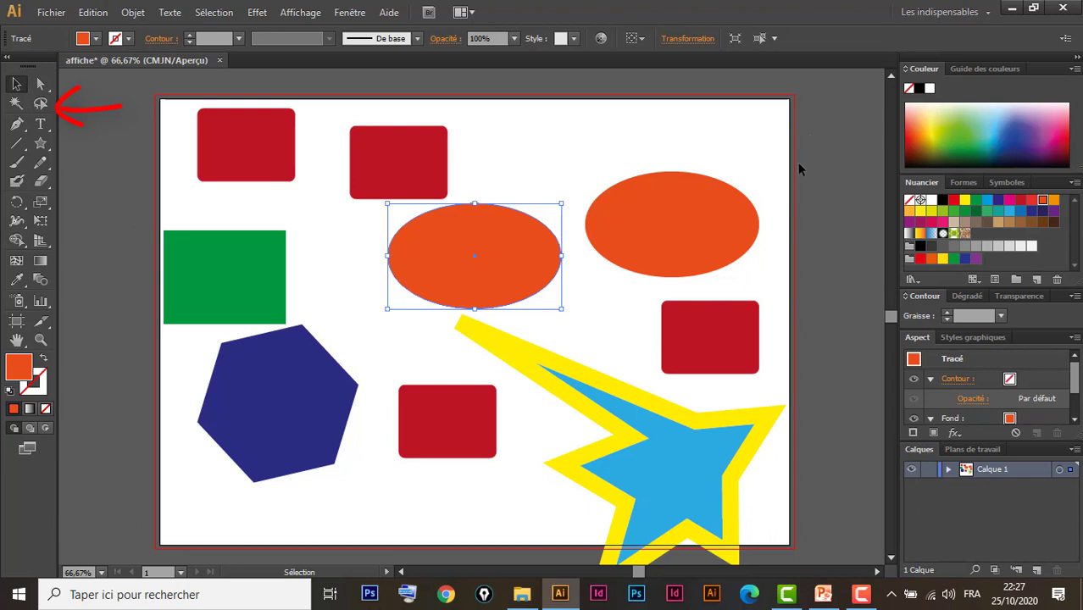
pyautogui.moveTo(787, 133); pyautogui.dragTo(374, 348)
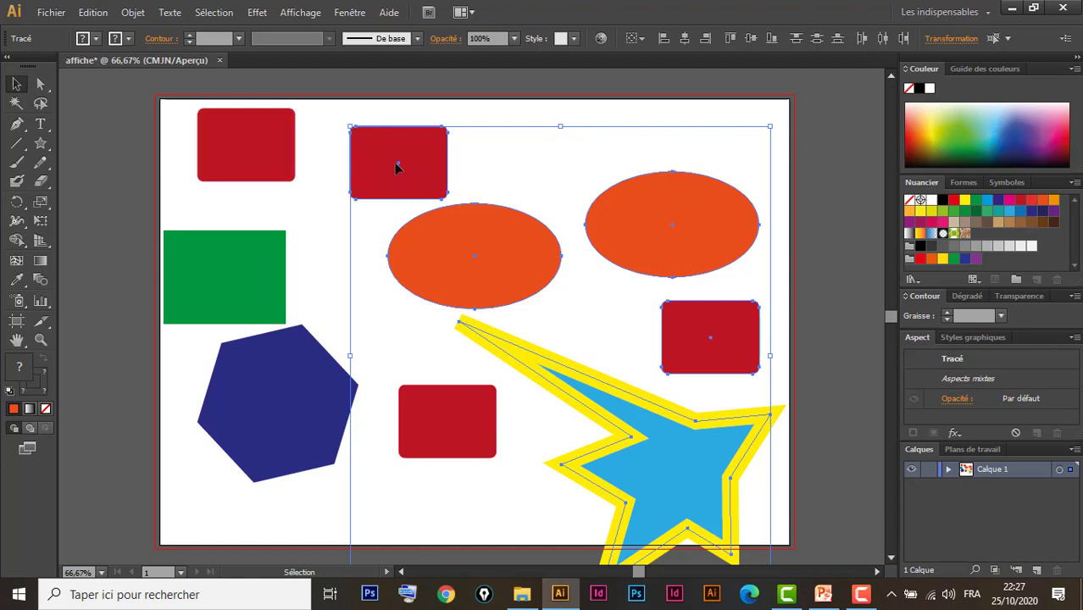
pyautogui.click(520, 207)
pyautogui.moveTo(490, 258); pyautogui.dragTo(497, 258)
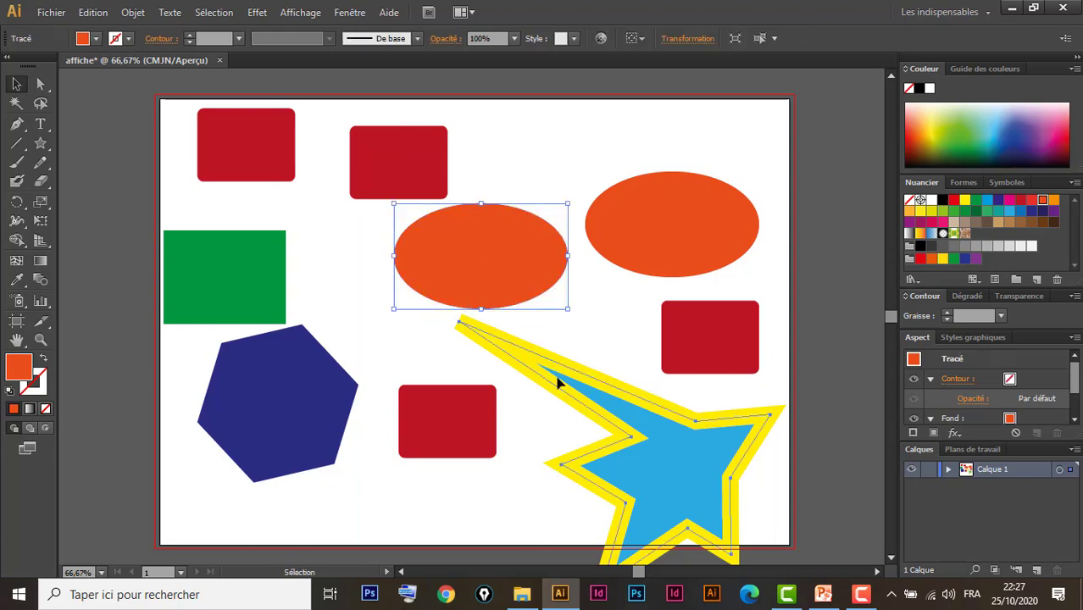
pyautogui.moveTo(543, 348); pyautogui.dragTo(543, 363)
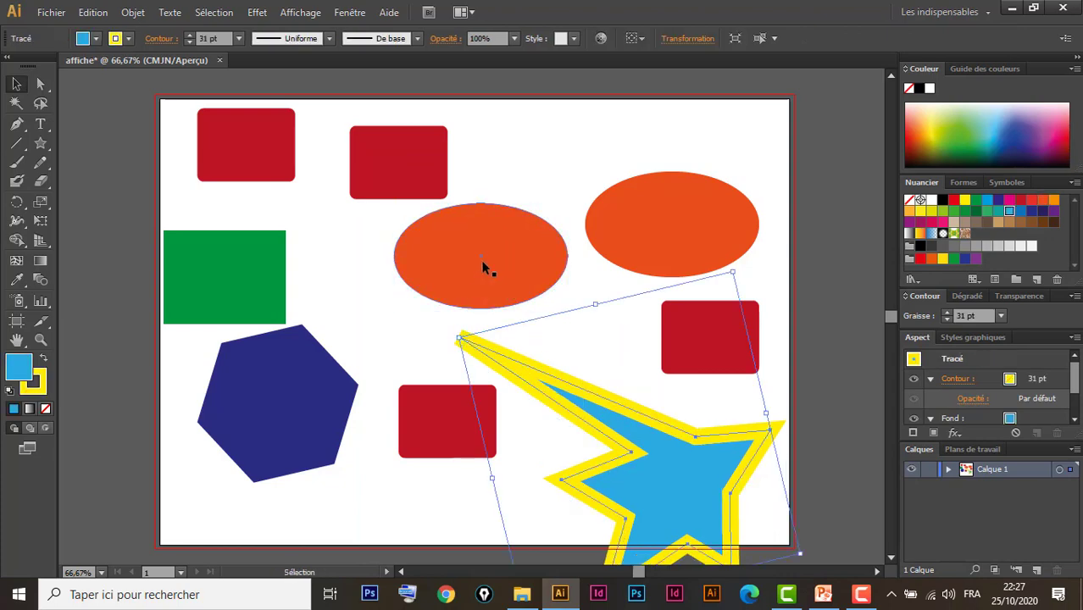
pyautogui.moveTo(485, 264)
pyautogui.mouseDown()
pyautogui.moveTo(462, 286)
pyautogui.moveTo(461, 271)
pyautogui.mouseUp()
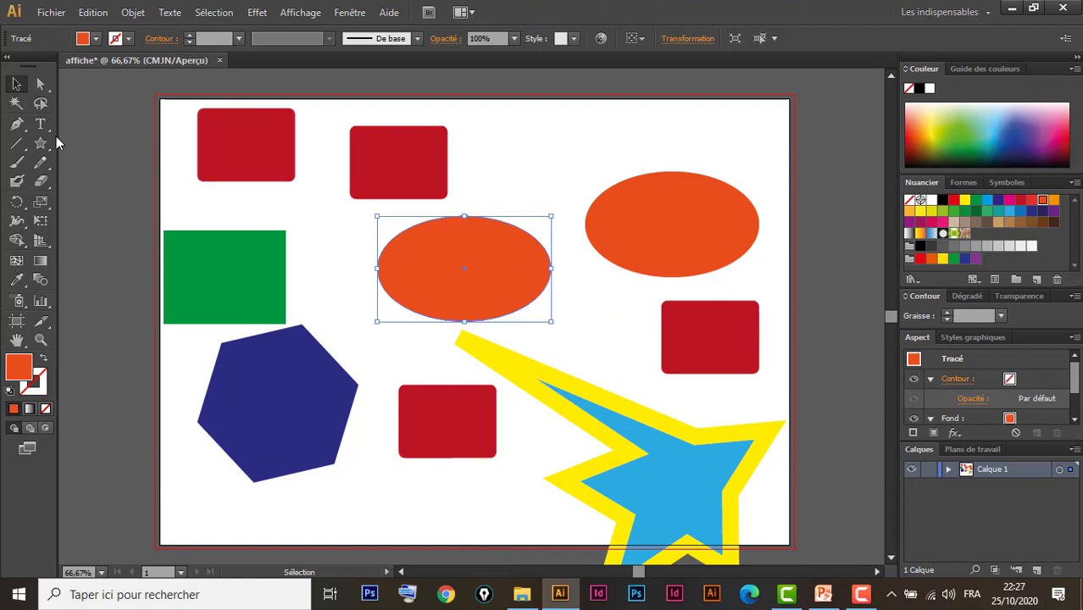
pyautogui.click(41, 104)
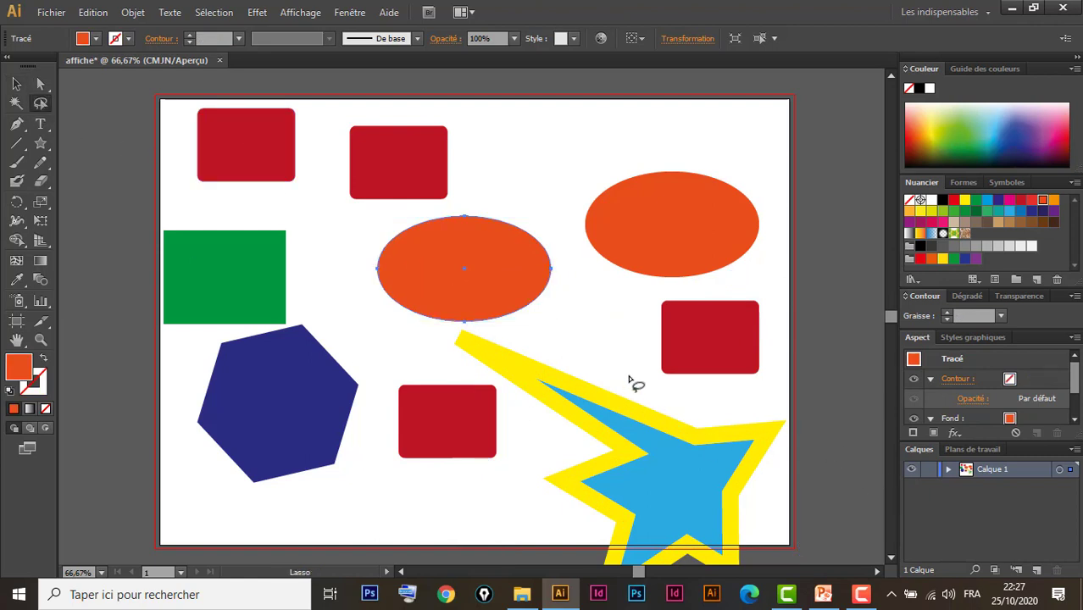
# Lasso-select three red rectangles and drag them to the right, one past the page edge.
pyautogui.moveTo(624, 375)
pyautogui.mouseDown()
pyautogui.moveTo(786, 214)
pyautogui.moveTo(404, 111)
pyautogui.moveTo(371, 228)
pyautogui.moveTo(474, 210)
pyautogui.moveTo(522, 218)
pyautogui.moveTo(561, 253)
pyautogui.moveTo(617, 363)
pyautogui.moveTo(645, 390)
pyautogui.mouseUp()
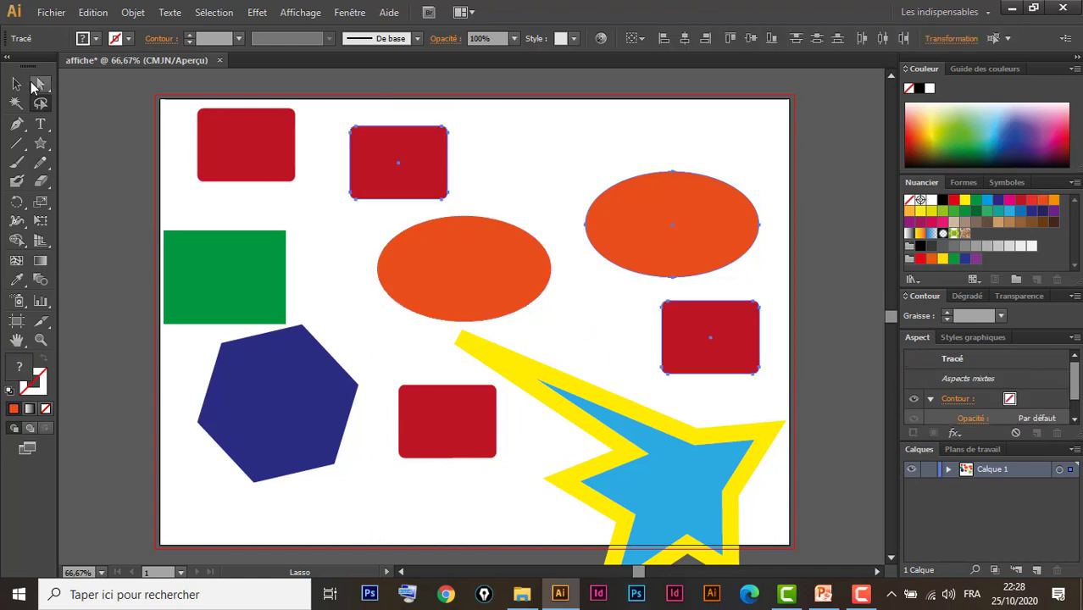
pyautogui.click(15, 83)
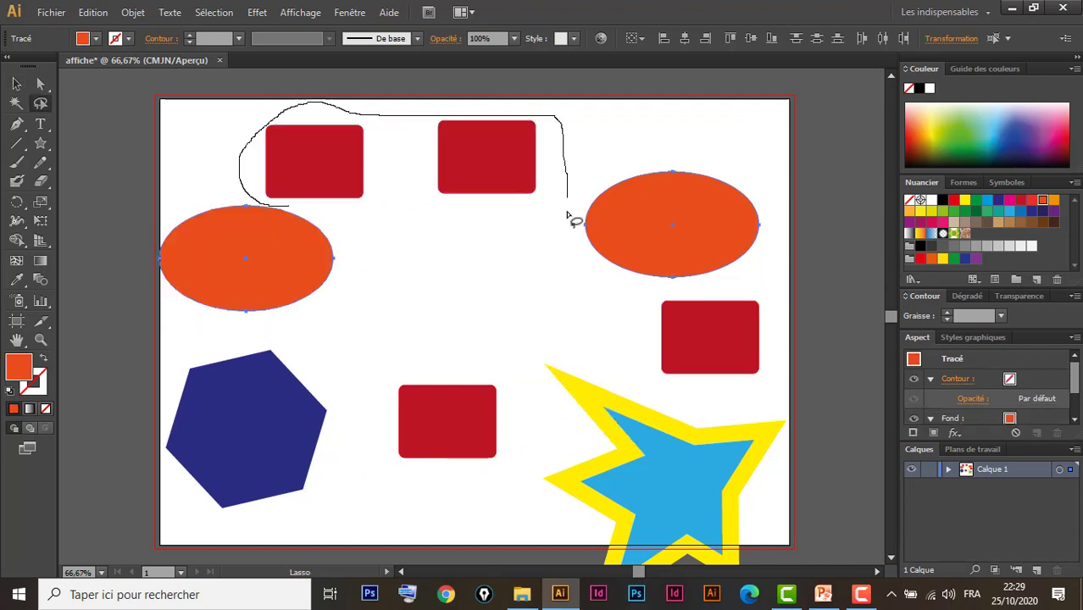
pyautogui.moveTo(322, 165); pyautogui.dragTo(474, 175)
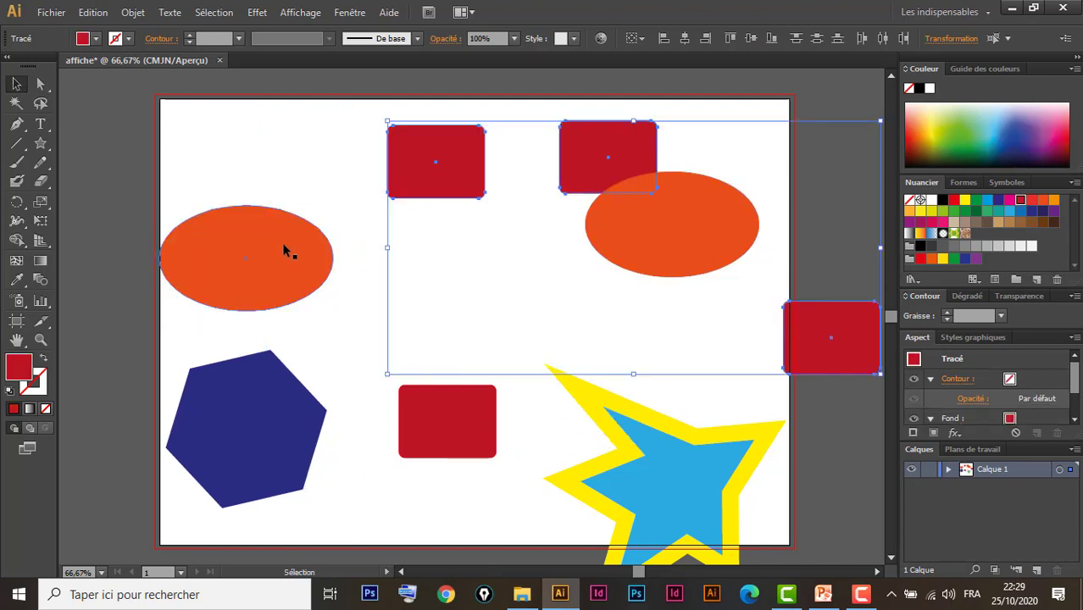